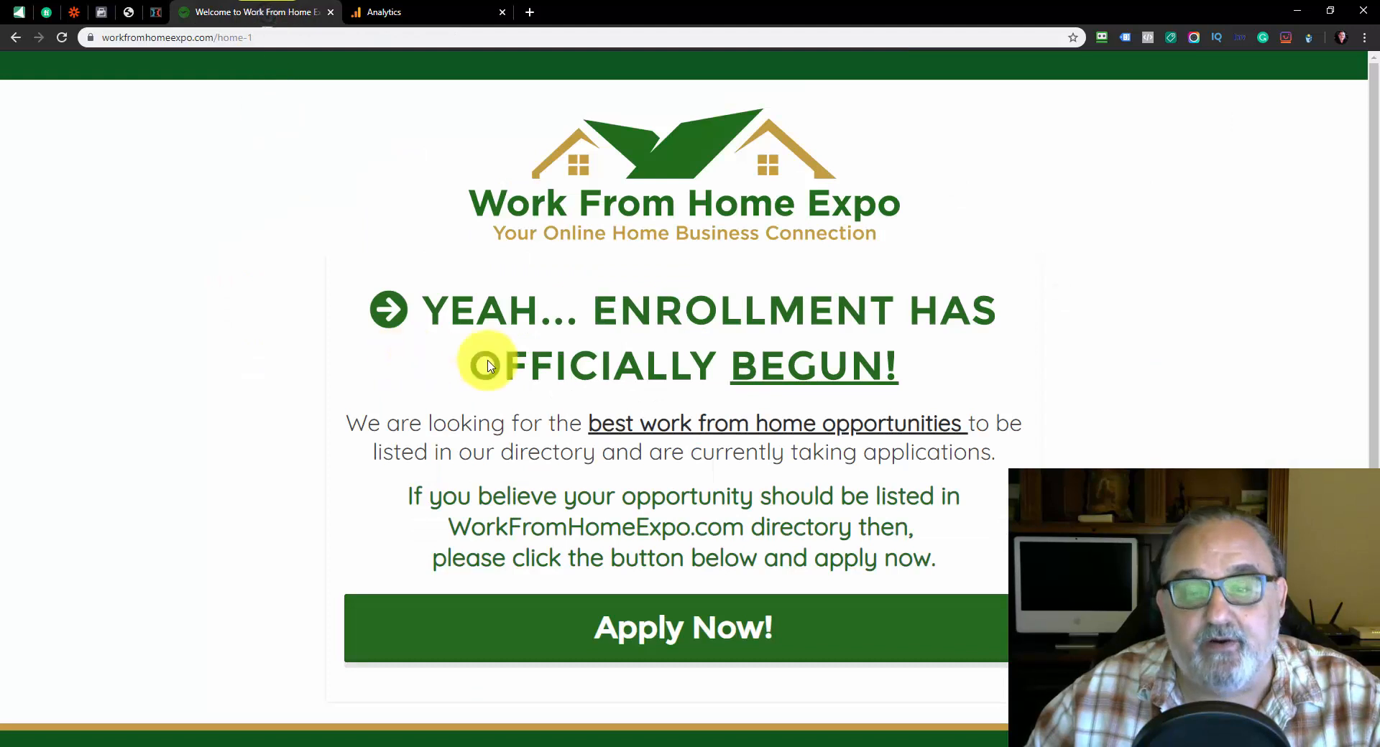
# Start a listing application from the Work From Home Expo landing page and submit the pre-filled email address
pyautogui.scroll(-2, 639, 363)
pyautogui.scroll(2, 639, 363)
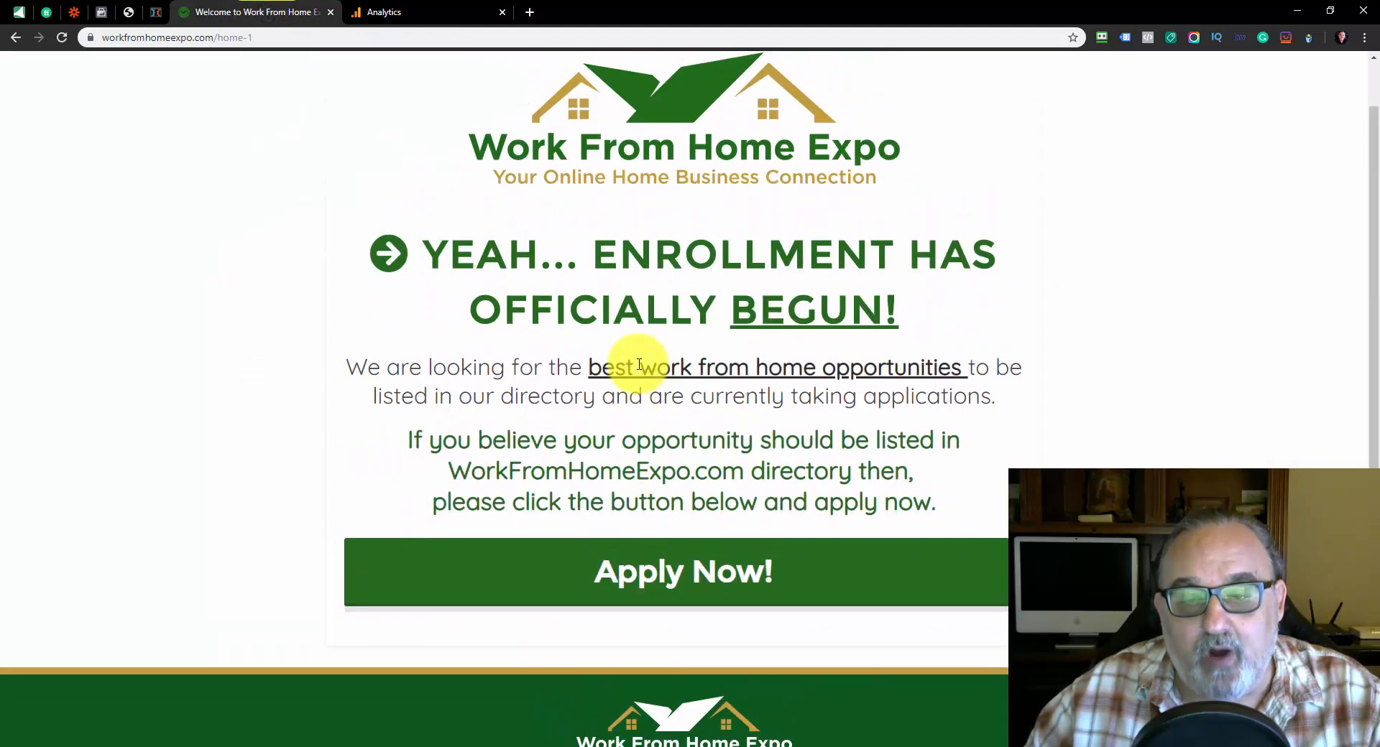
pyautogui.scroll(-2, 639, 363)
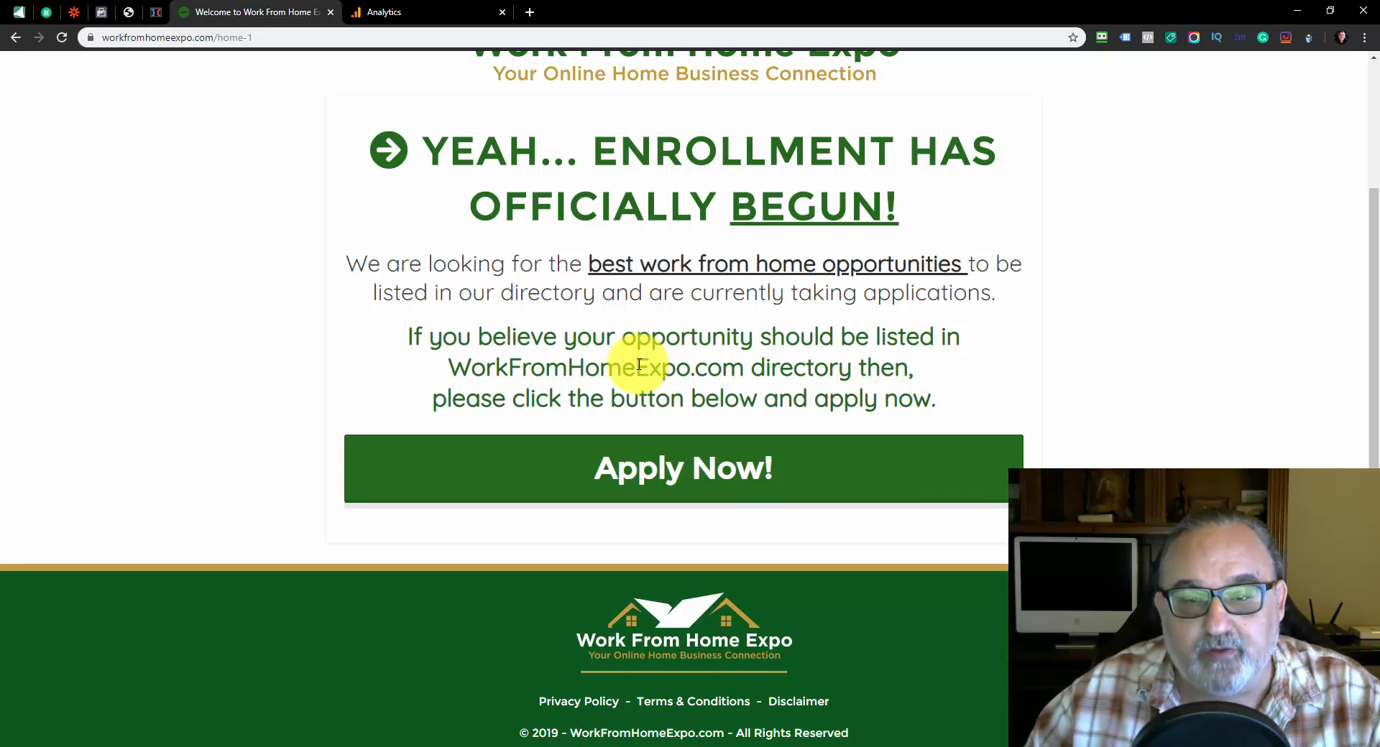
pyautogui.scroll(2, 639, 364)
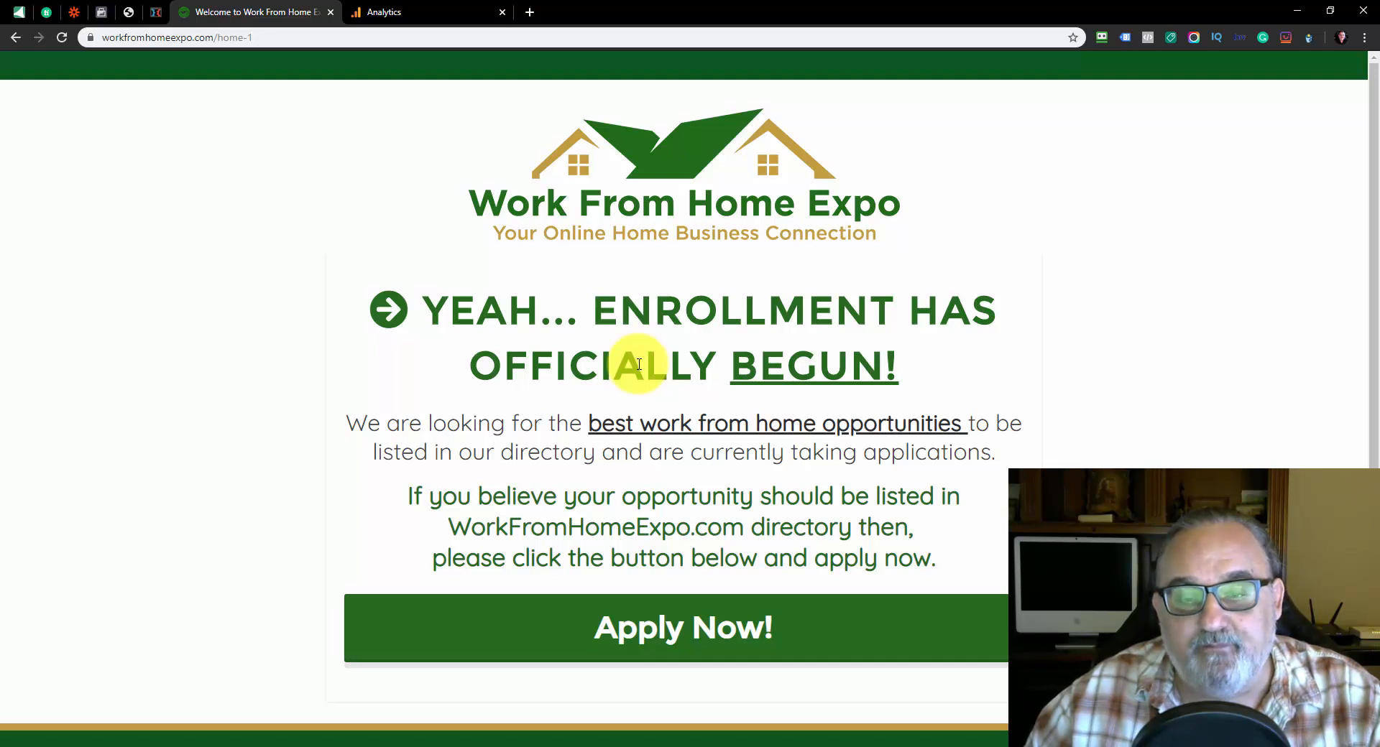
pyautogui.scroll(-3, 638, 359)
pyautogui.scroll(3, 625, 381)
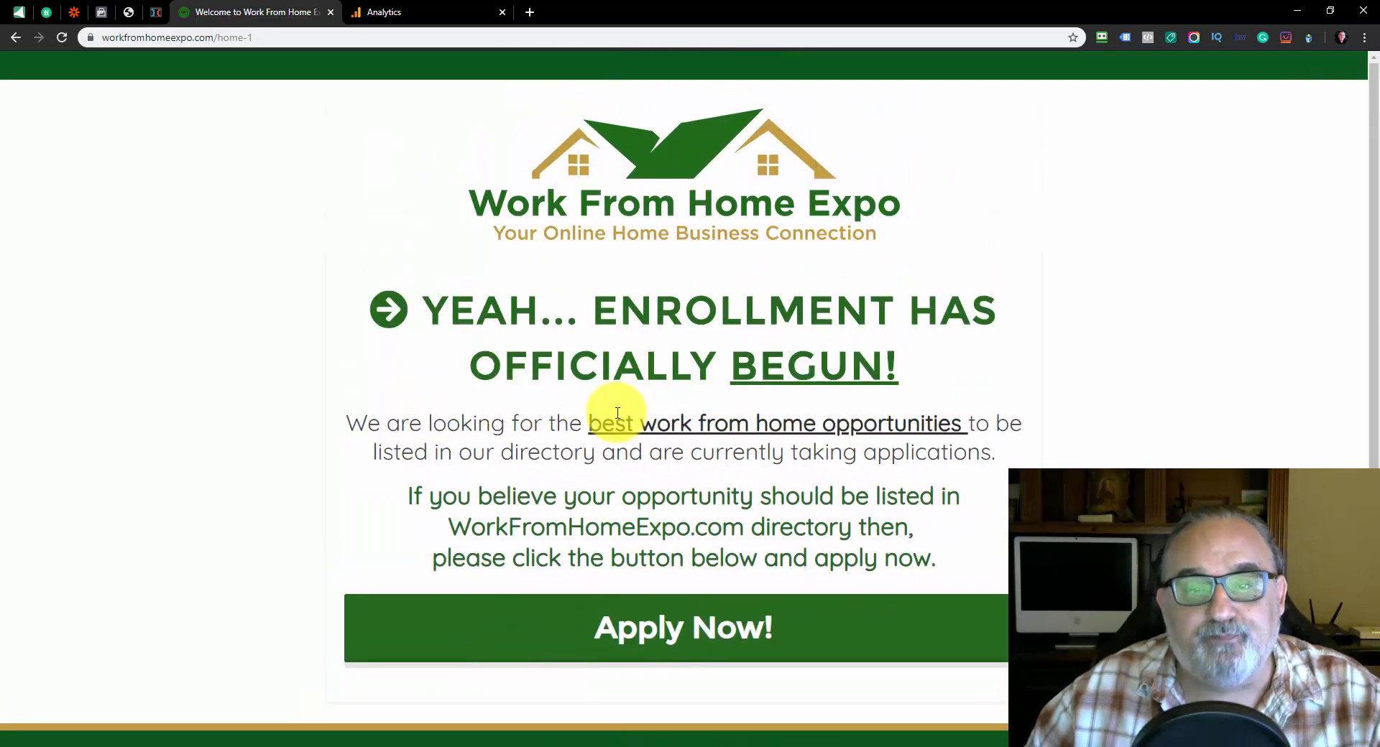
pyautogui.scroll(-3, 617, 402)
pyautogui.click(713, 468)
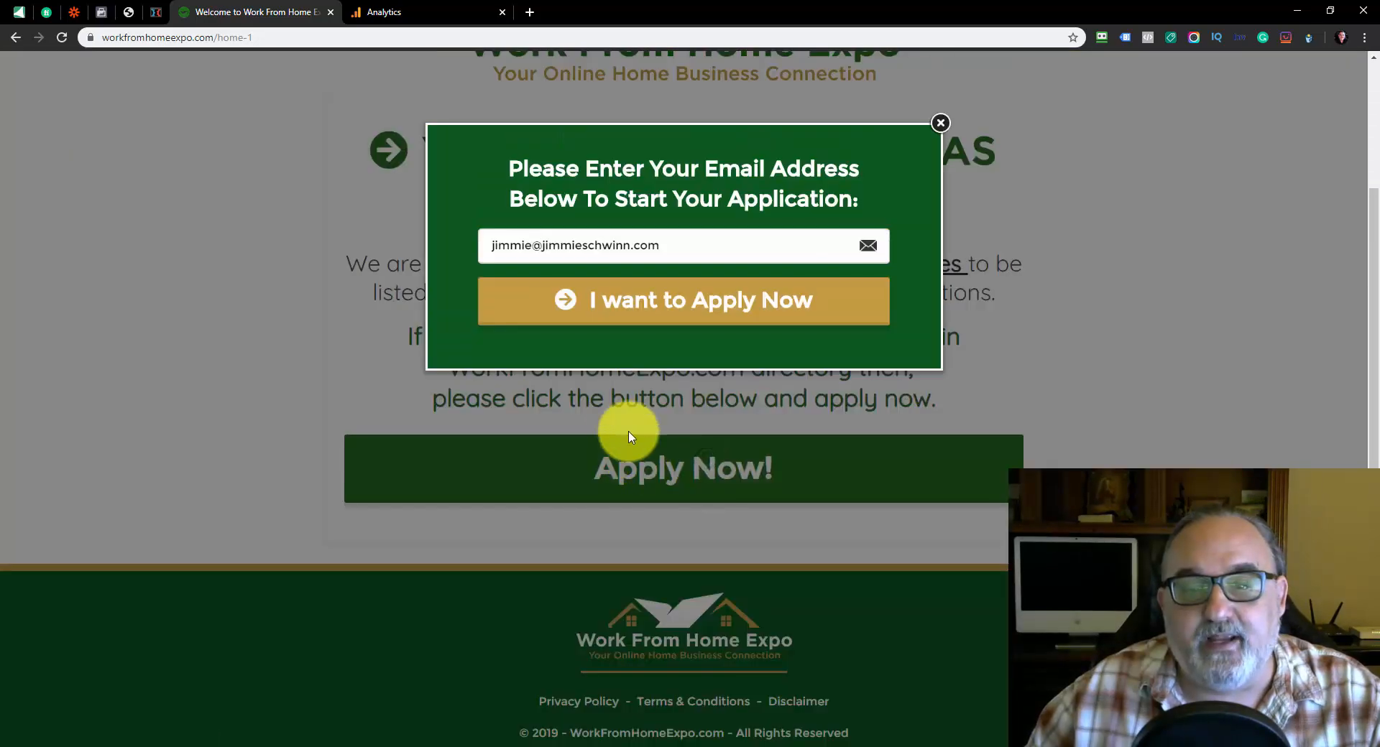
pyautogui.tripleClick(626, 247)
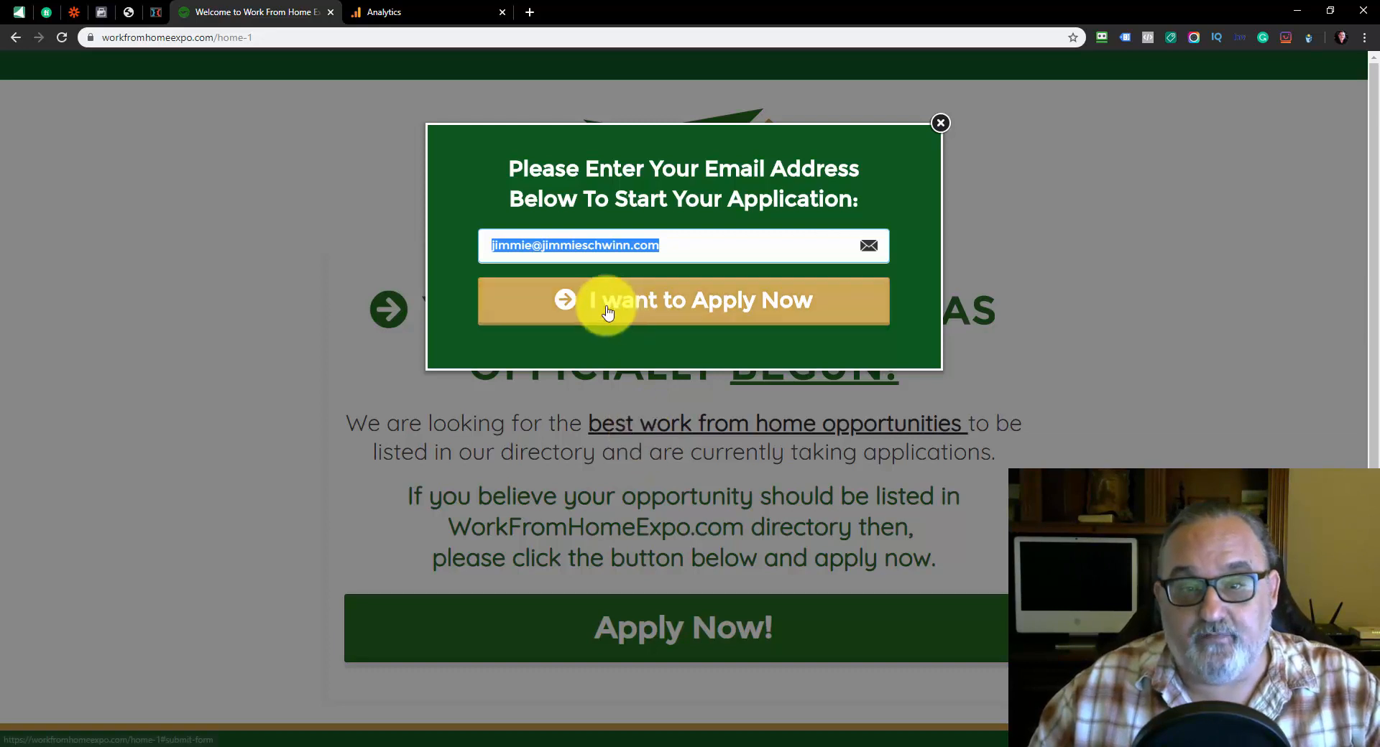
pyautogui.tripleClick(719, 248)
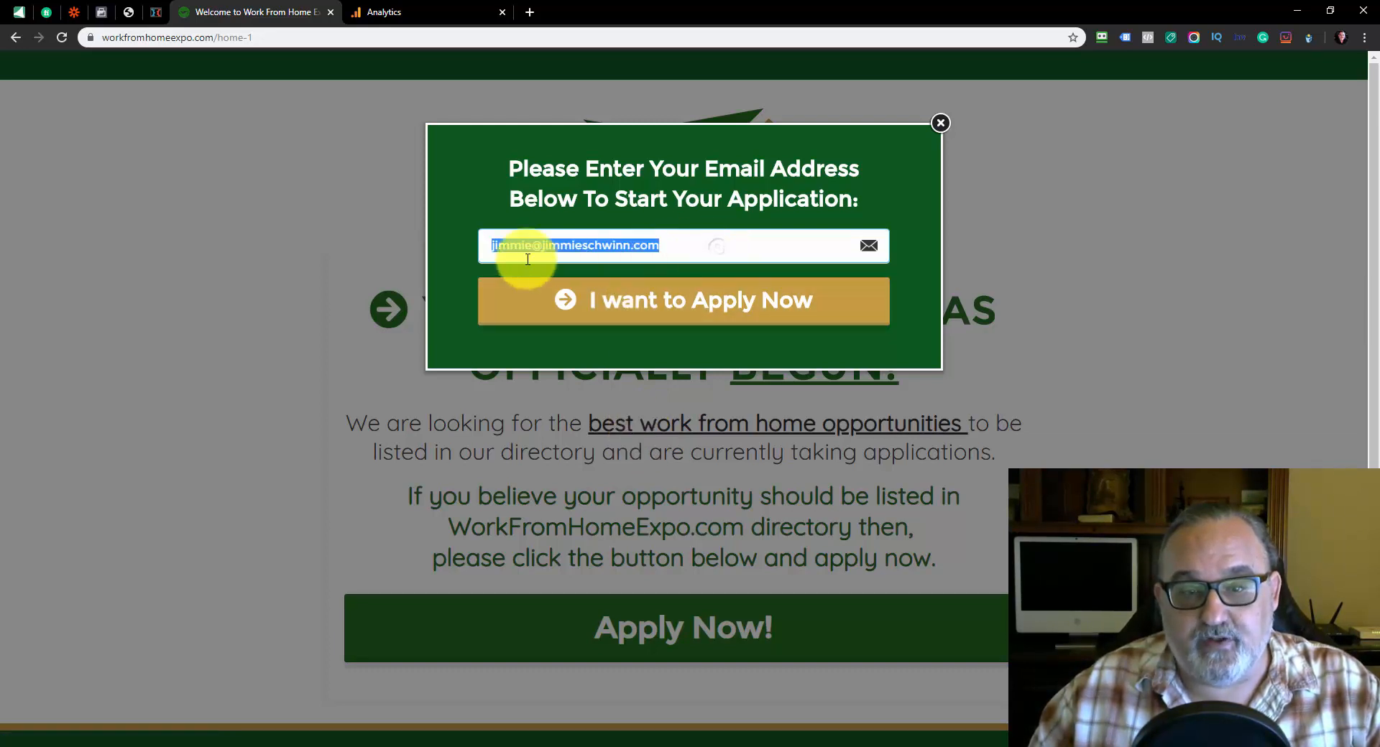
pyautogui.click(709, 244)
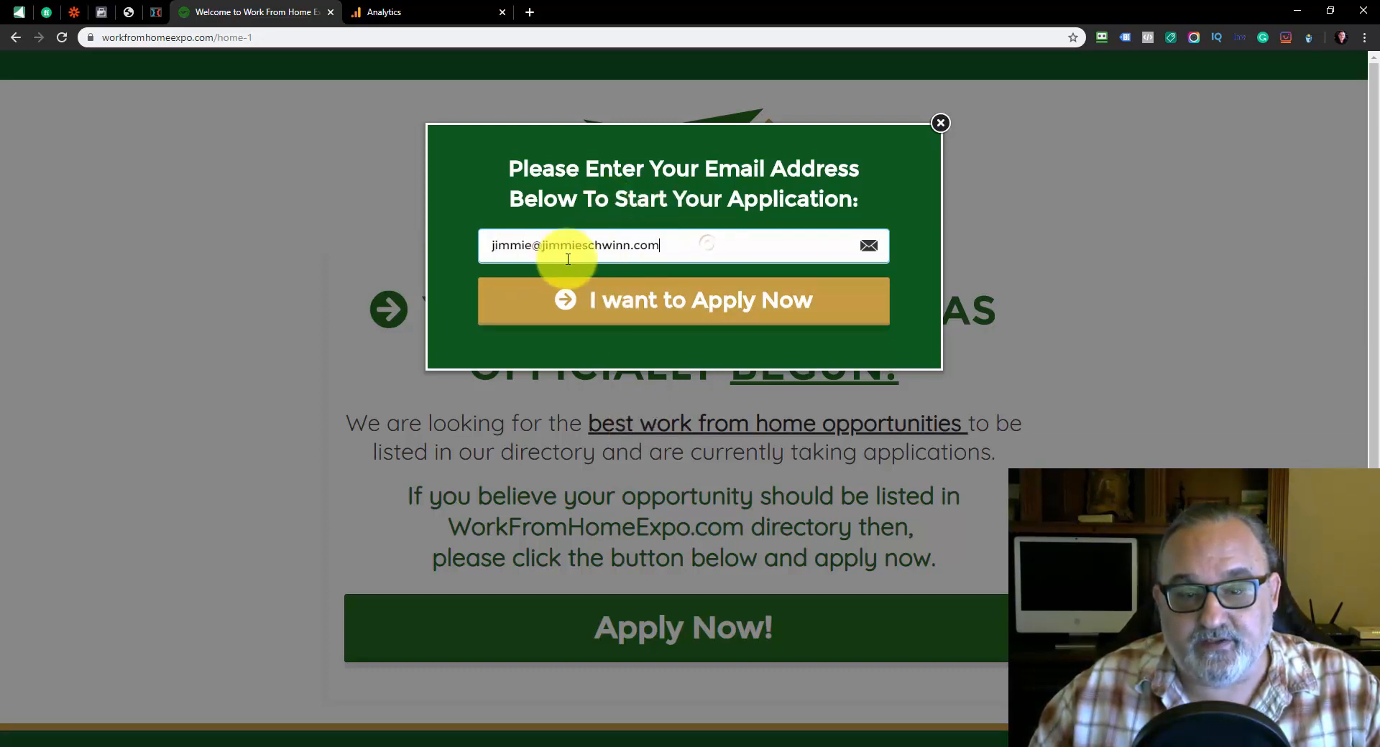
pyautogui.click(698, 306)
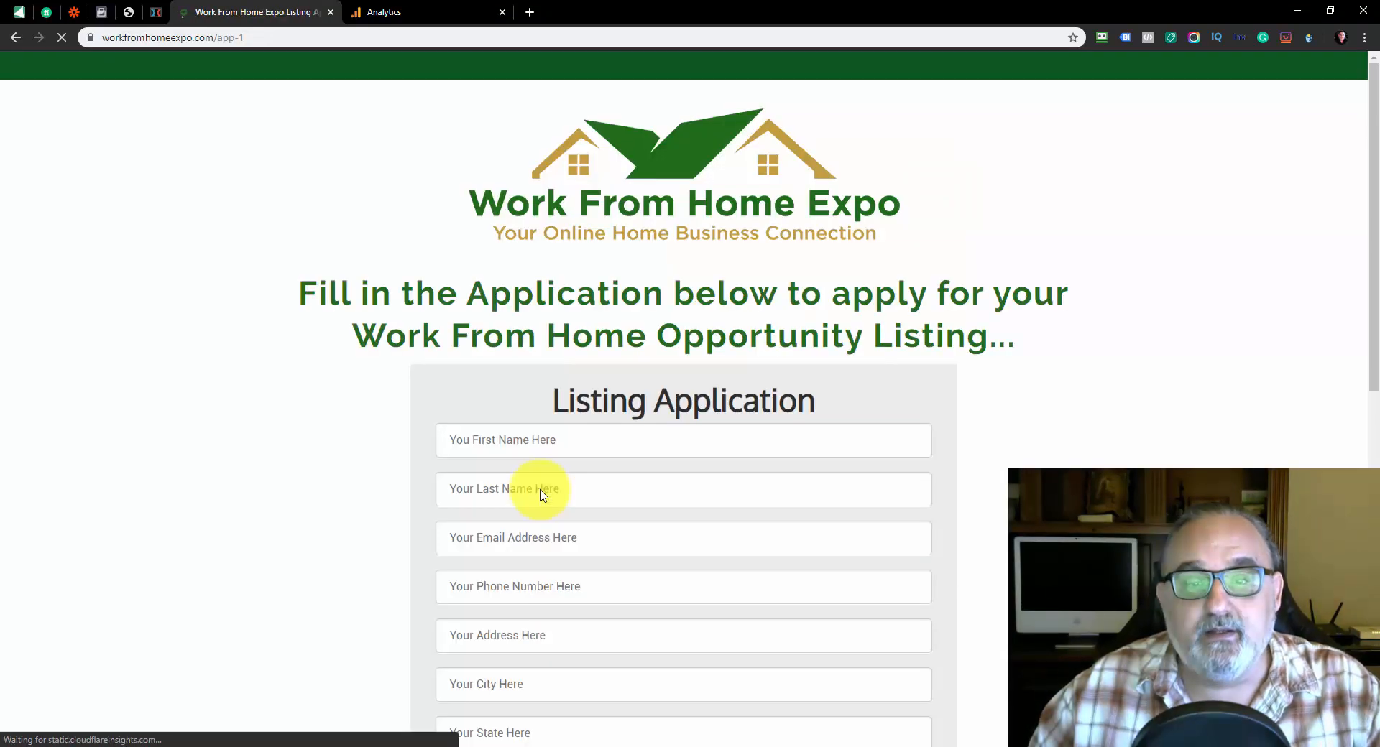
# Review the listing application's contact, address, company, website and final answer fields
pyautogui.scroll(-6, 643, 299)
pyautogui.scroll(-4, 643, 335)
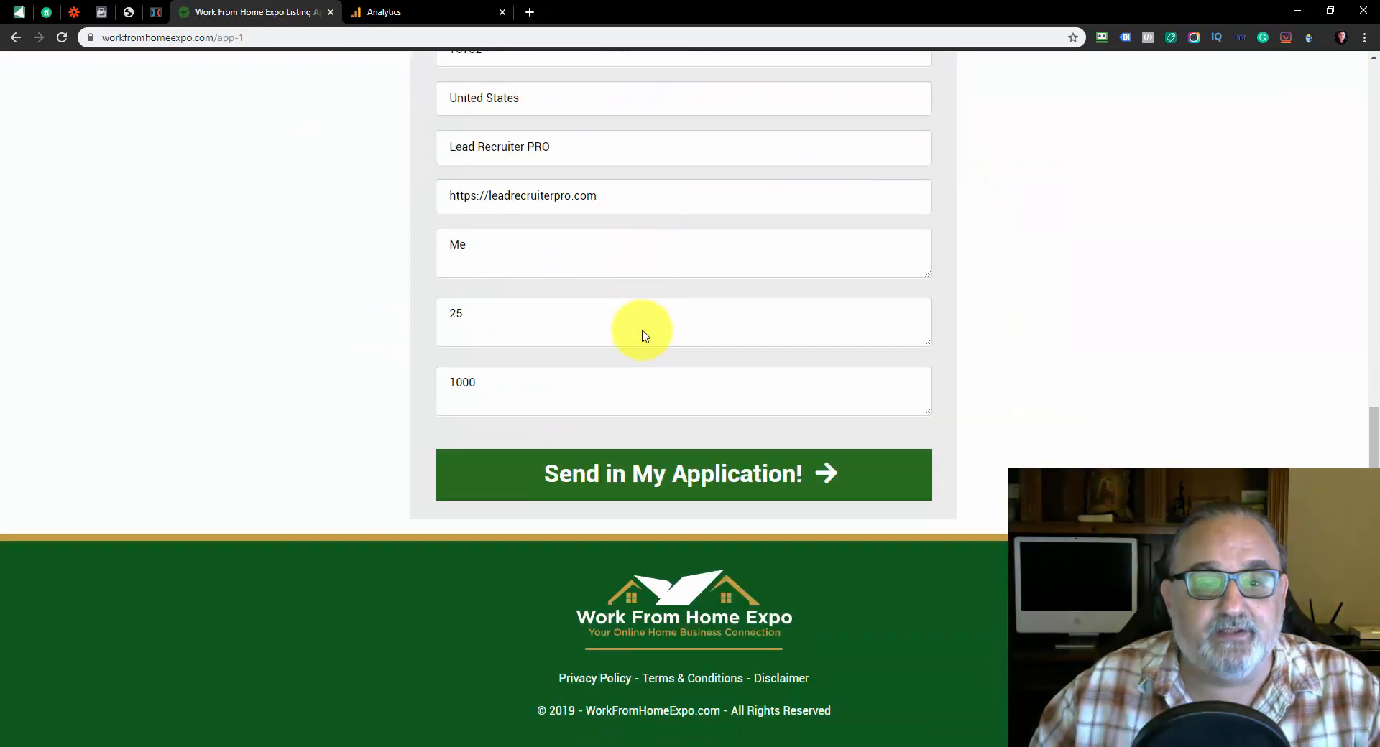
pyautogui.scroll(10, 642, 335)
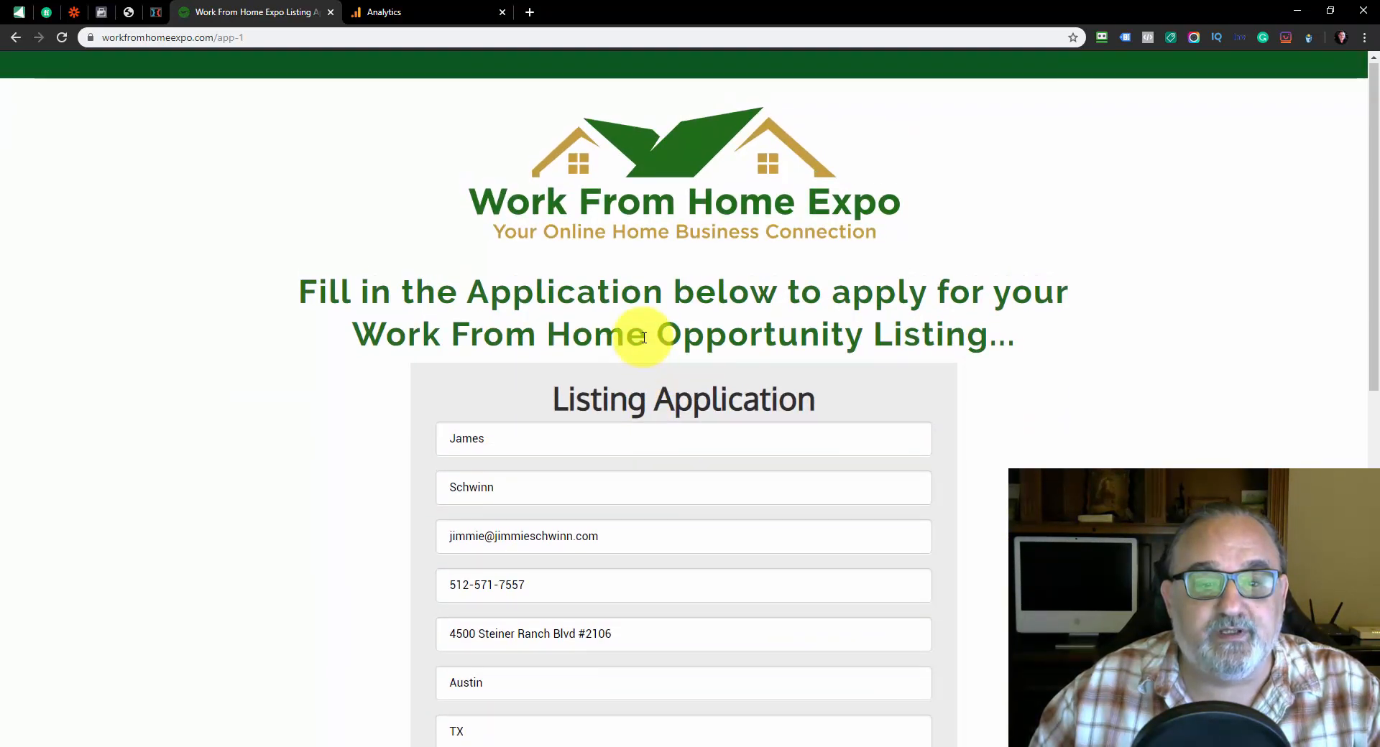
pyautogui.scroll(-5, 633, 348)
pyautogui.scroll(-4, 630, 353)
pyautogui.scroll(6, 628, 335)
pyautogui.click(502, 284)
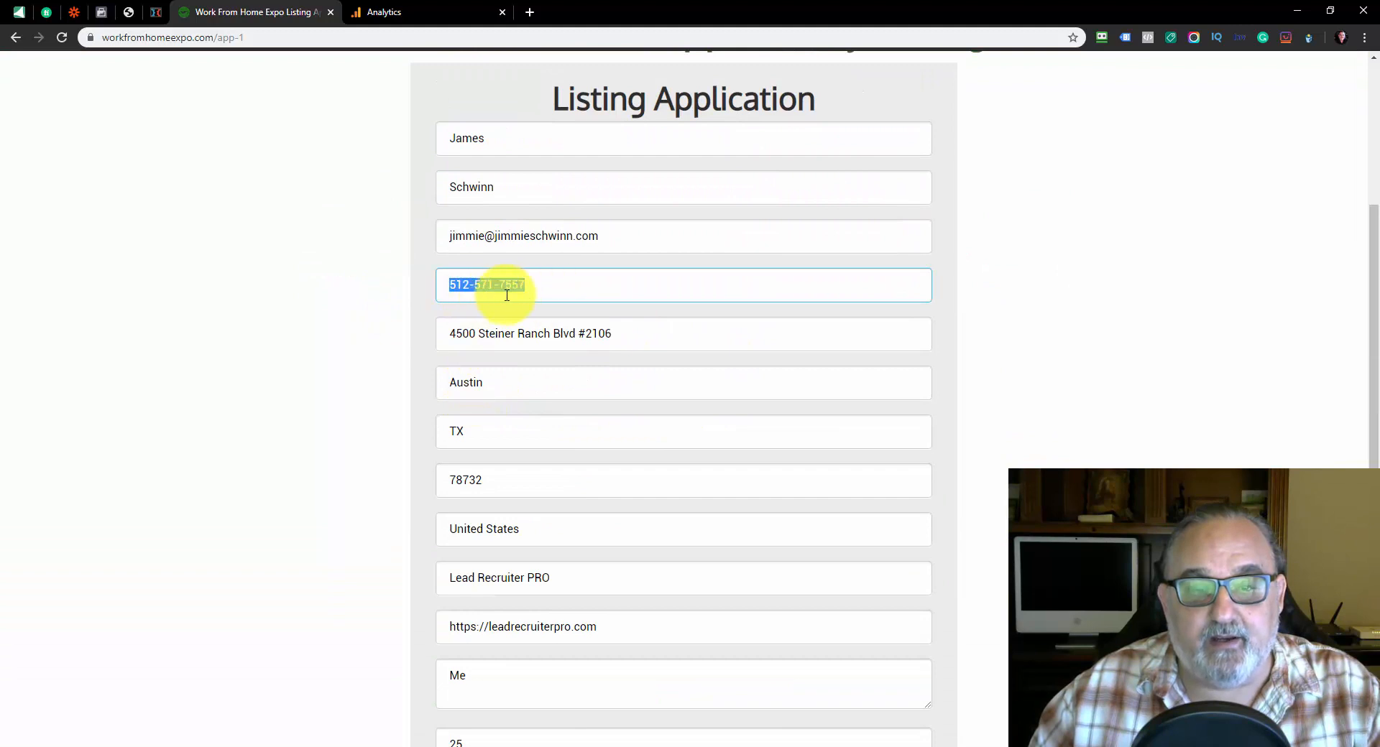
pyautogui.click(579, 285)
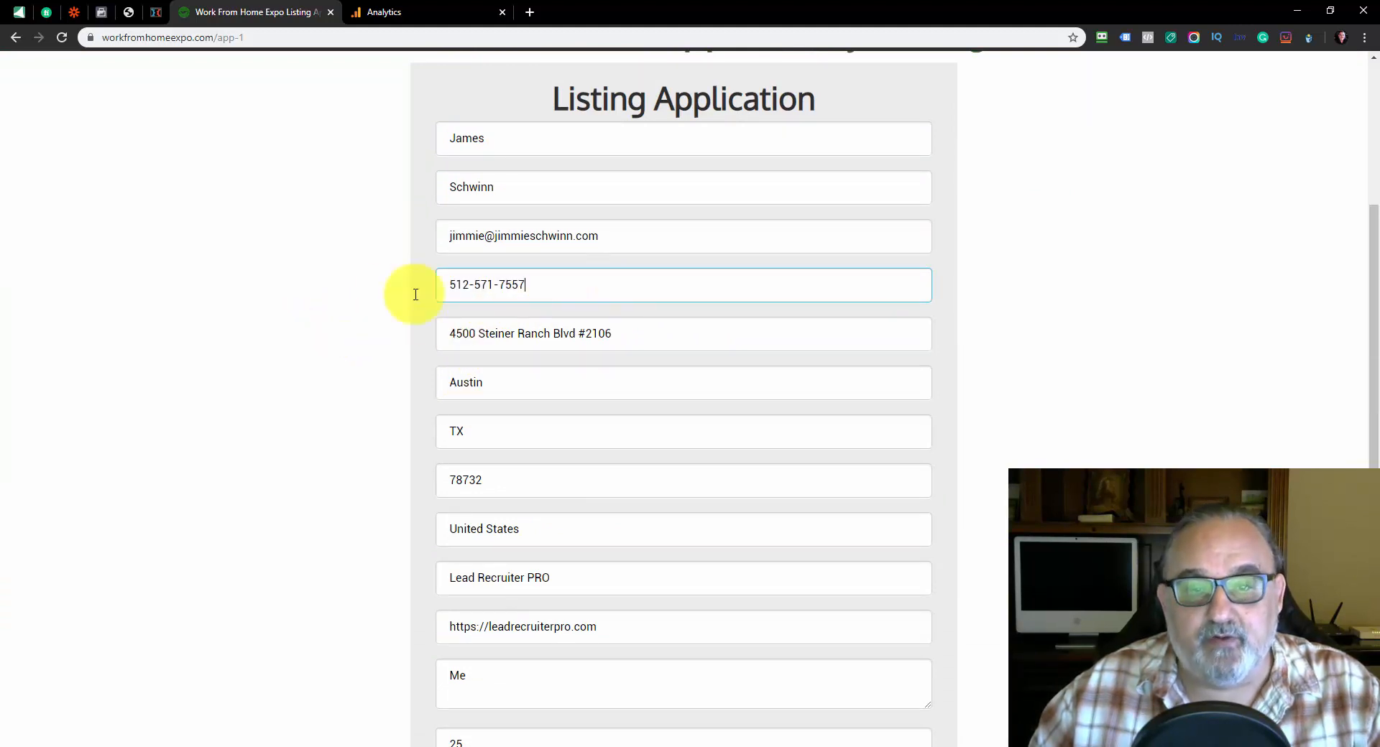
pyautogui.scroll(-6, 385, 325)
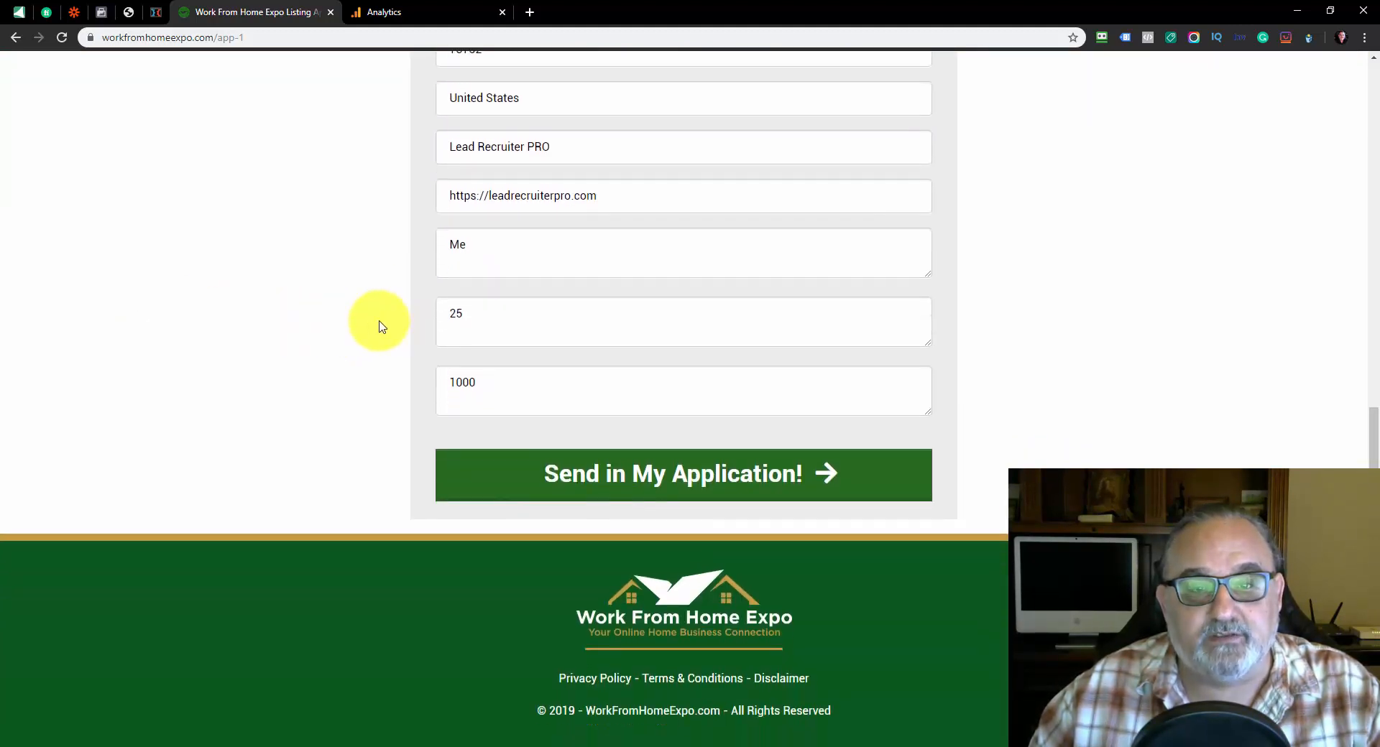
pyautogui.scroll(2, 404, 339)
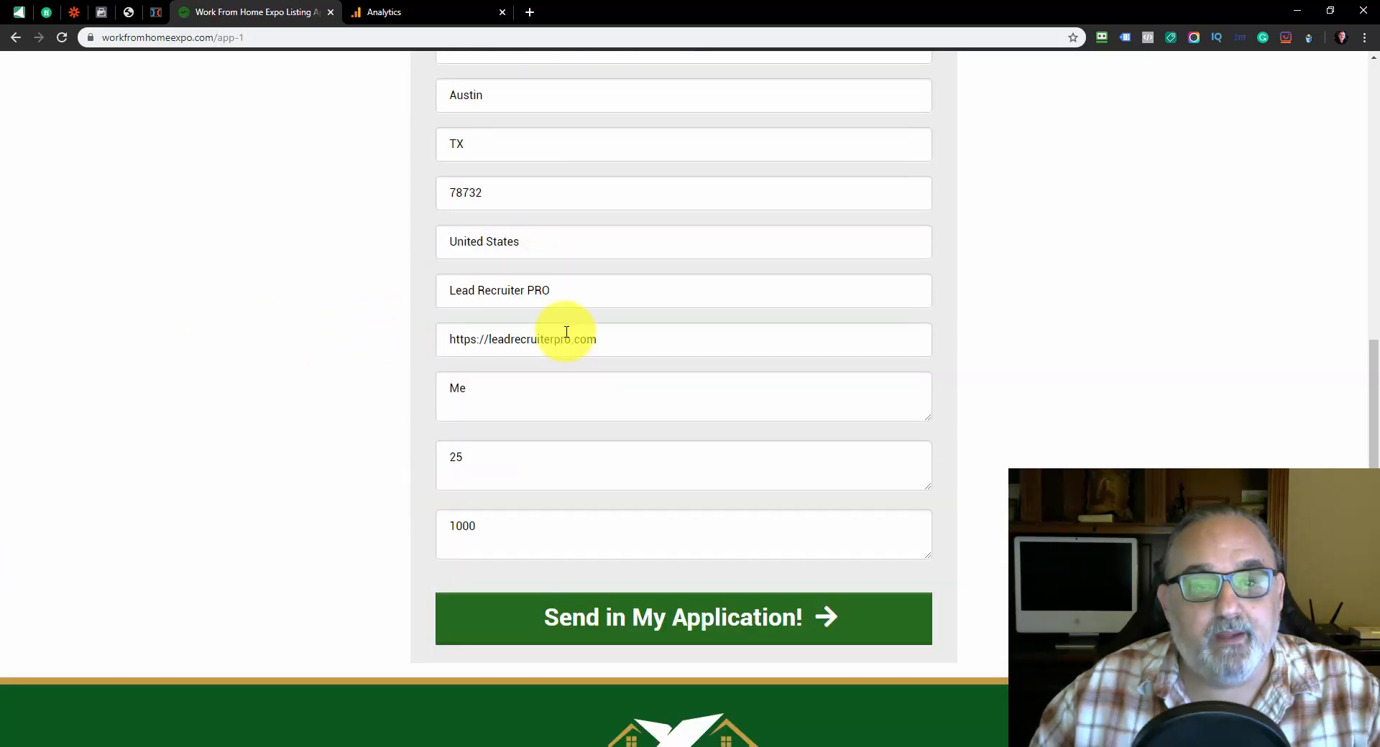
pyautogui.click(705, 338)
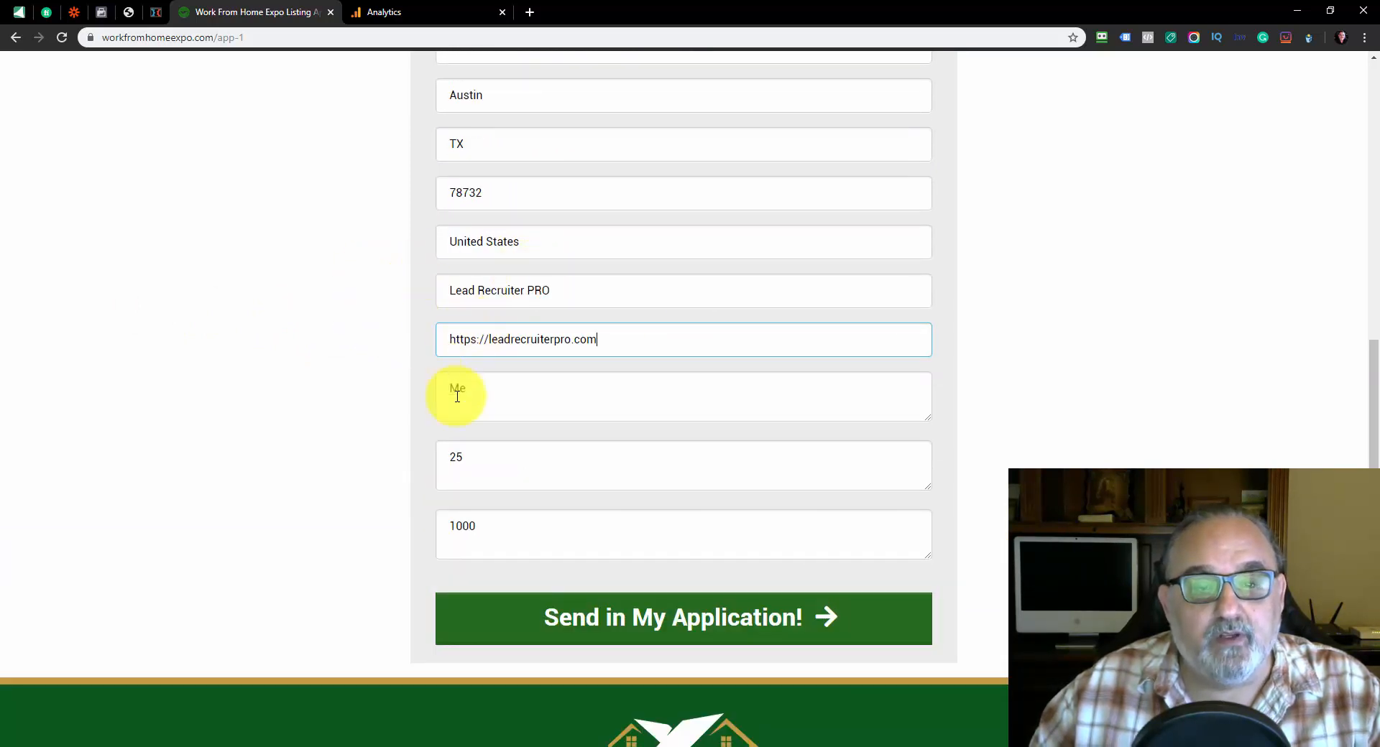
pyautogui.scroll(4, 428, 331)
pyautogui.scroll(3, 425, 326)
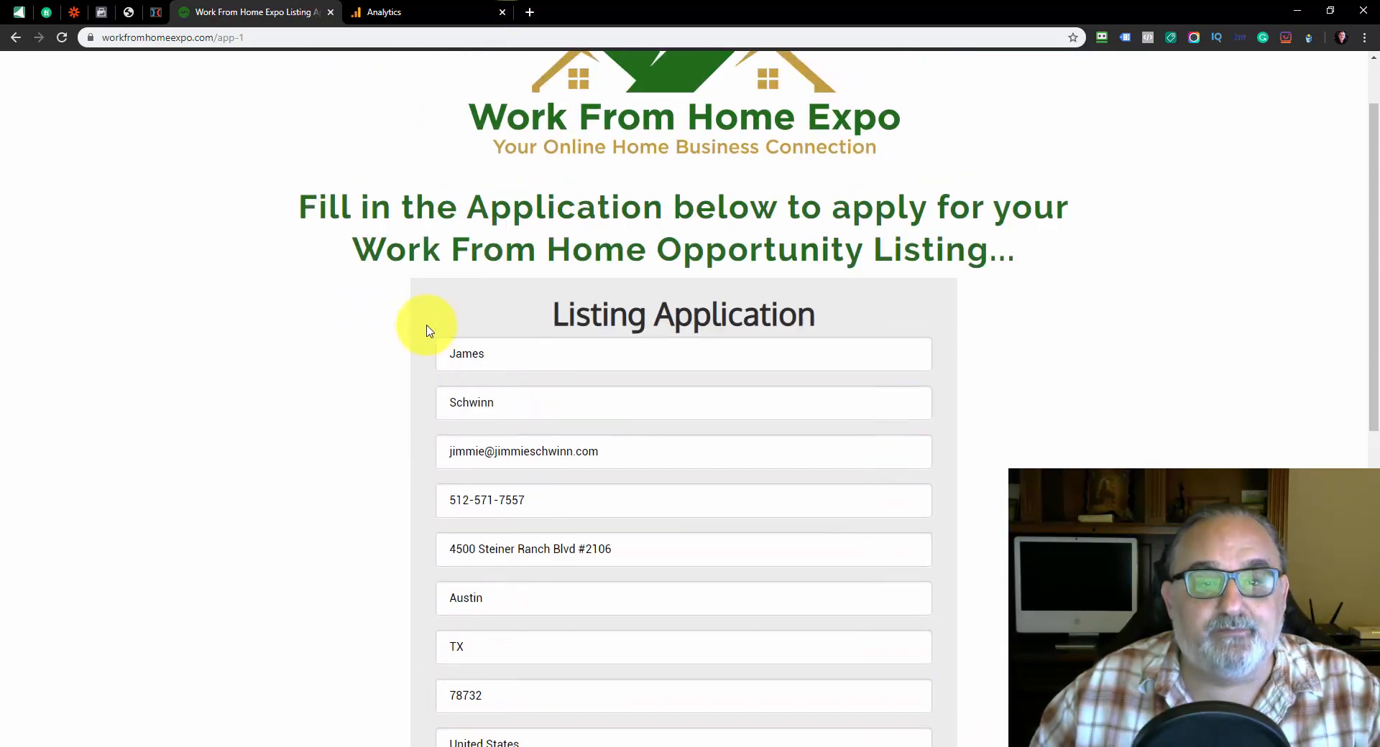
# Send in the completed listing application
pyautogui.scroll(-9, 425, 328)
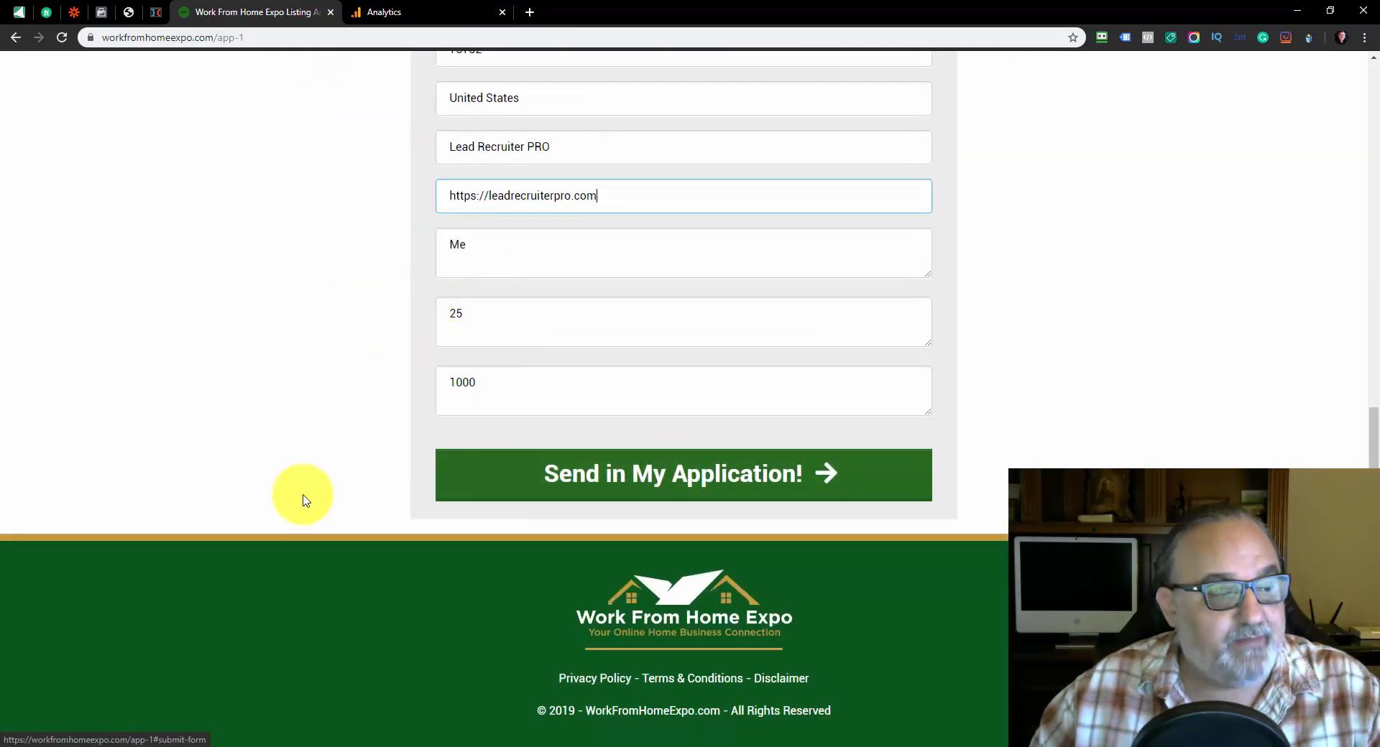
pyautogui.click(731, 469)
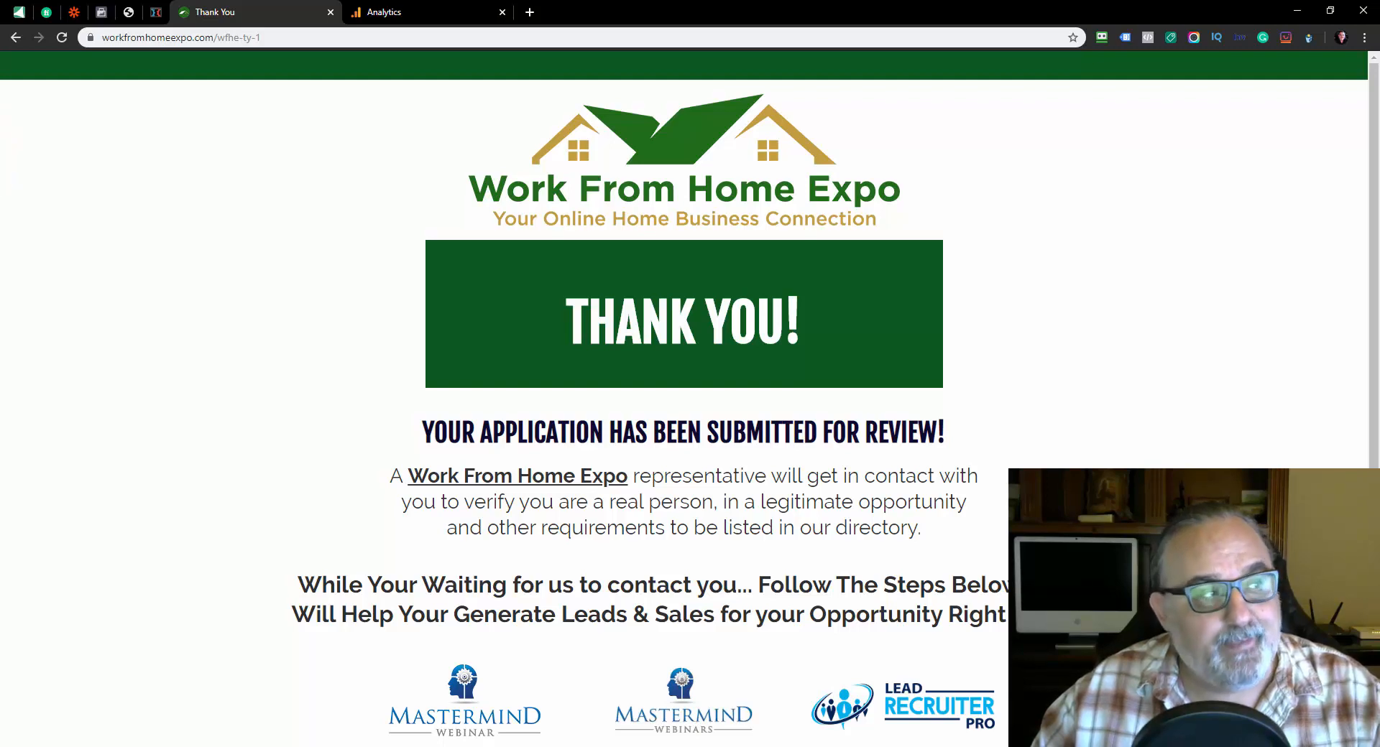
# Examine the thank-you page's submission notice and its three follow-up steps for the webinar, membership and Lead Recruiter PRO
pyautogui.scroll(-5, 560, 316)
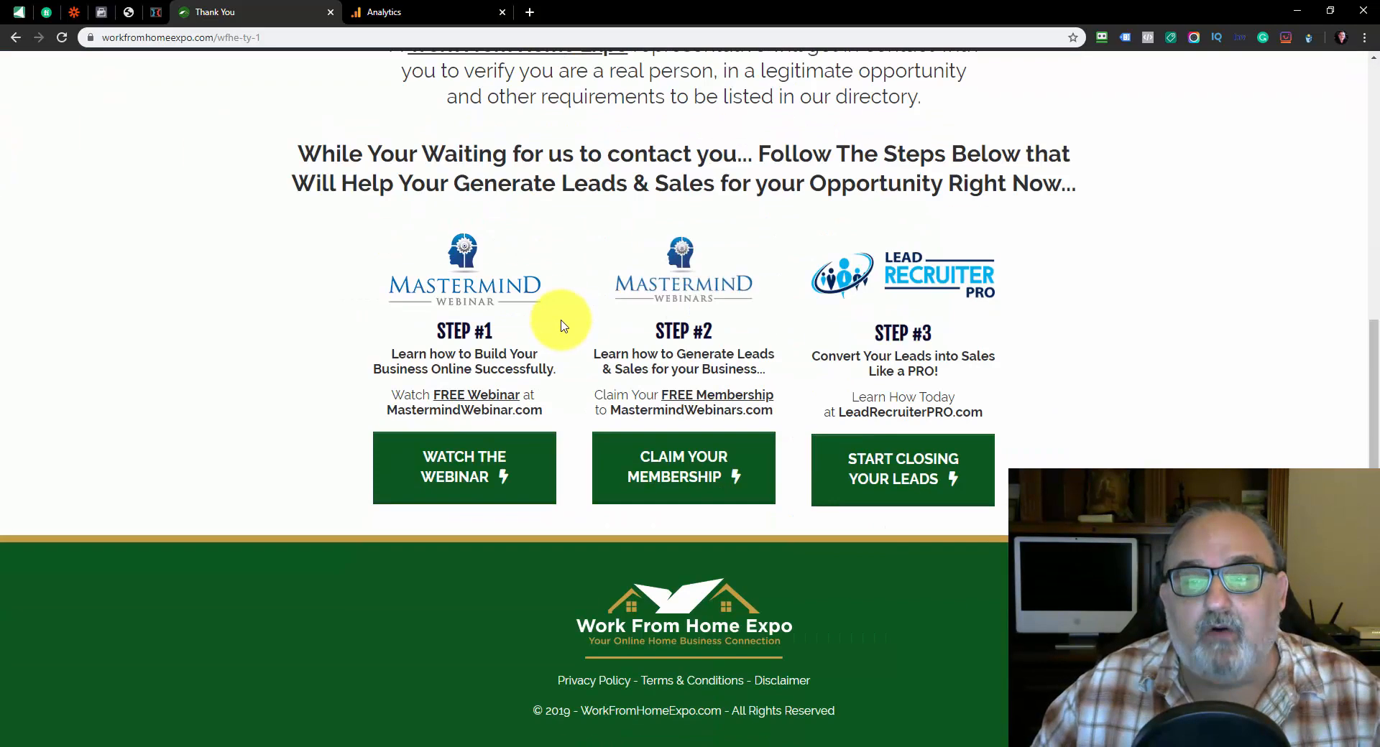
pyautogui.scroll(5, 487, 337)
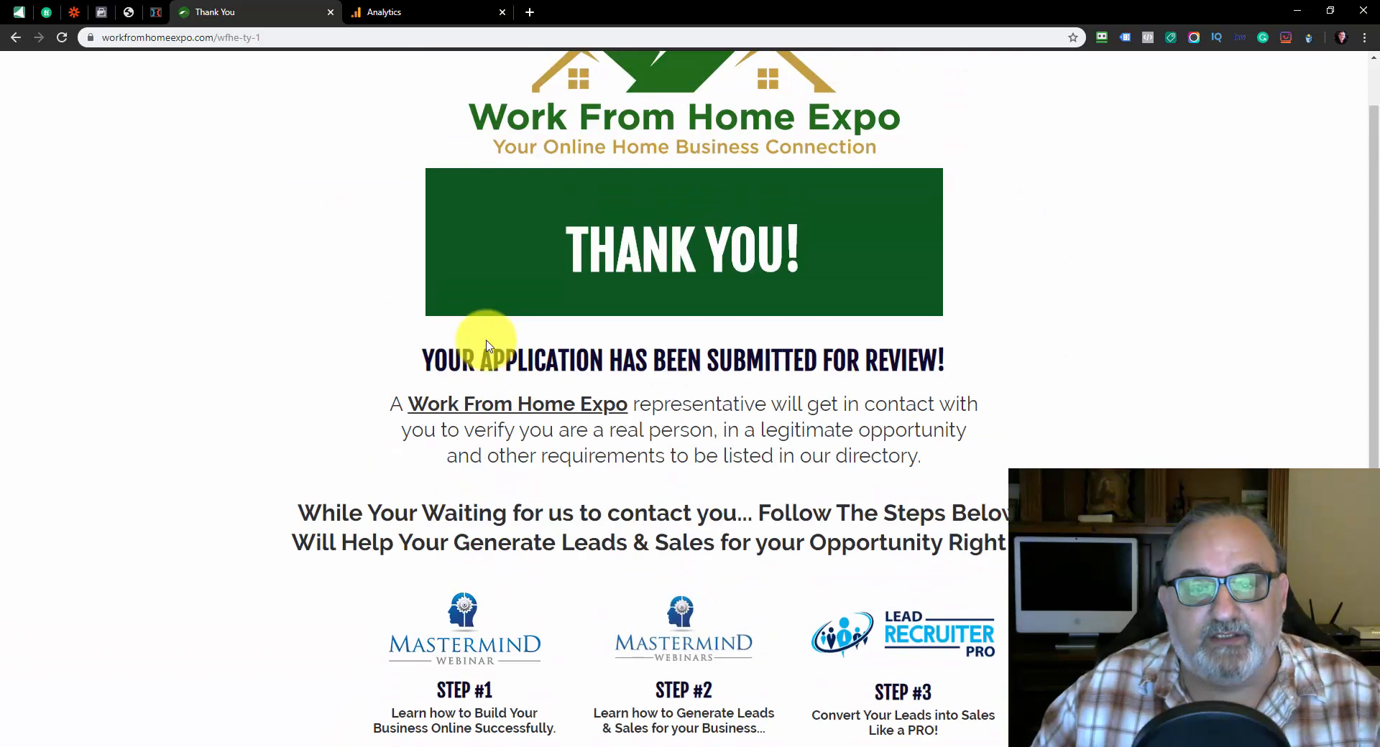
pyautogui.scroll(-3, 629, 388)
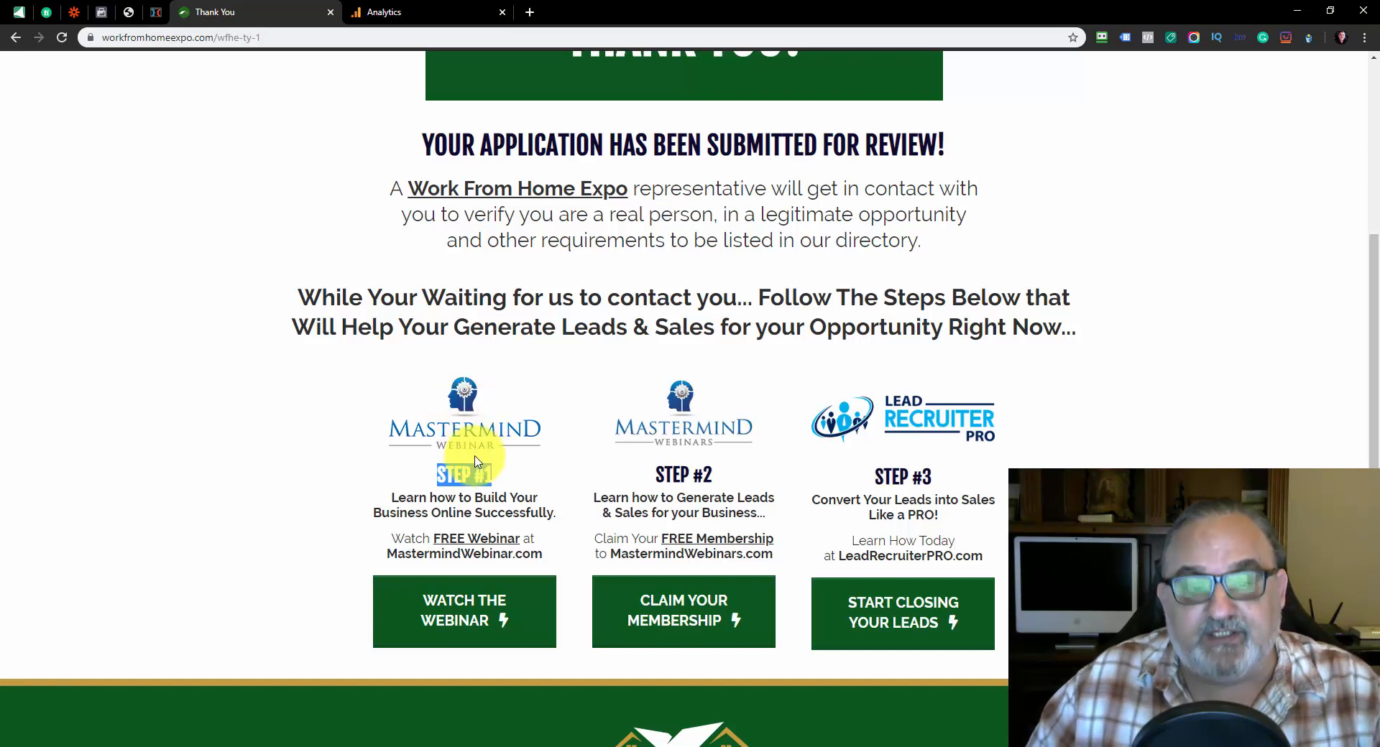
pyautogui.scroll(-2, 467, 431)
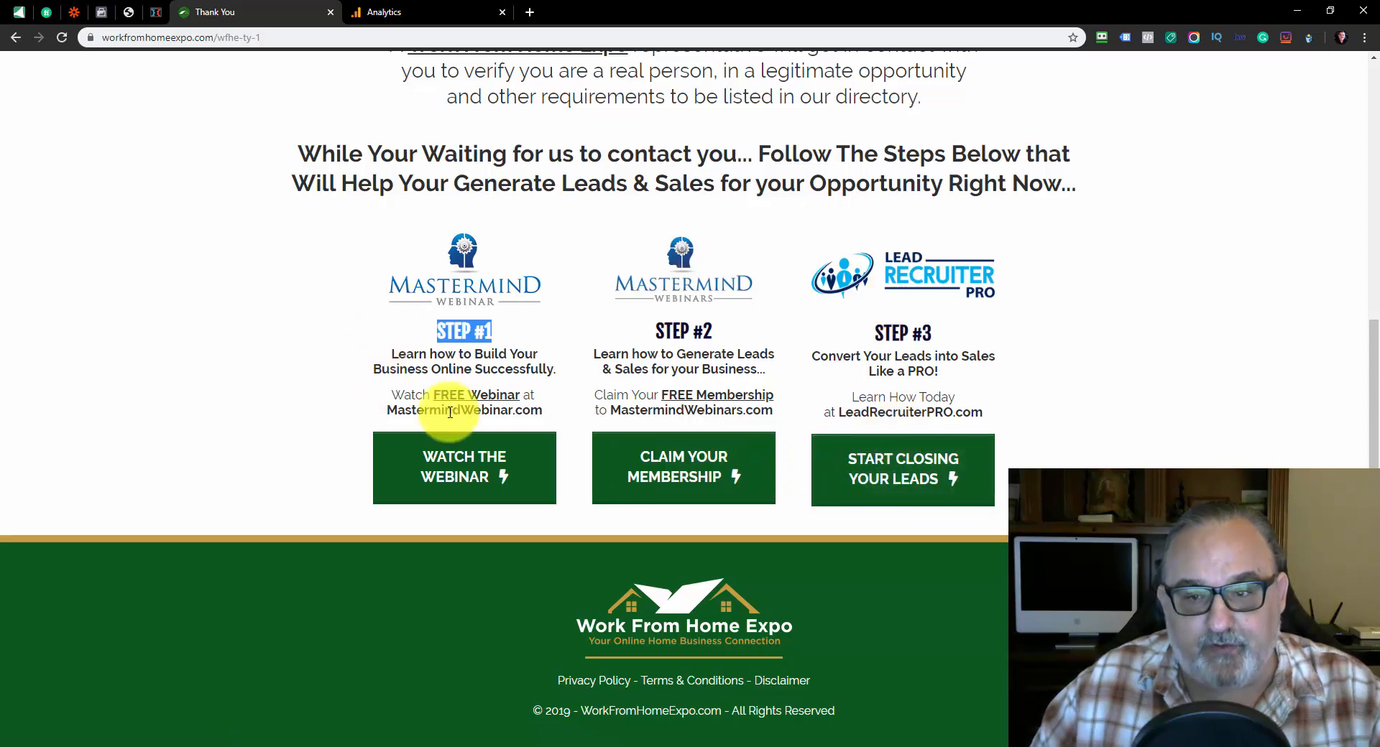
pyautogui.scroll(2, 718, 229)
pyautogui.scroll(-2, 718, 232)
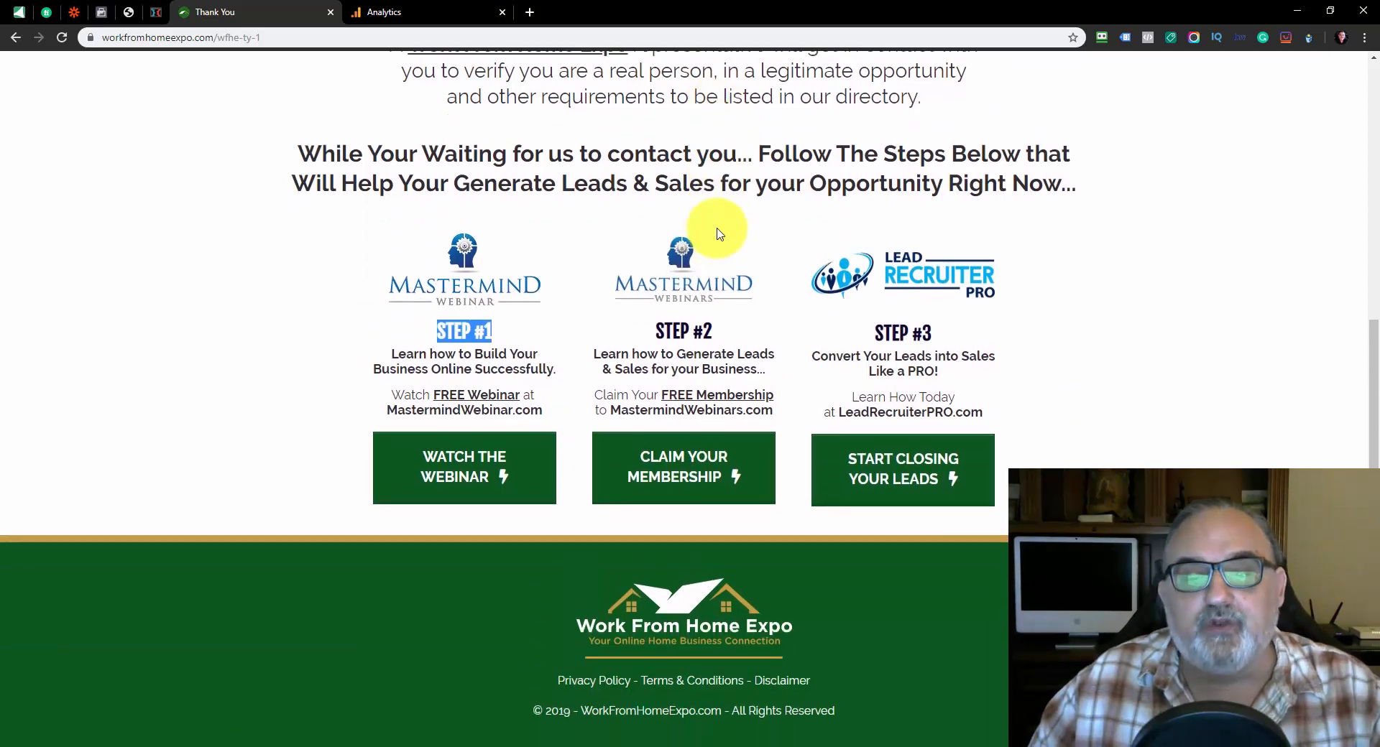
pyautogui.scroll(5, 716, 224)
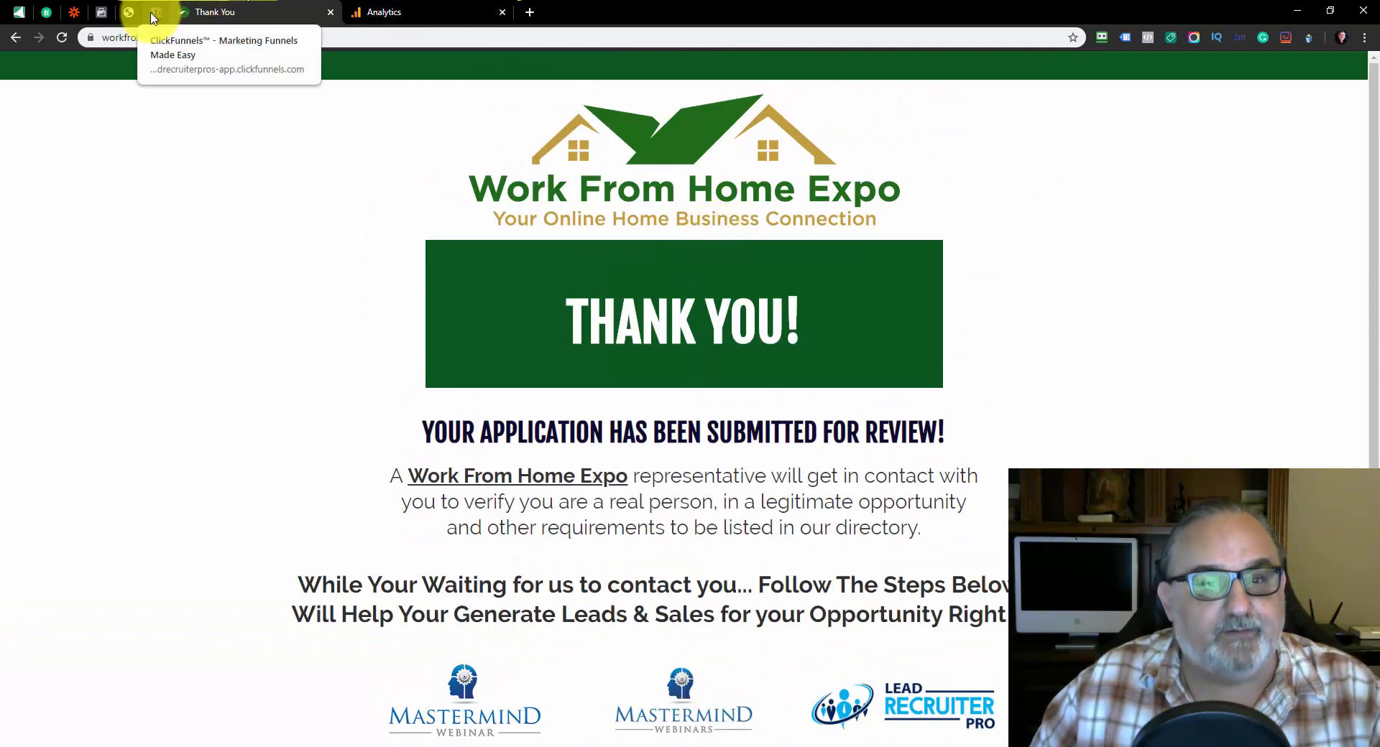
pyautogui.scroll(-5, 653, 216)
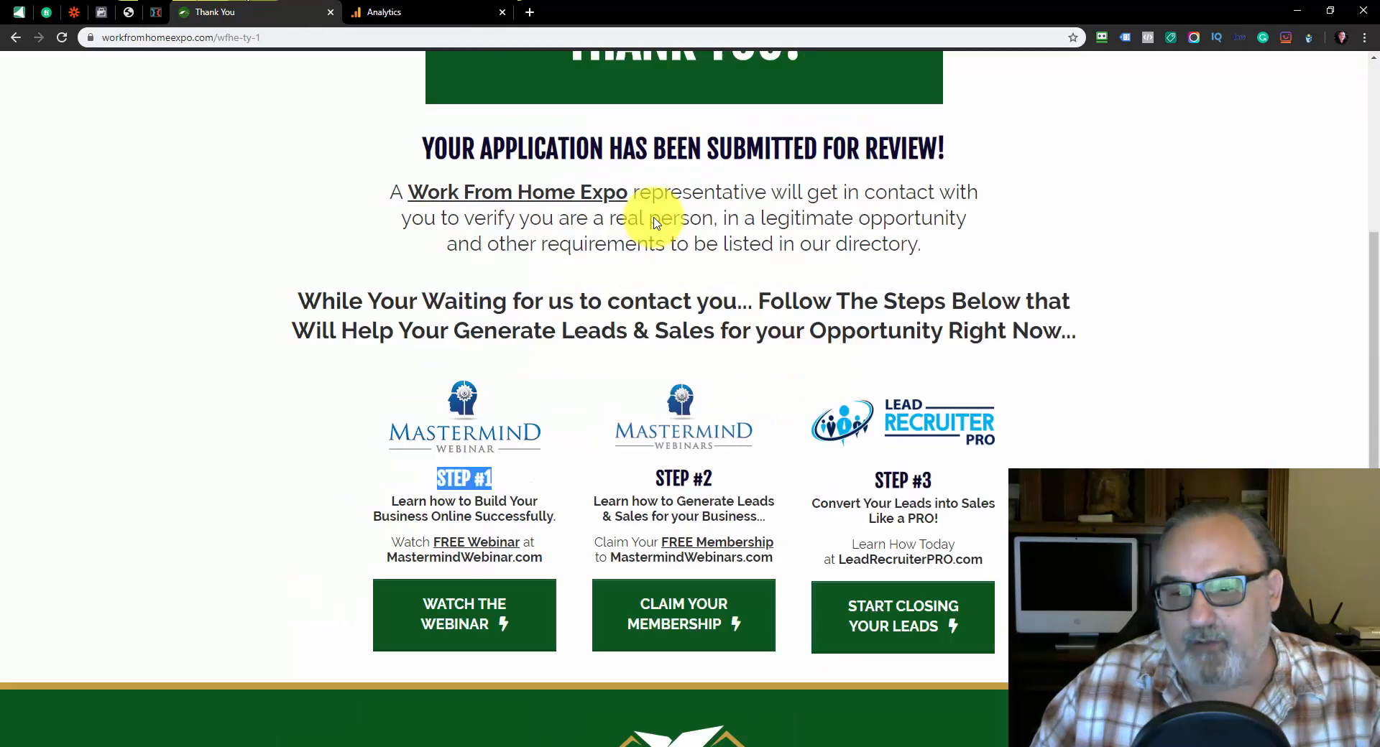
pyautogui.scroll(5, 632, 231)
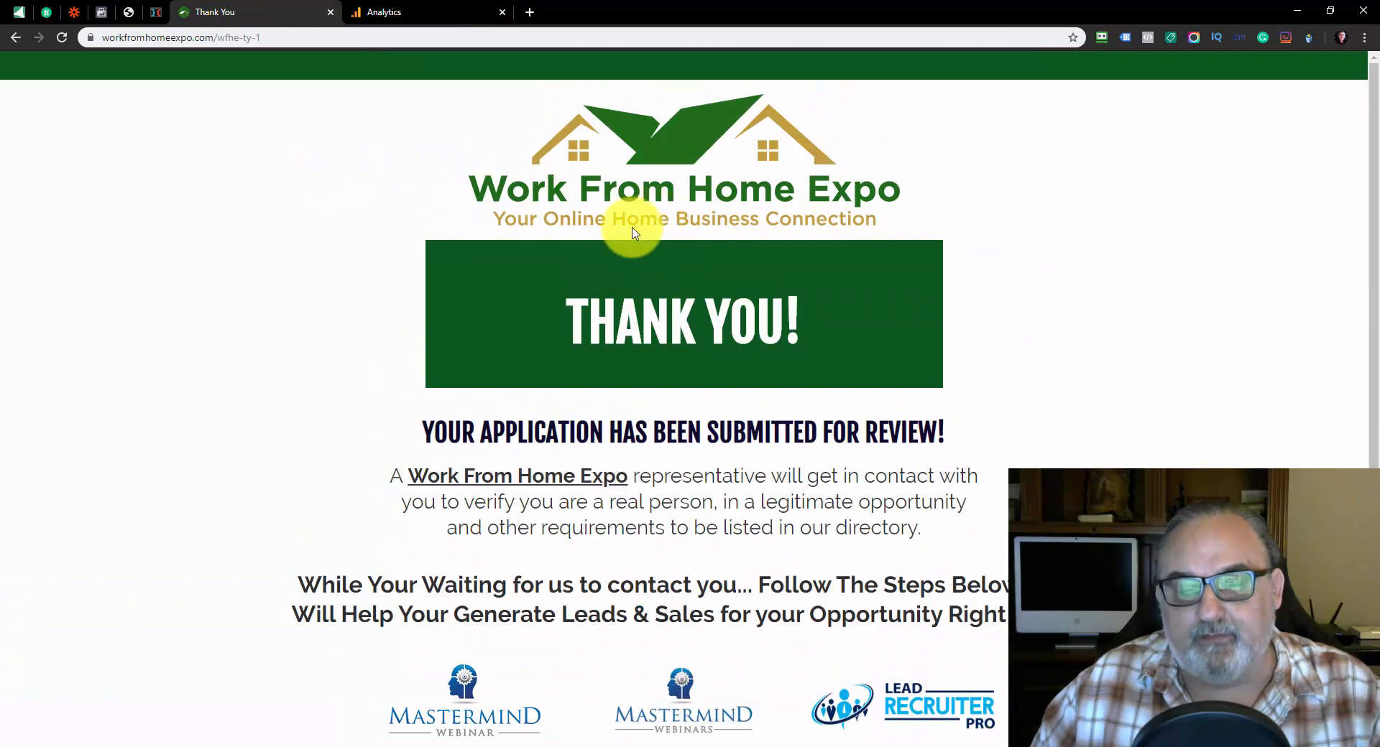
# Switch to ClickFunnels, open the Work From Home Expo funnel's settings and select Work From Home Expo as the SMTP configuration
pyautogui.click(155, 12)
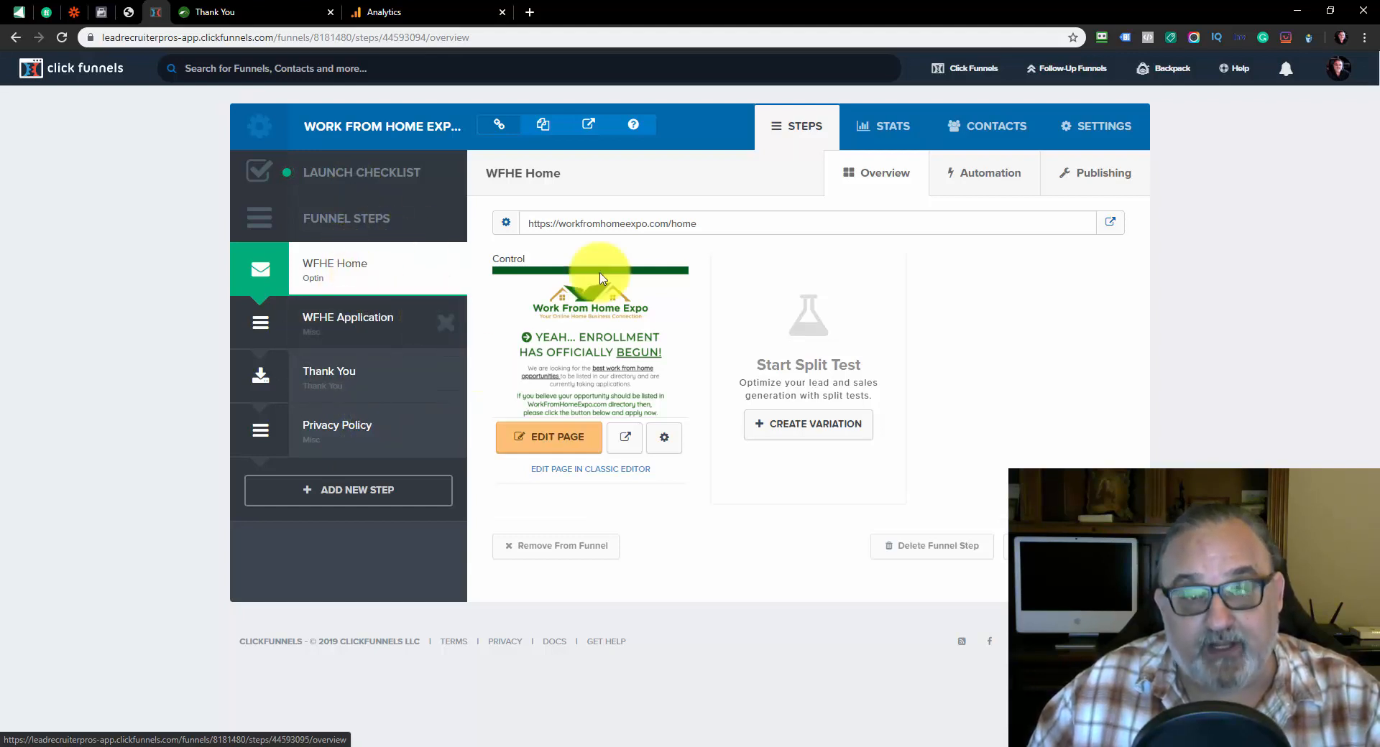
pyautogui.click(1098, 133)
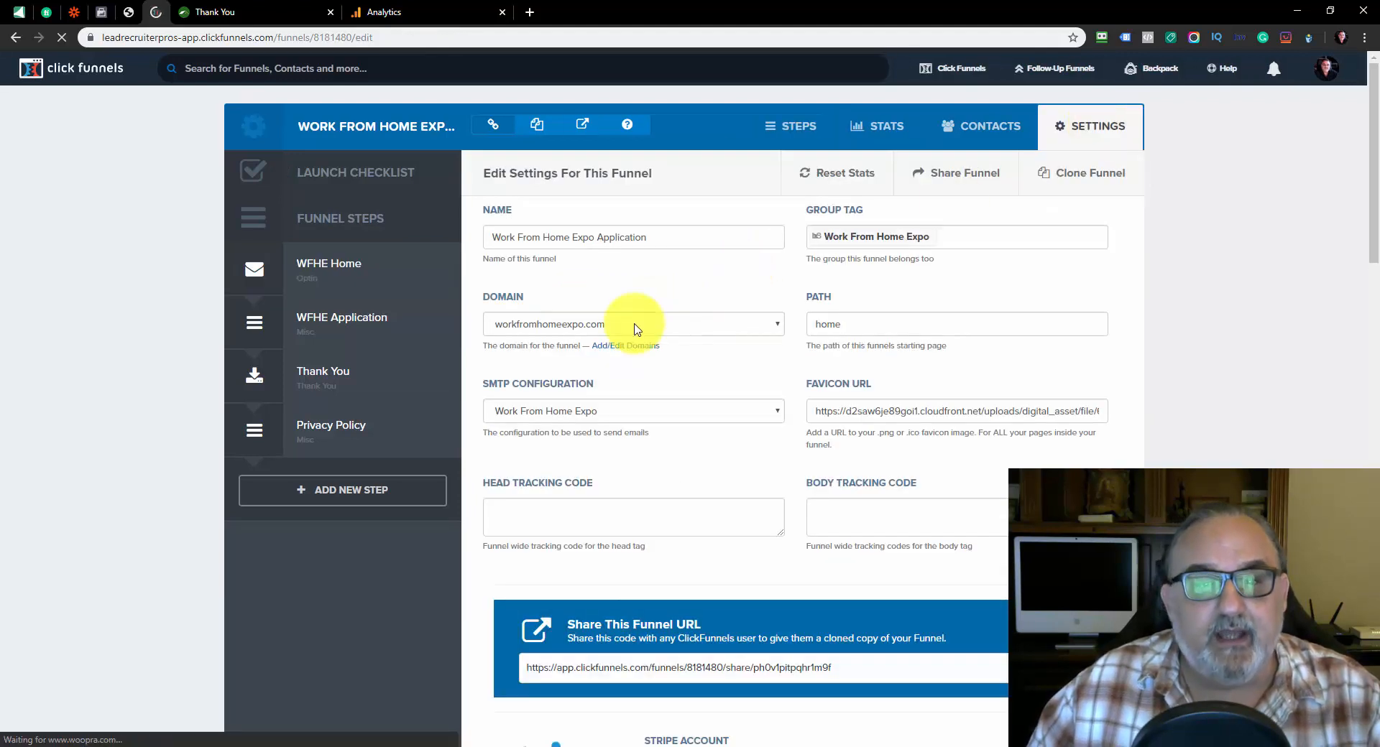
pyautogui.click(668, 237)
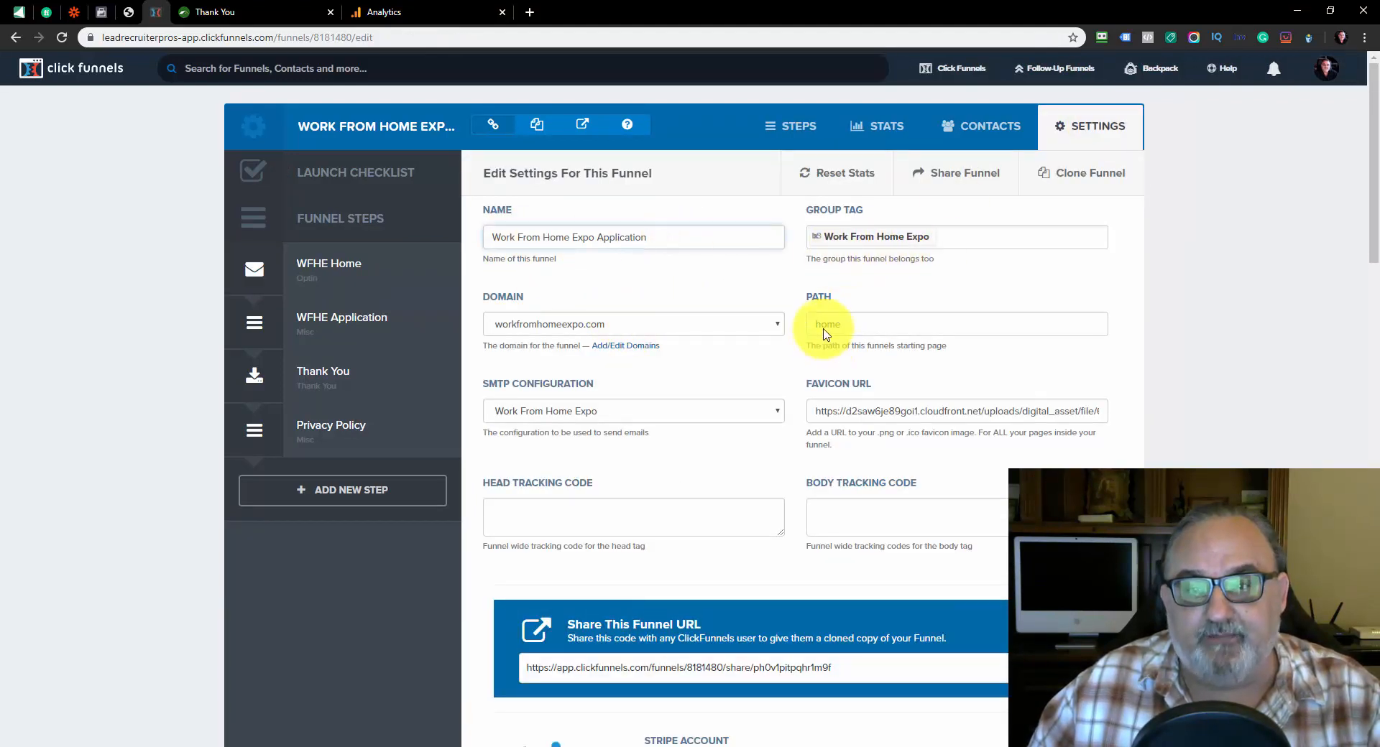
pyautogui.click(863, 319)
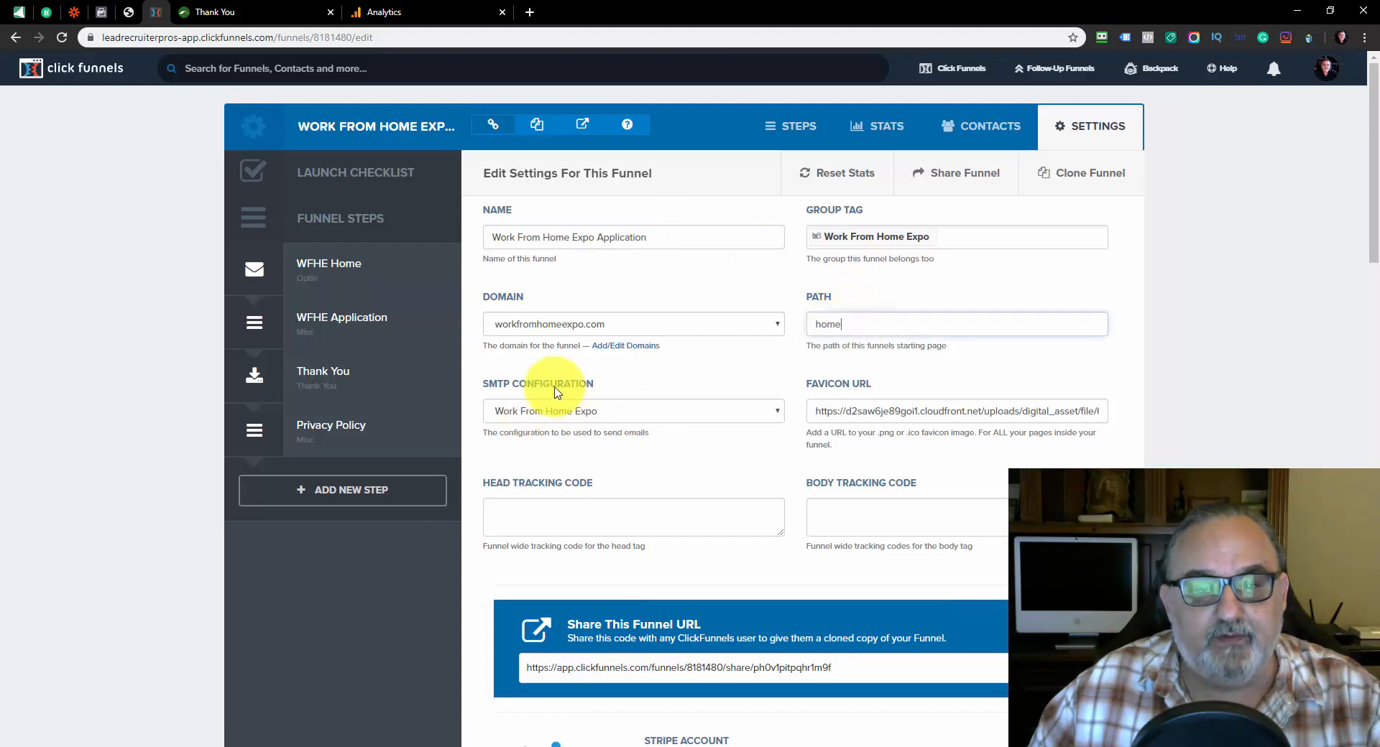
pyautogui.click(579, 411)
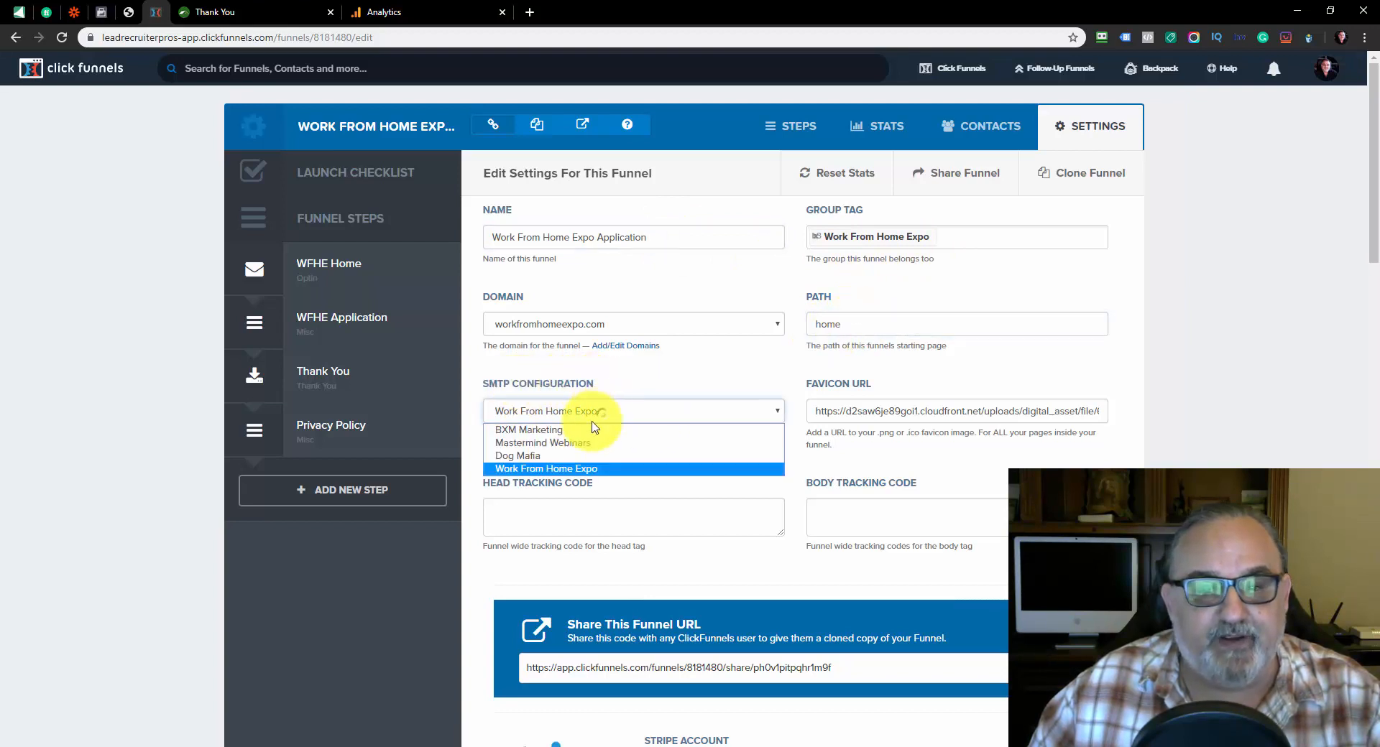
pyautogui.click(571, 468)
# Check the funnel's head and body tracking code fields and switch to the Google Analytics admin page
pyautogui.click(501, 508)
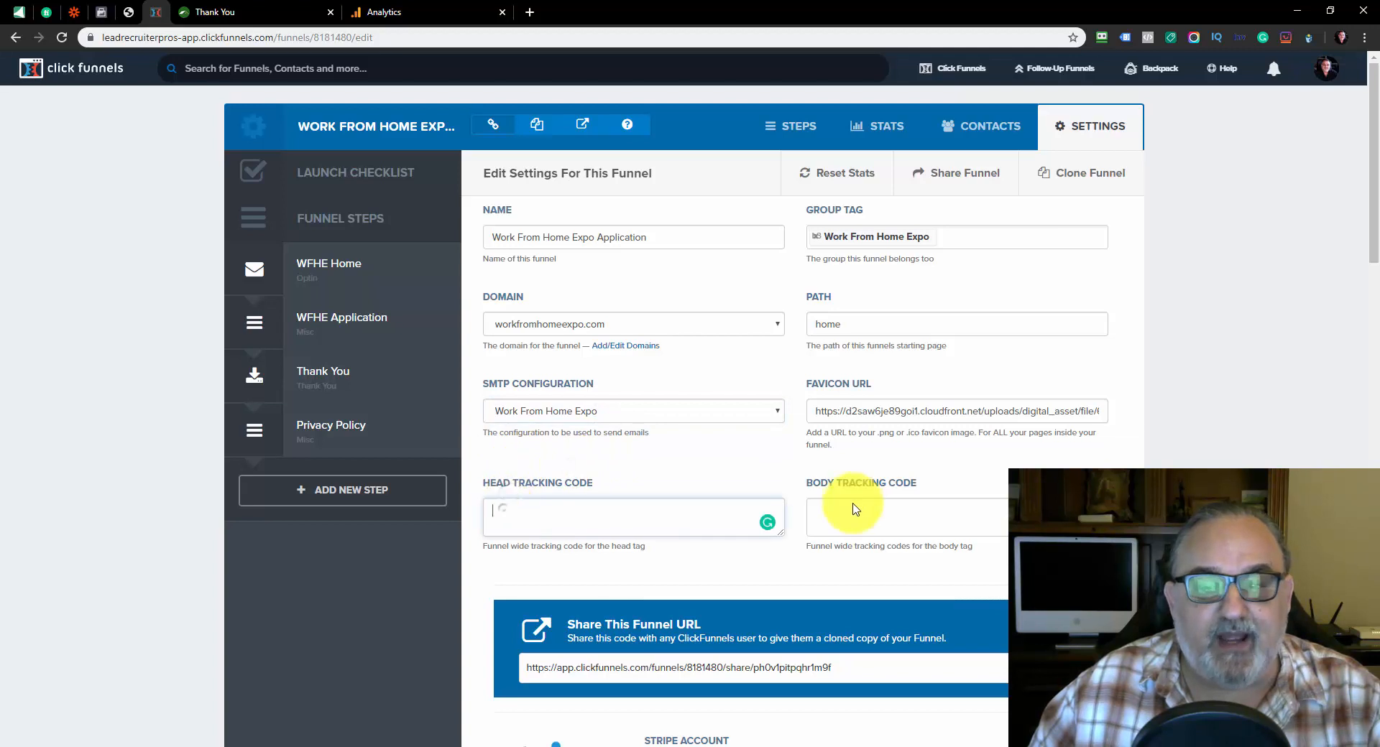
pyautogui.click(852, 502)
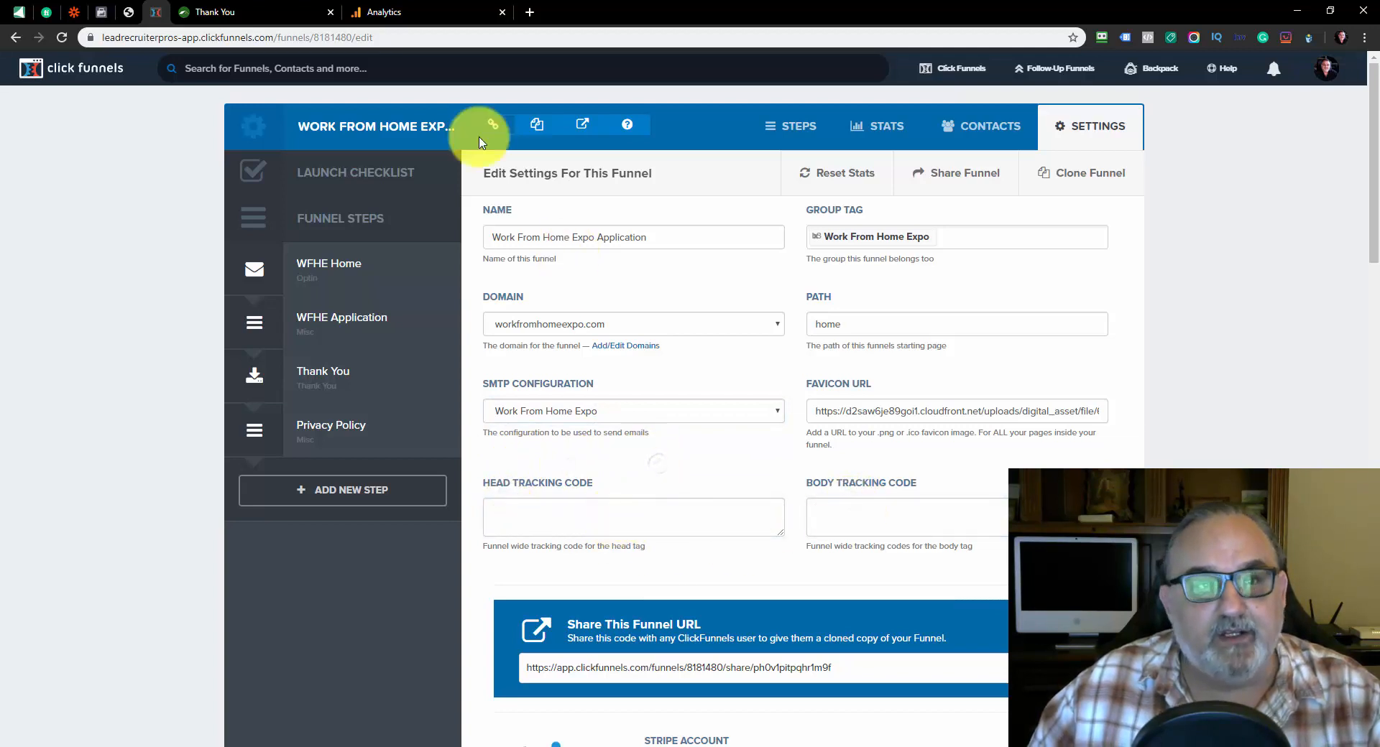
pyautogui.click(381, 12)
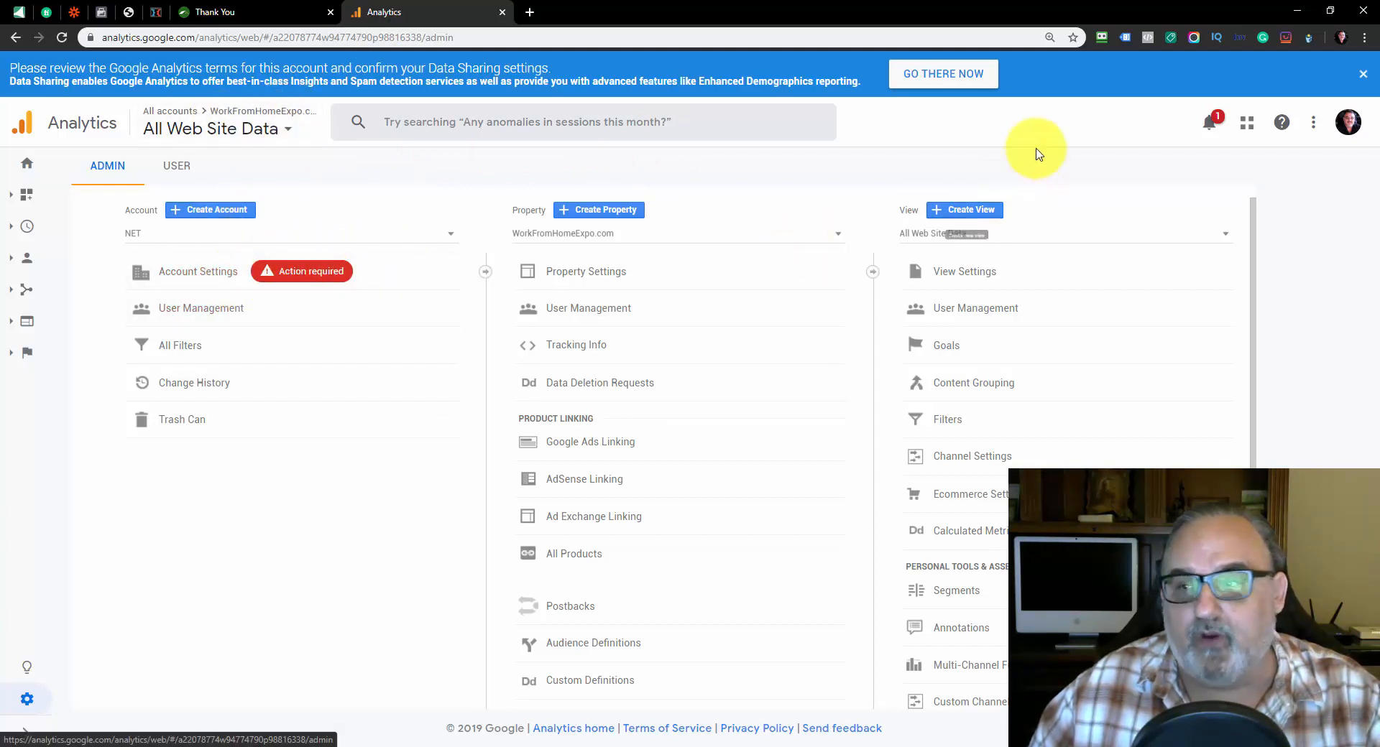
# Open Google Tag Manager from the Google Marketing Platform products in a separate tab and switch to it
pyautogui.click(1253, 122)
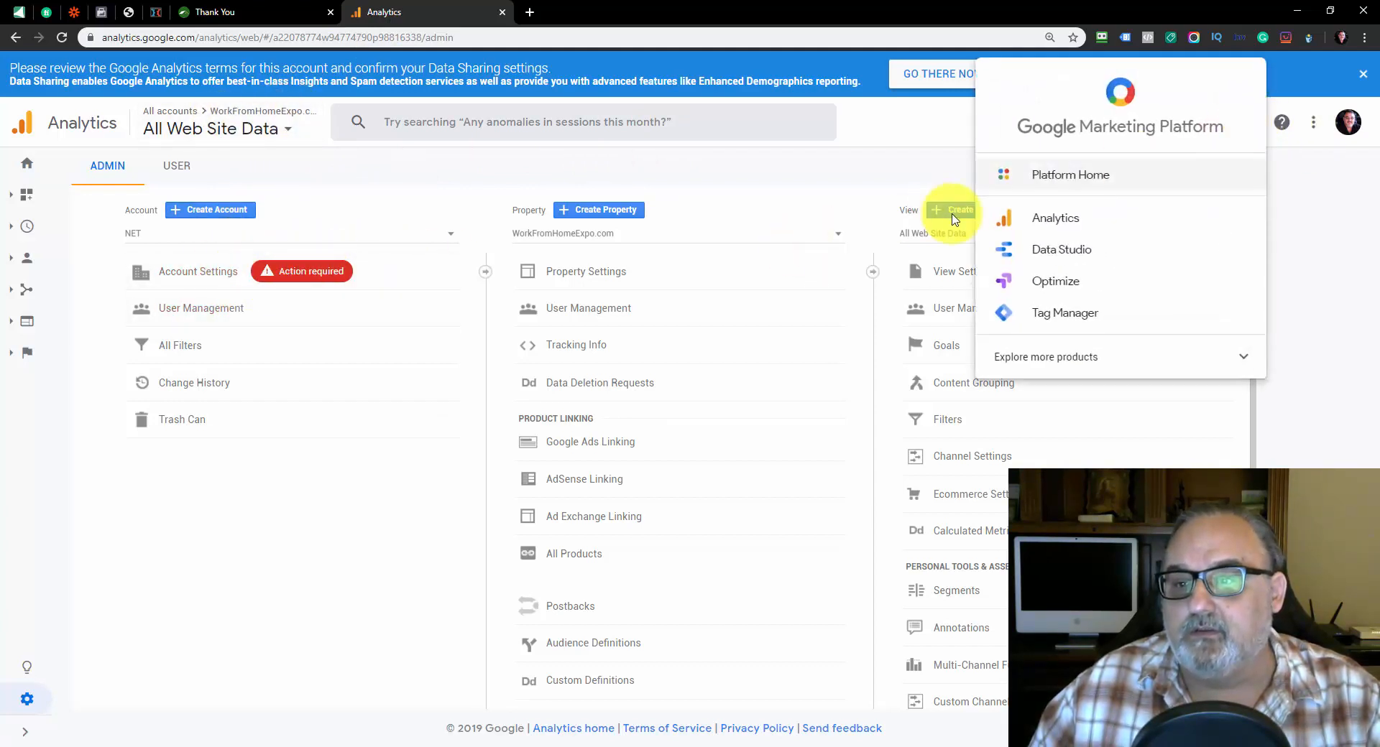
pyautogui.rightClick(1073, 324)
pyautogui.click(1085, 326)
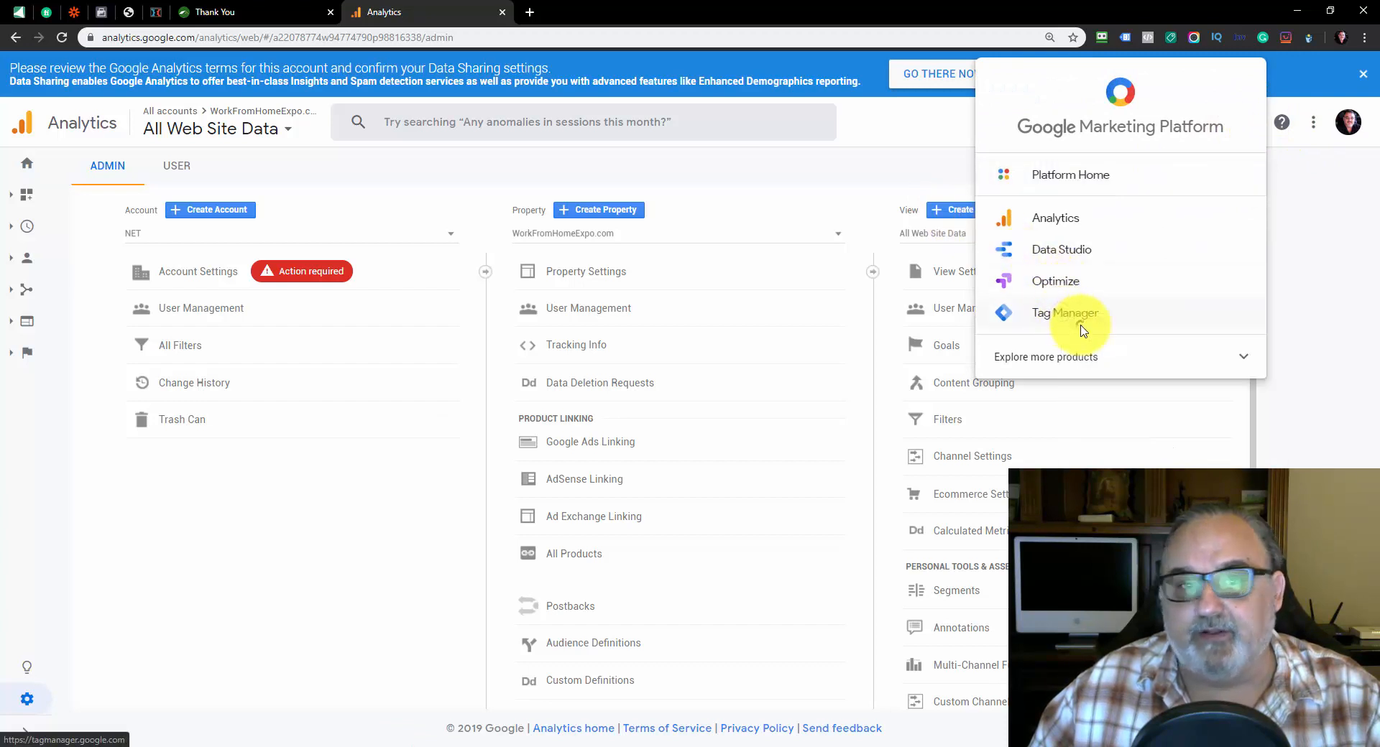
pyautogui.click(567, 23)
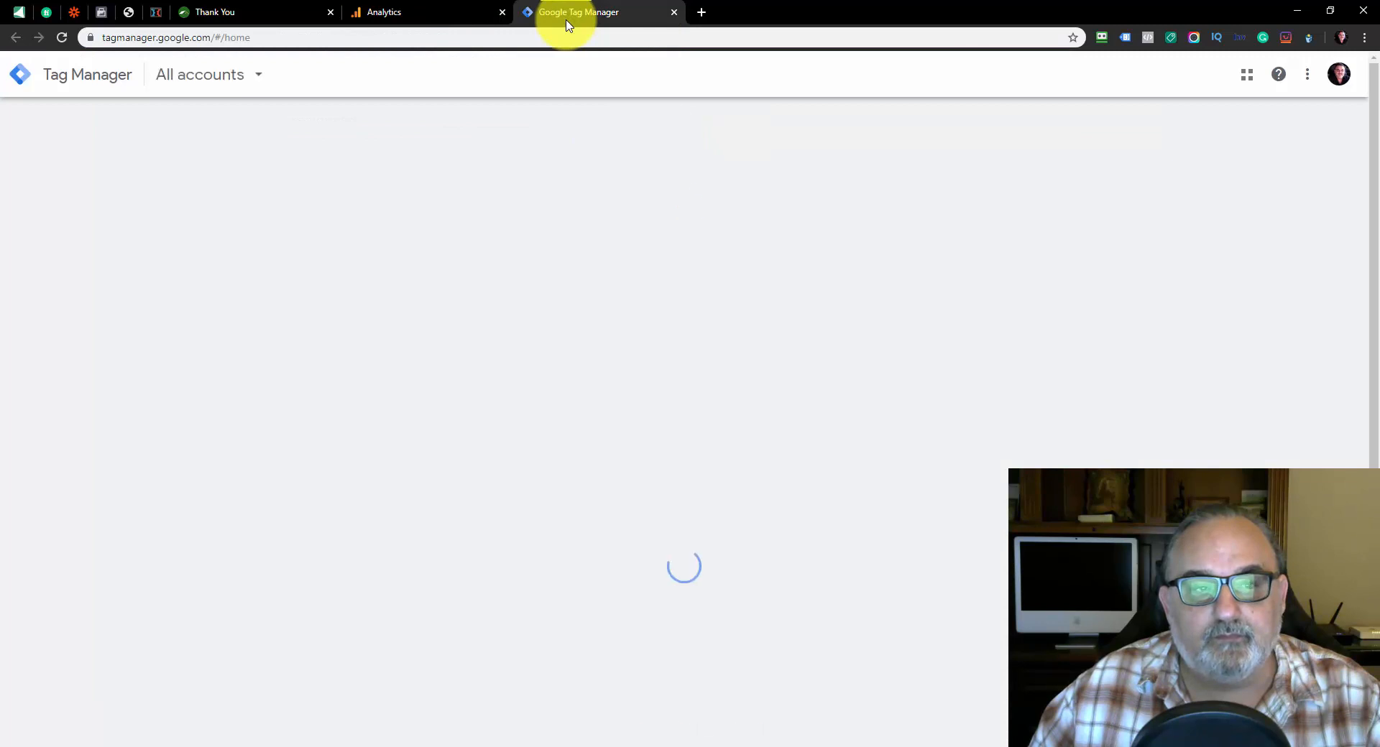
# Create a Web container named WorkFromHomeExpo.com in the Lead Recruiter PRO account
pyautogui.scroll(-1, 224, 288)
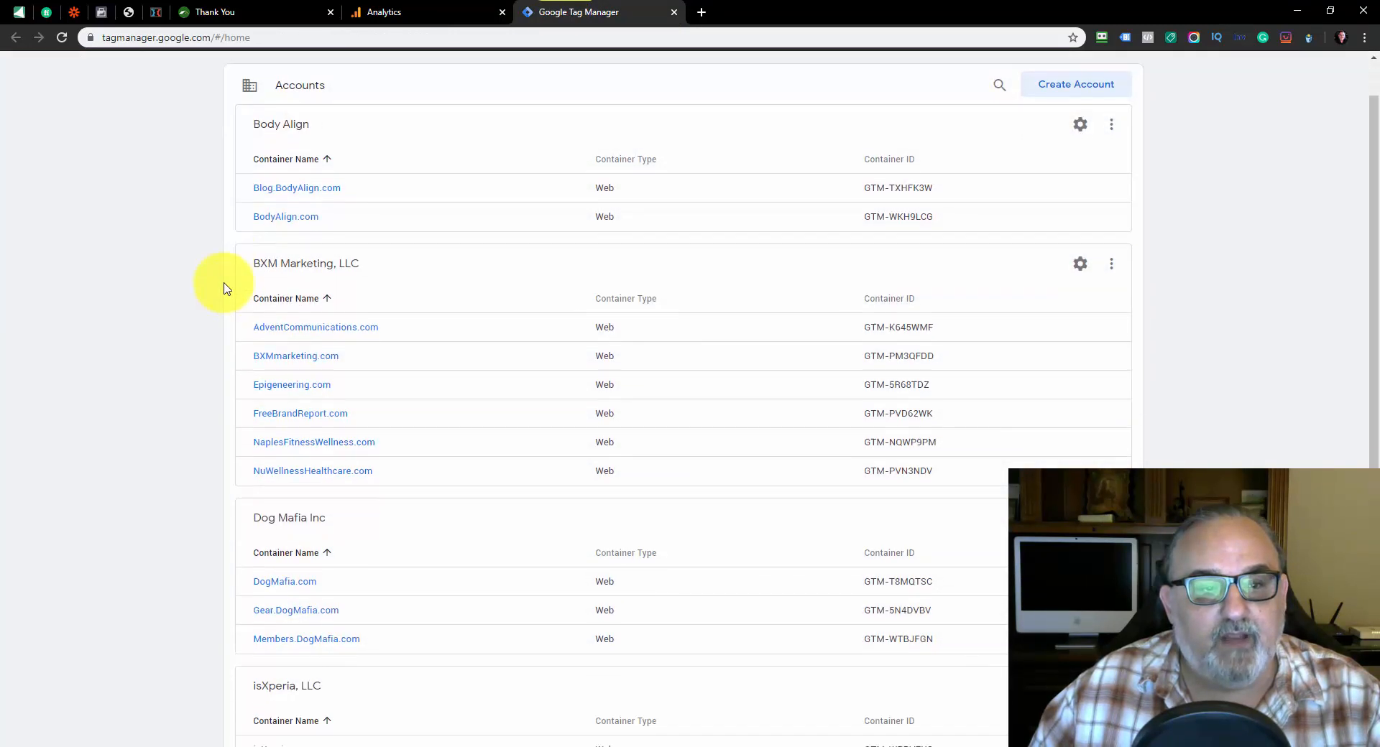
pyautogui.scroll(-4, 223, 288)
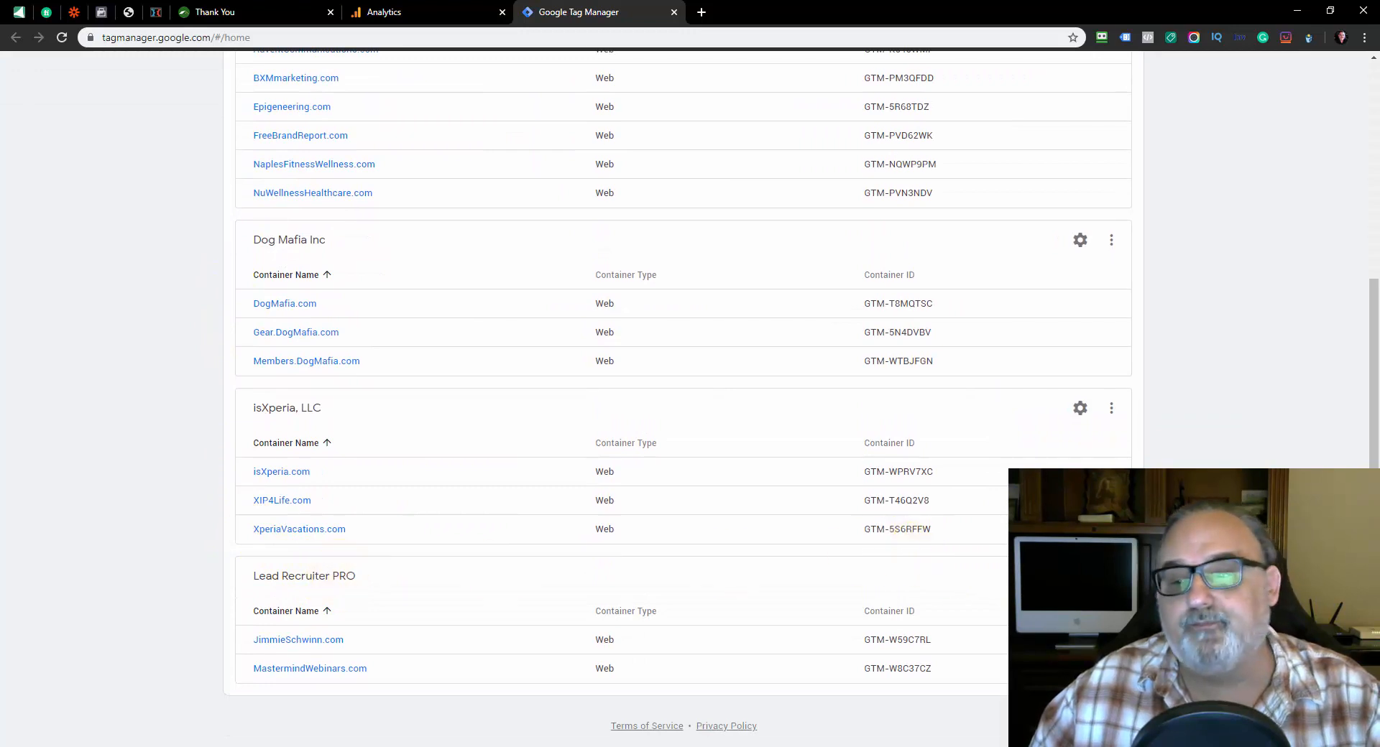
pyautogui.click(1080, 576)
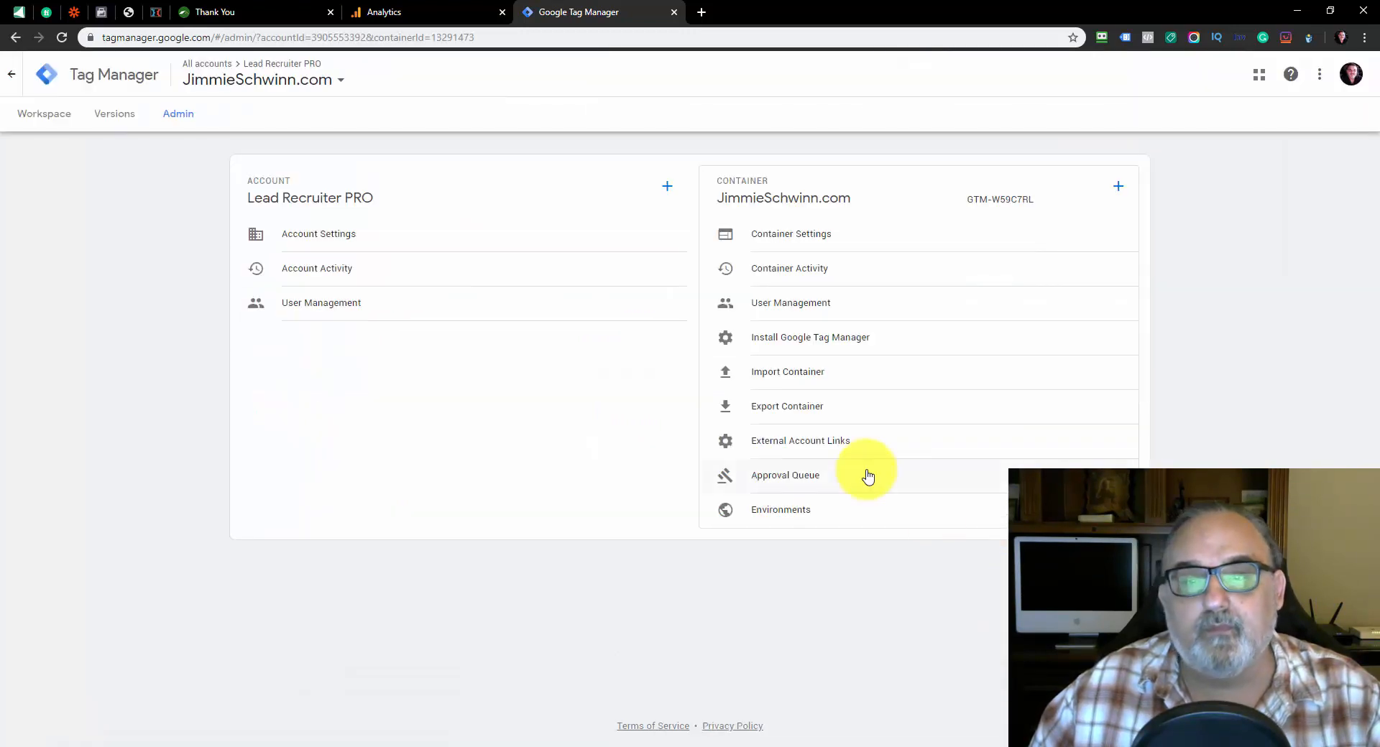
pyautogui.click(1118, 192)
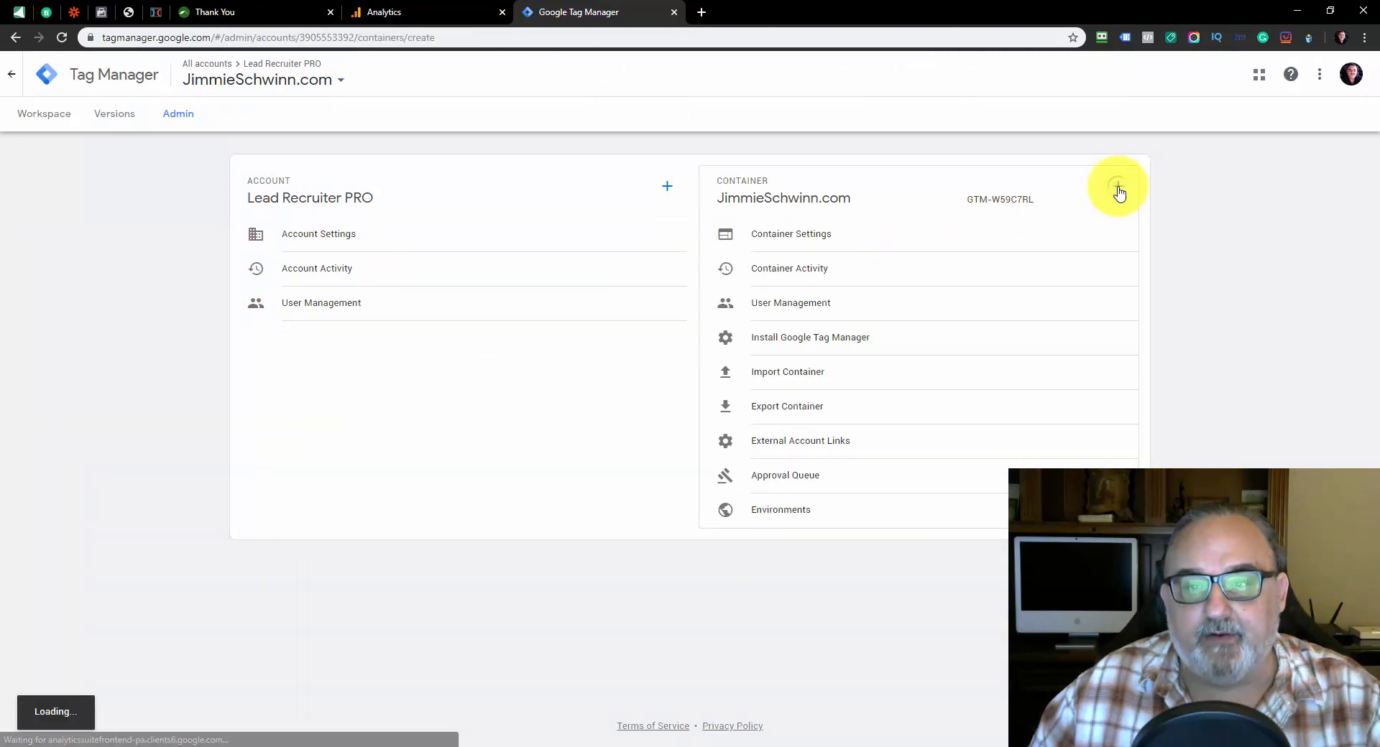
pyautogui.click(357, 238)
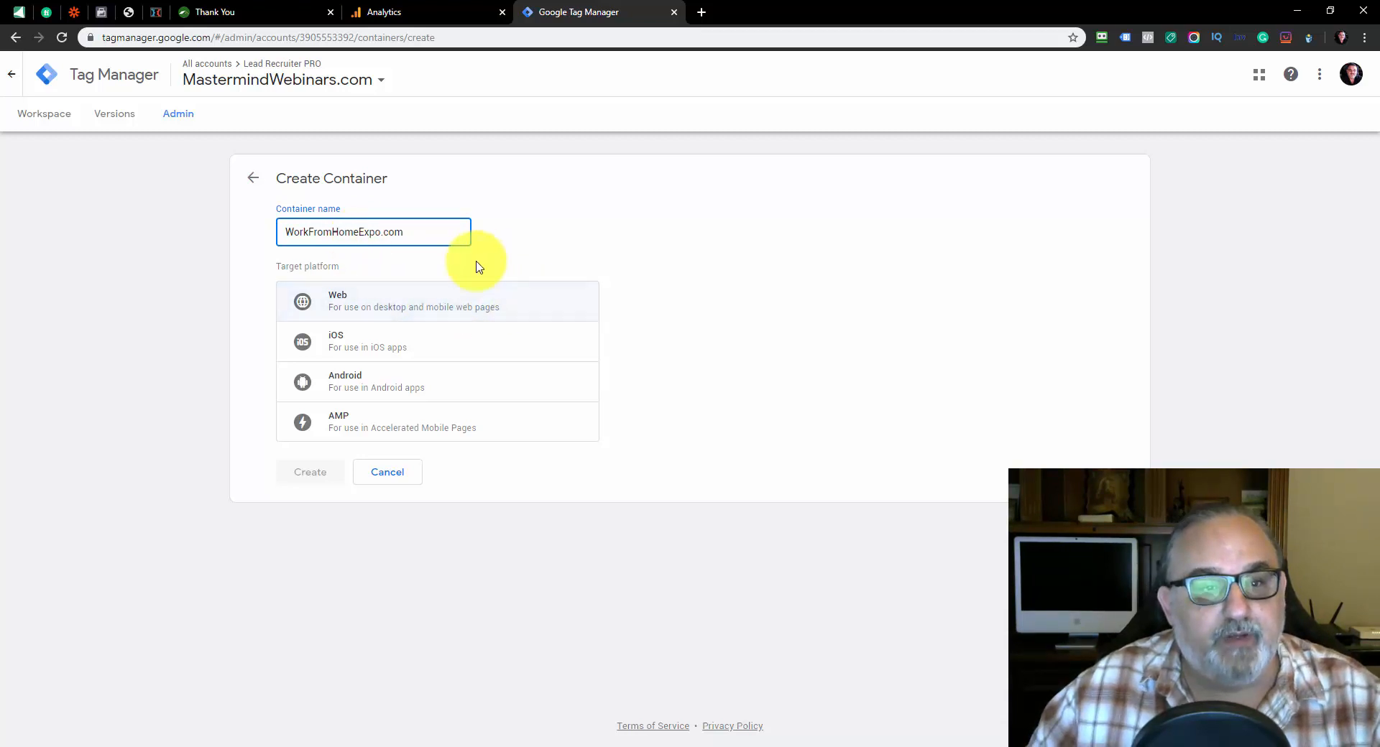
pyautogui.click(377, 307)
pyautogui.click(309, 475)
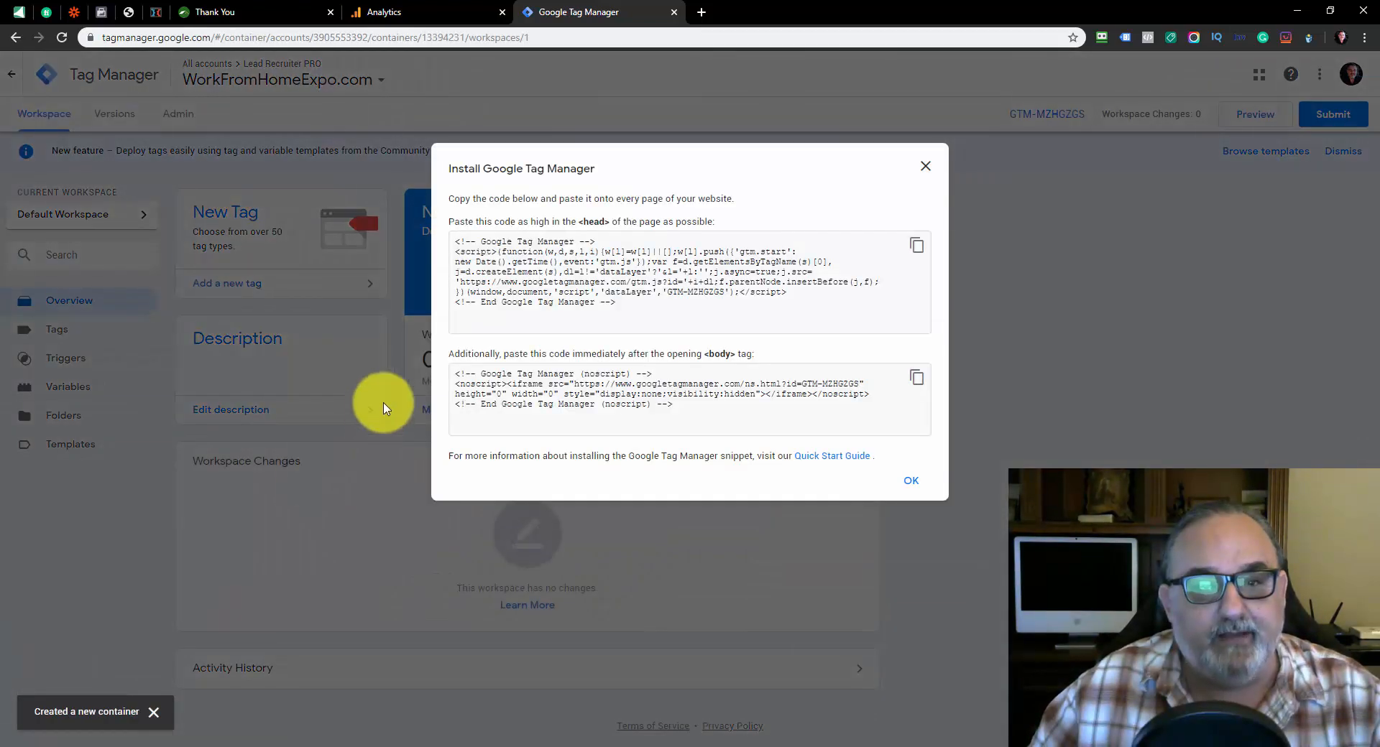
# Copy the Tag Manager head snippet and paste it into the ClickFunnels funnel's head tracking code
pyautogui.moveTo(506, 291); pyautogui.dragTo(456, 242)
pyautogui.moveTo(539, 307); pyautogui.dragTo(786, 307)
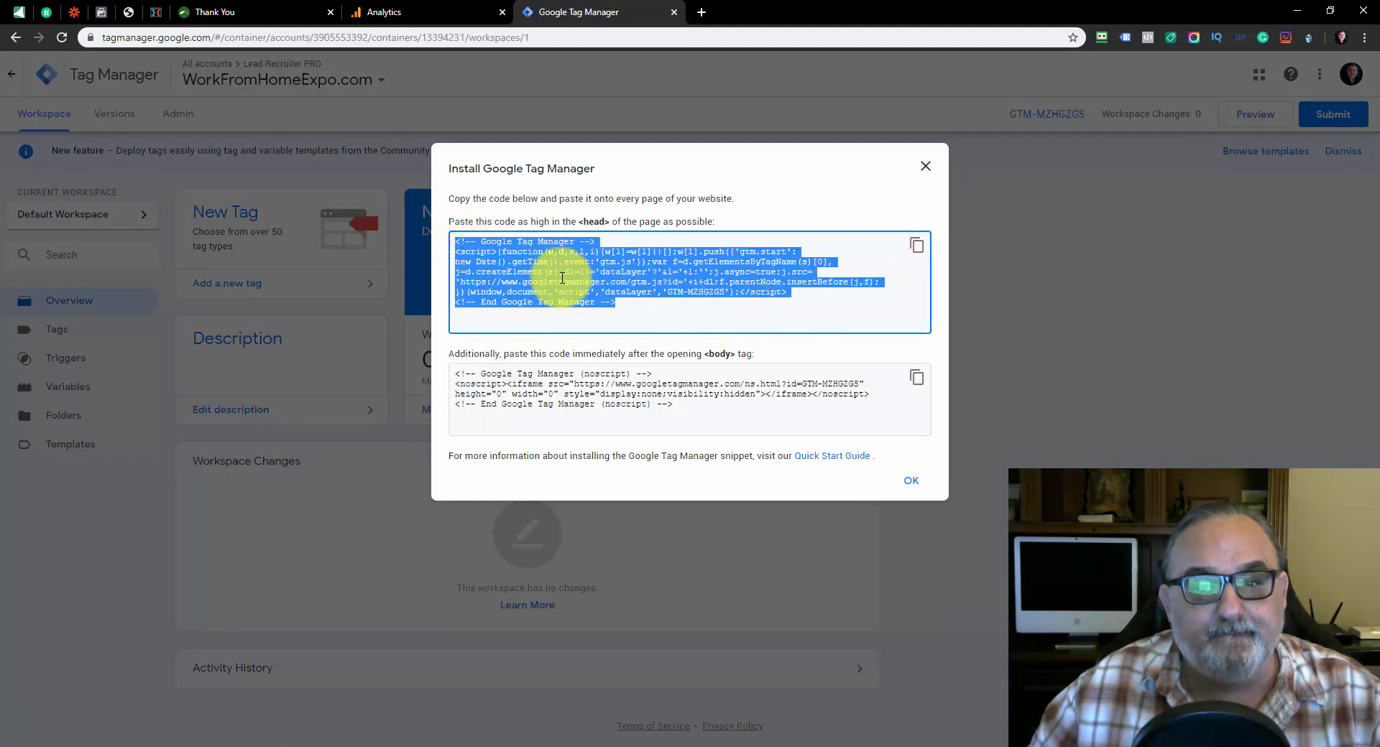
pyautogui.rightClick(560, 282)
pyautogui.click(589, 290)
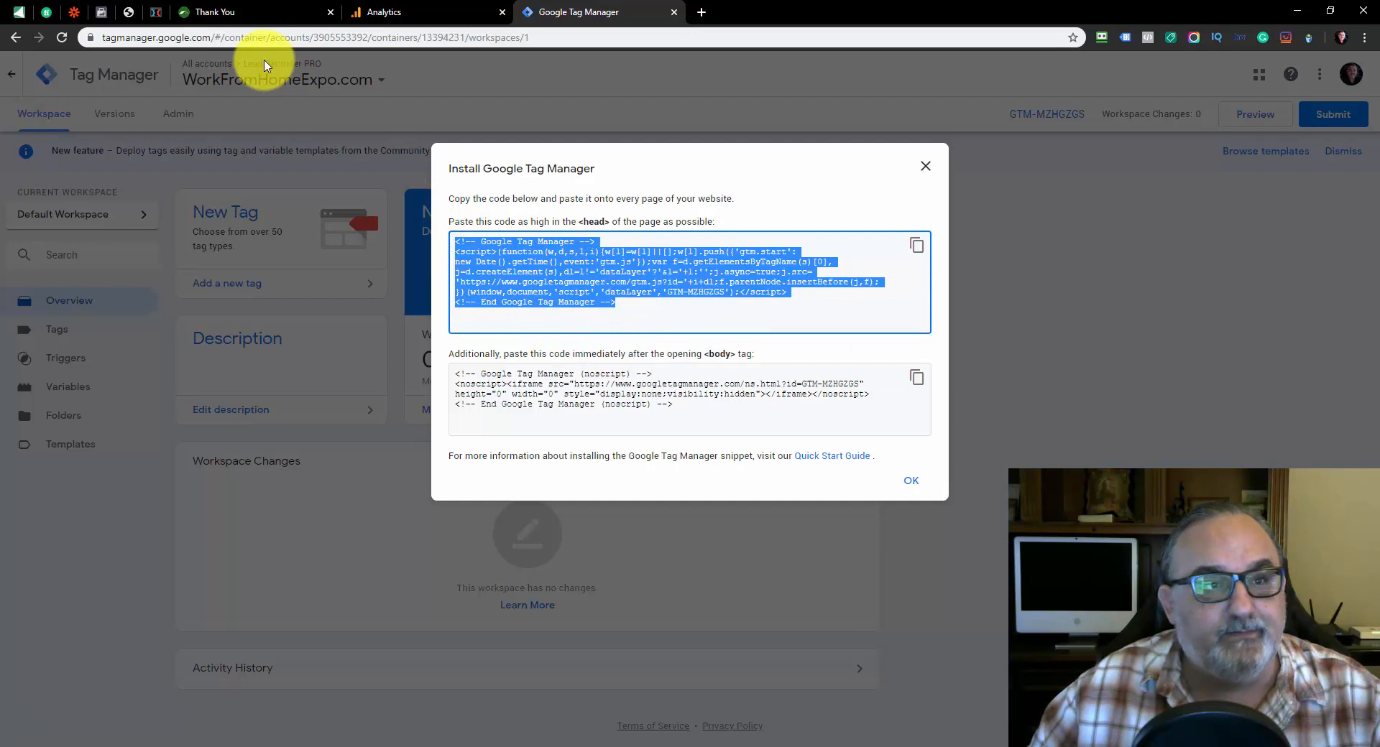
pyautogui.click(156, 12)
pyautogui.rightClick(511, 523)
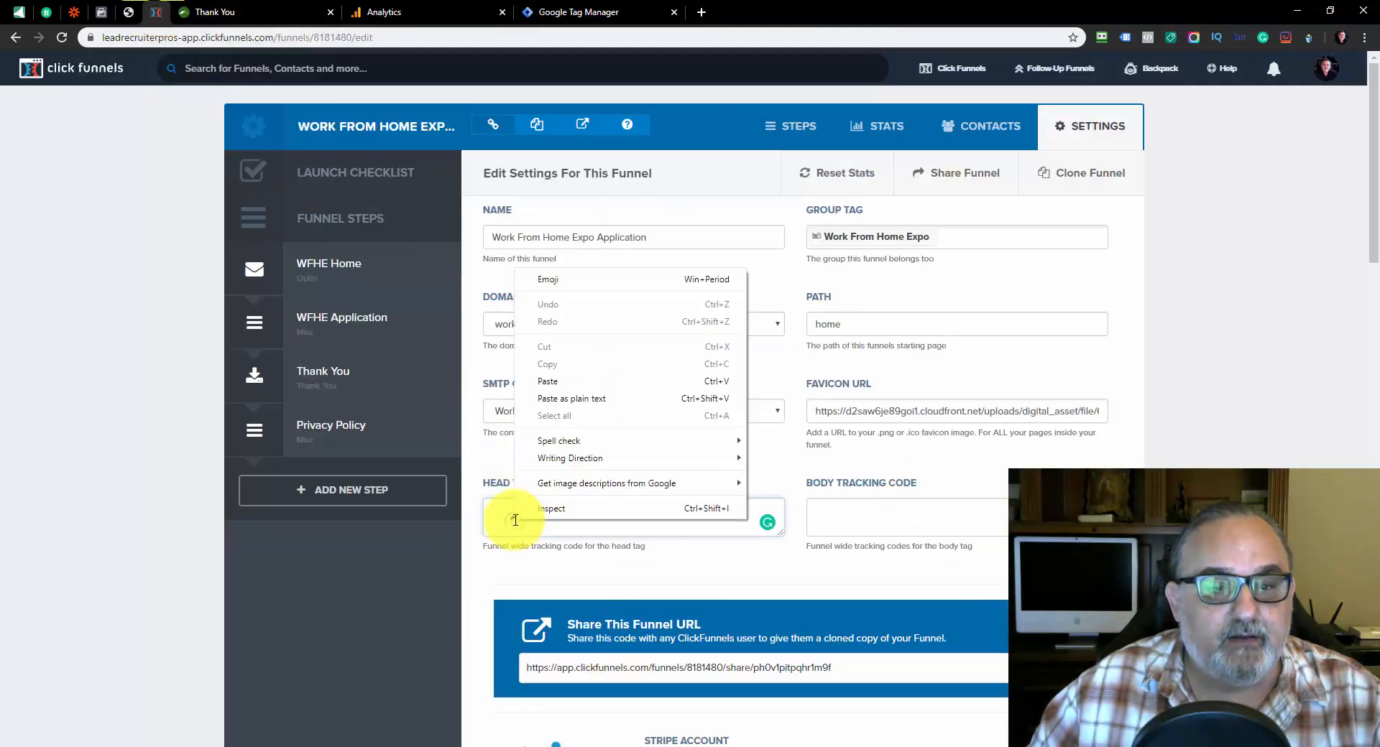
pyautogui.click(539, 390)
# Copy the Tag Manager noscript snippet and paste it into the ClickFunnels funnel's body tracking code
pyautogui.scroll(-2, 661, 417)
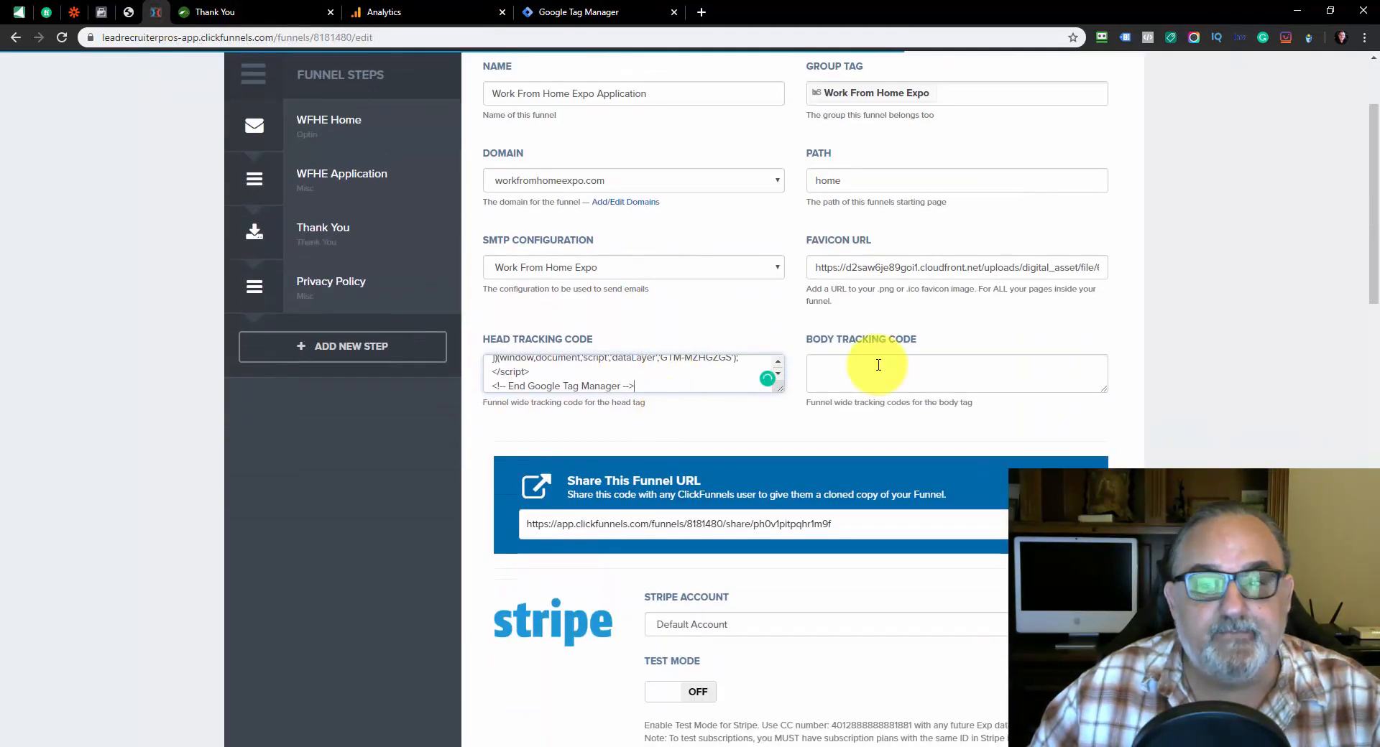
pyautogui.click(579, 12)
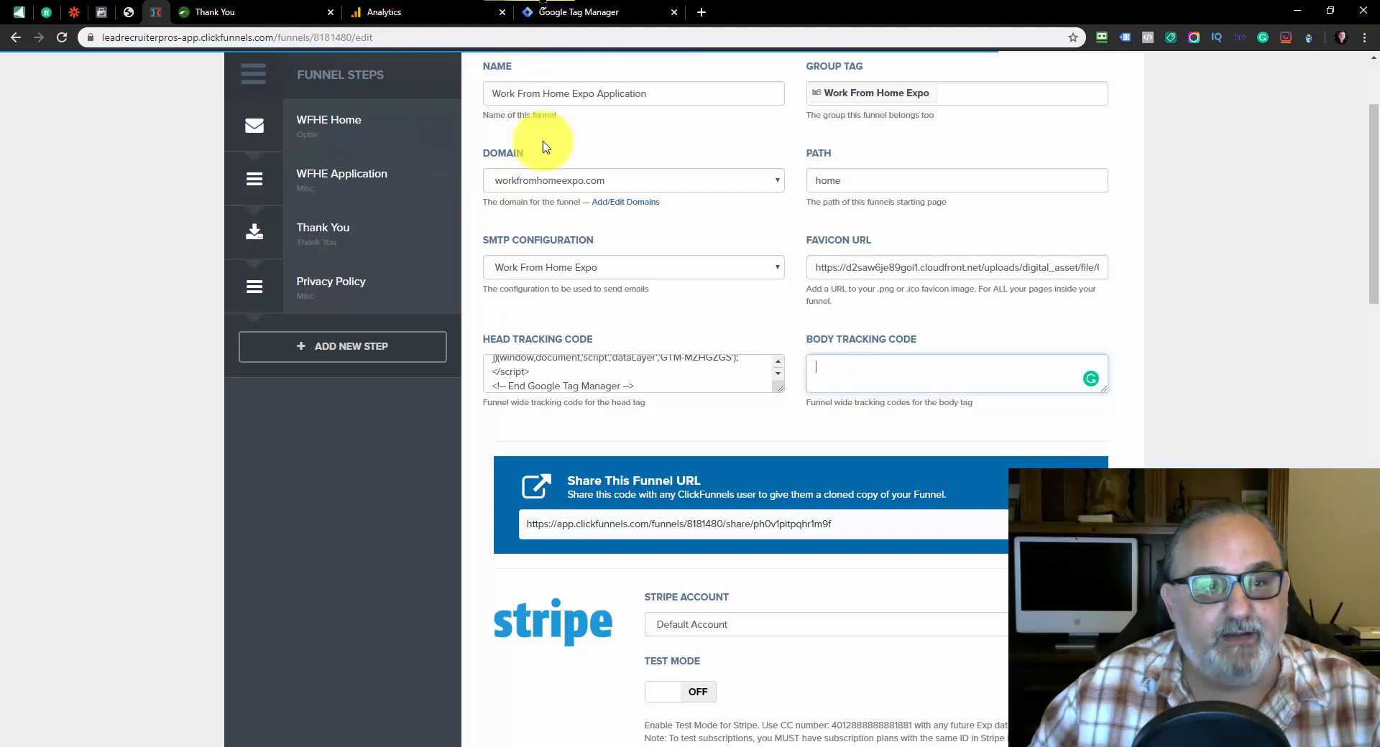
pyautogui.click(456, 380)
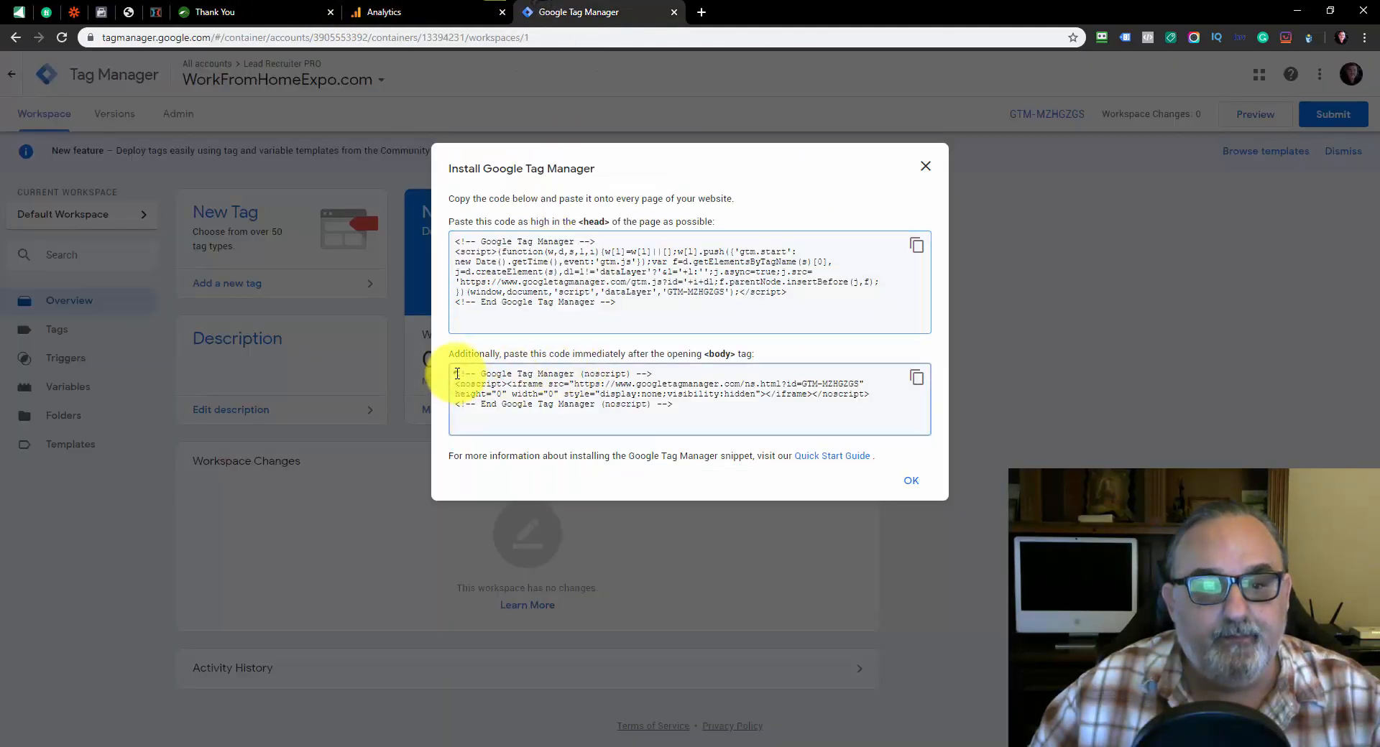
pyautogui.rightClick(673, 392)
pyautogui.click(691, 400)
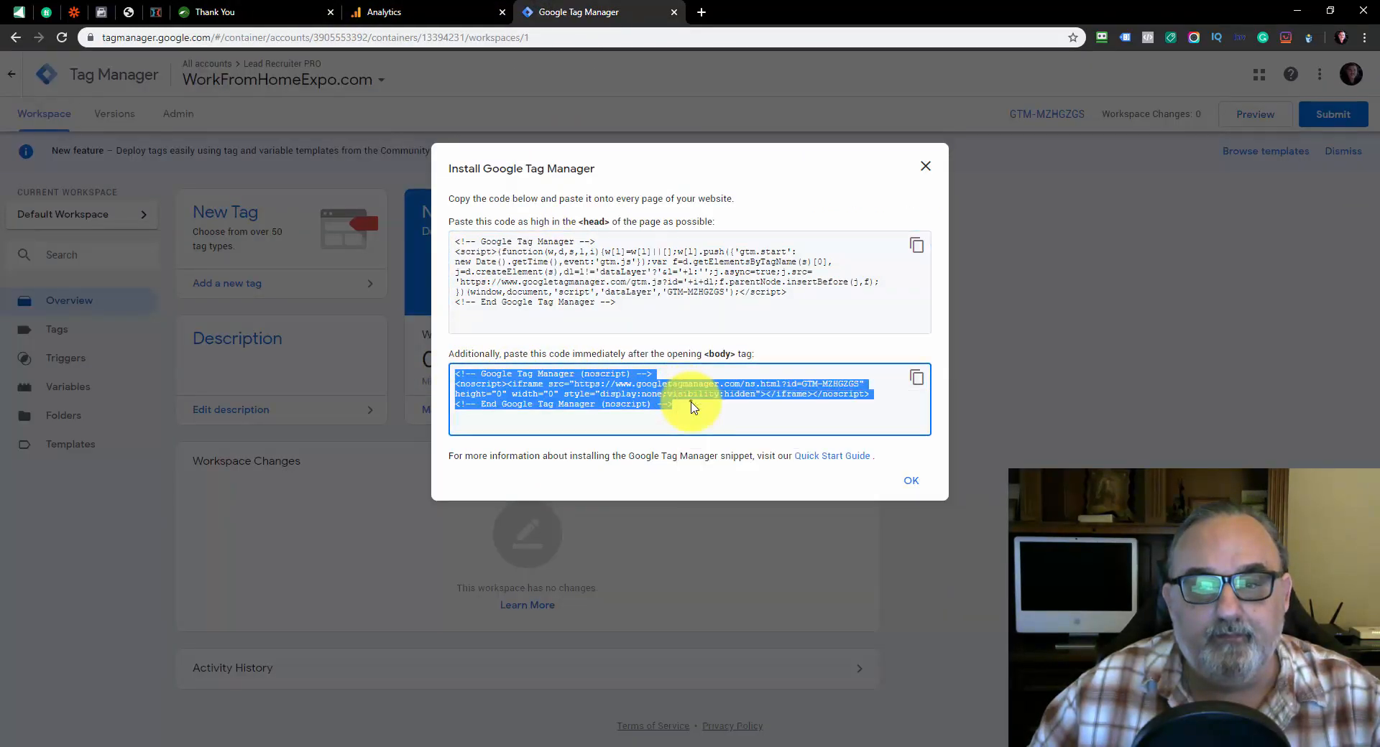
pyautogui.click(184, 12)
pyautogui.click(156, 12)
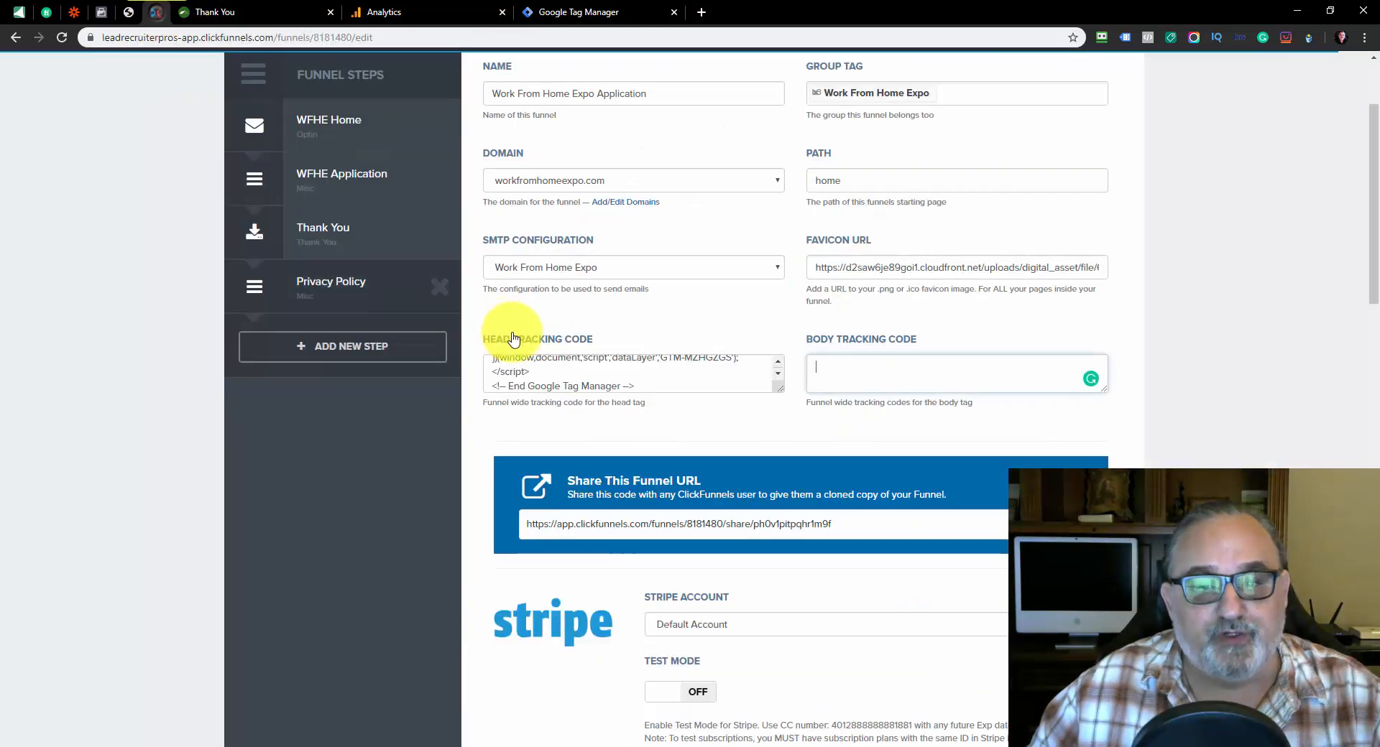
pyautogui.click(855, 383)
pyautogui.rightClick(841, 368)
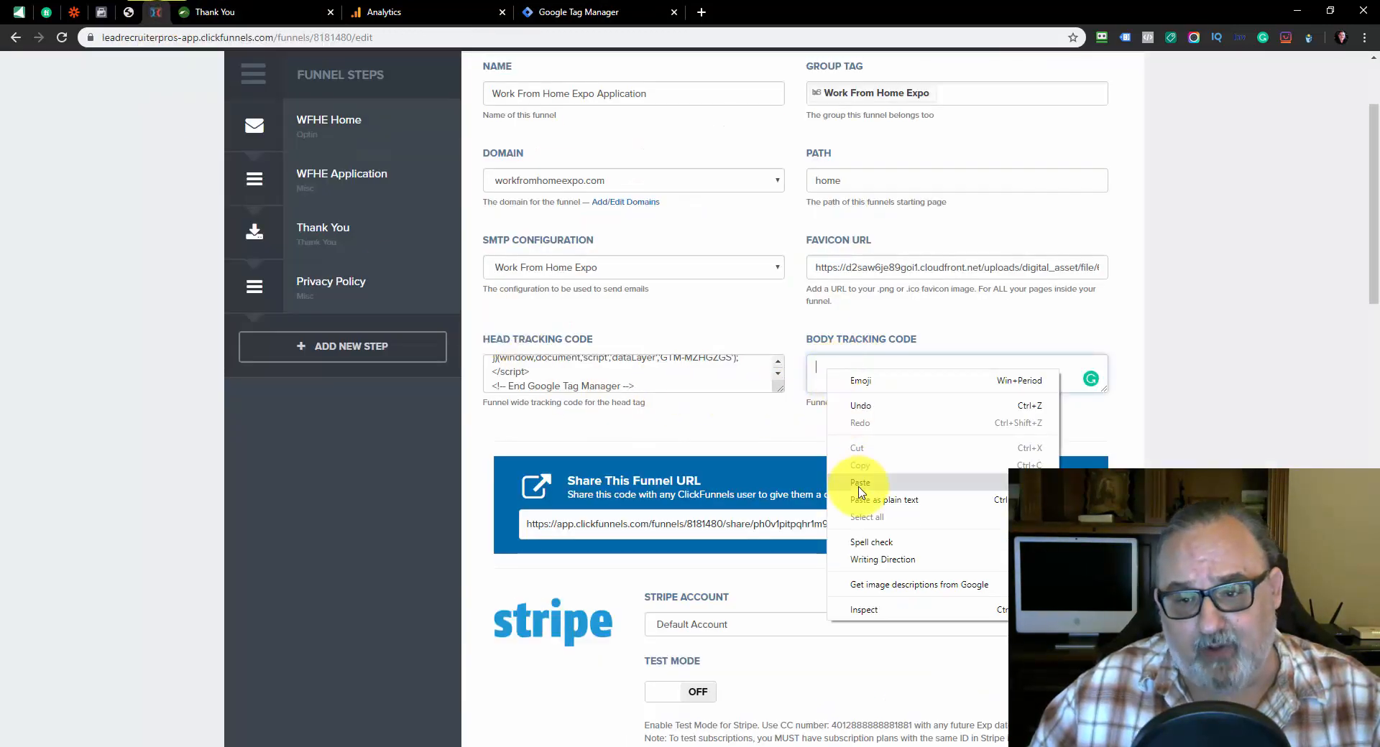
pyautogui.click(862, 483)
pyautogui.moveTo(1104, 395)
pyautogui.mouseDown()
pyautogui.moveTo(1120, 423)
pyautogui.moveTo(1112, 385)
pyautogui.mouseUp()
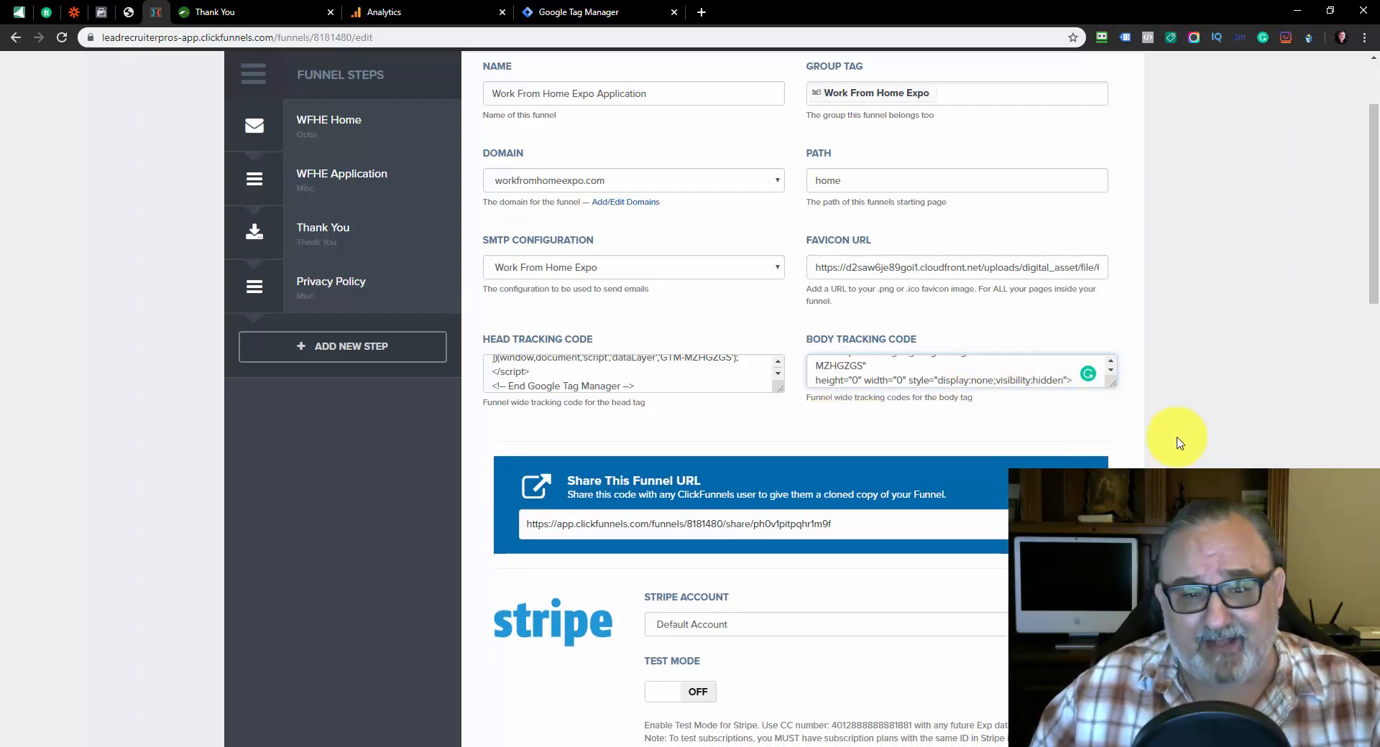
# Save the funnel settings and reopen them to check the head and body tracking codes
pyautogui.scroll(-20, 1178, 442)
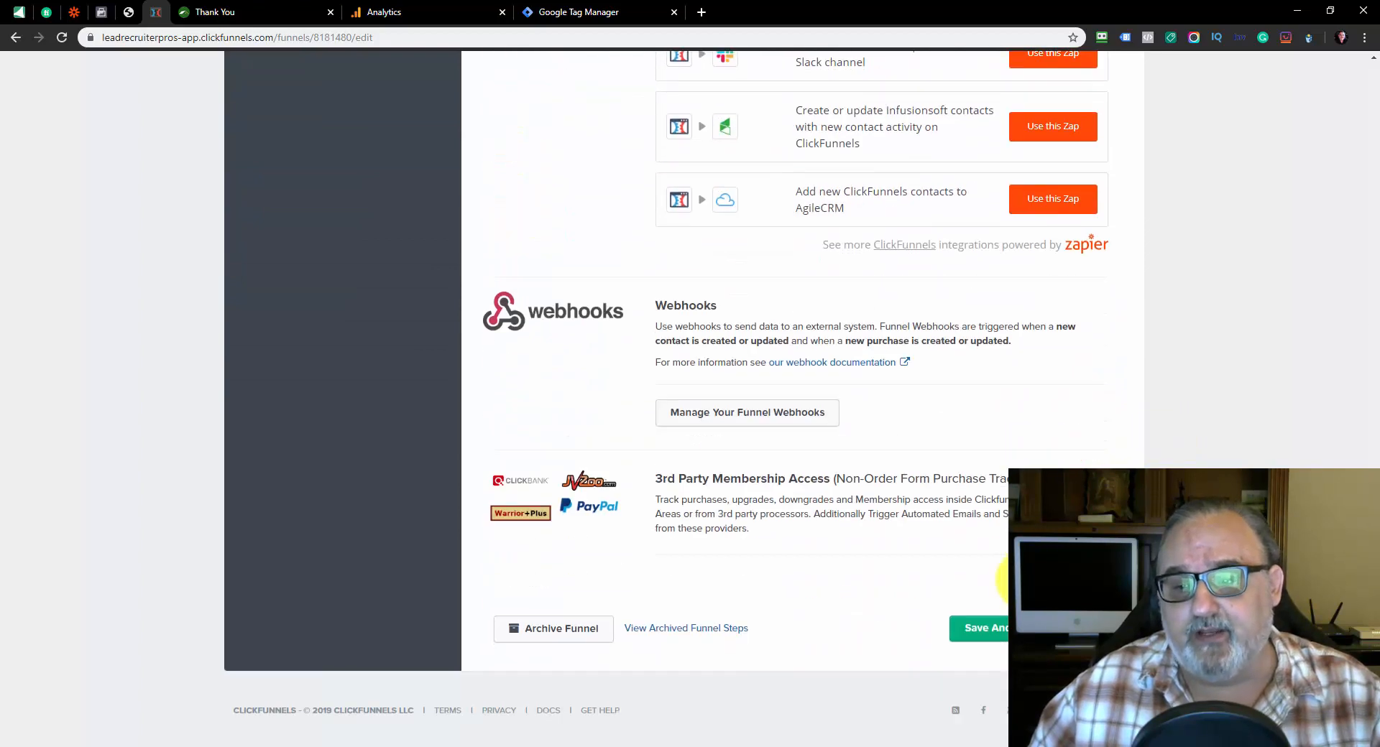
pyautogui.click(990, 630)
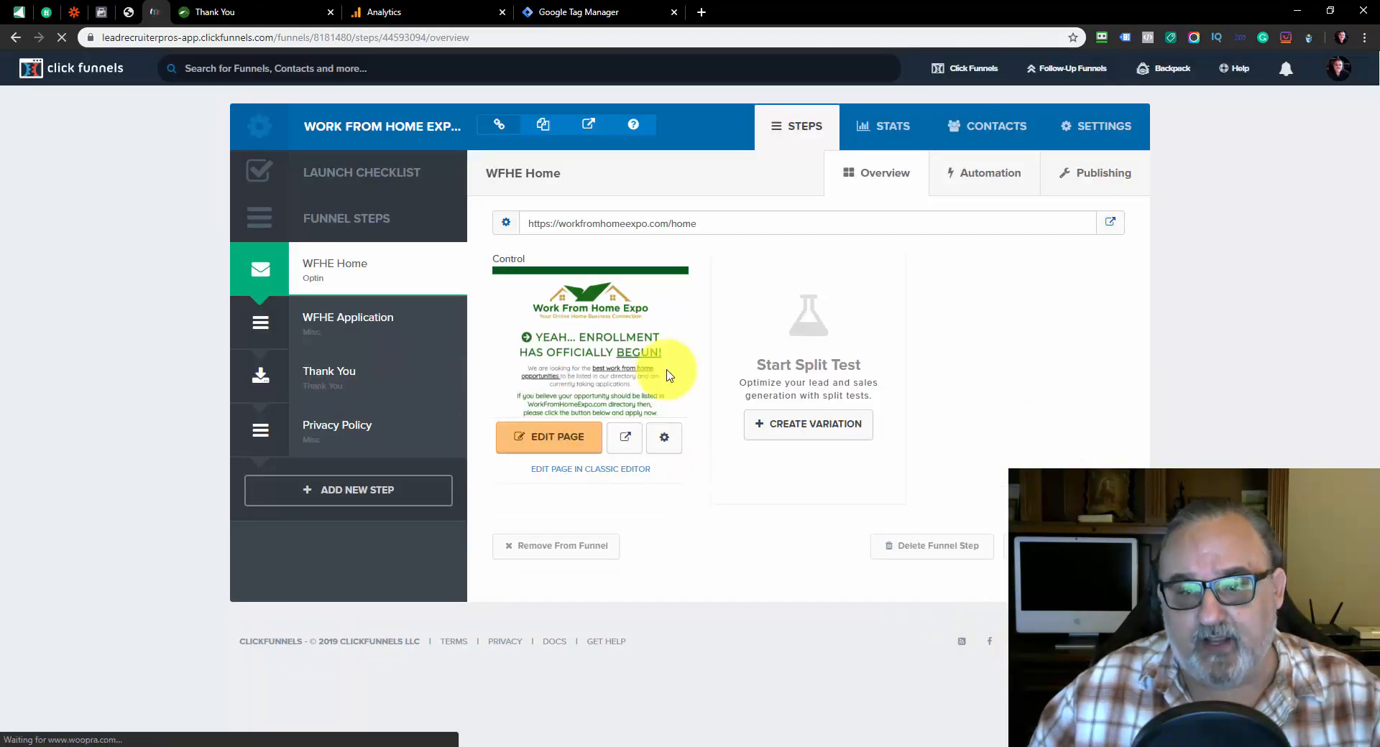
pyautogui.click(1103, 139)
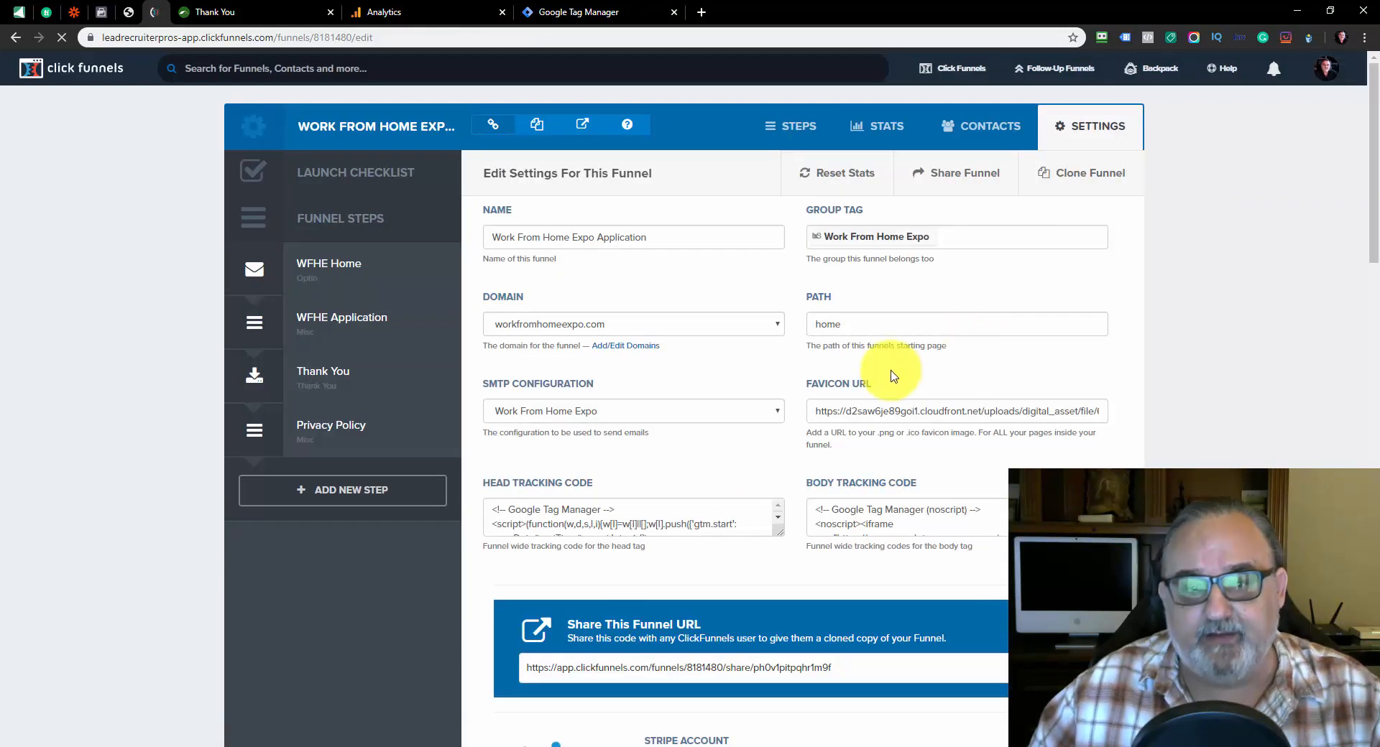
pyautogui.tripleClick(554, 480)
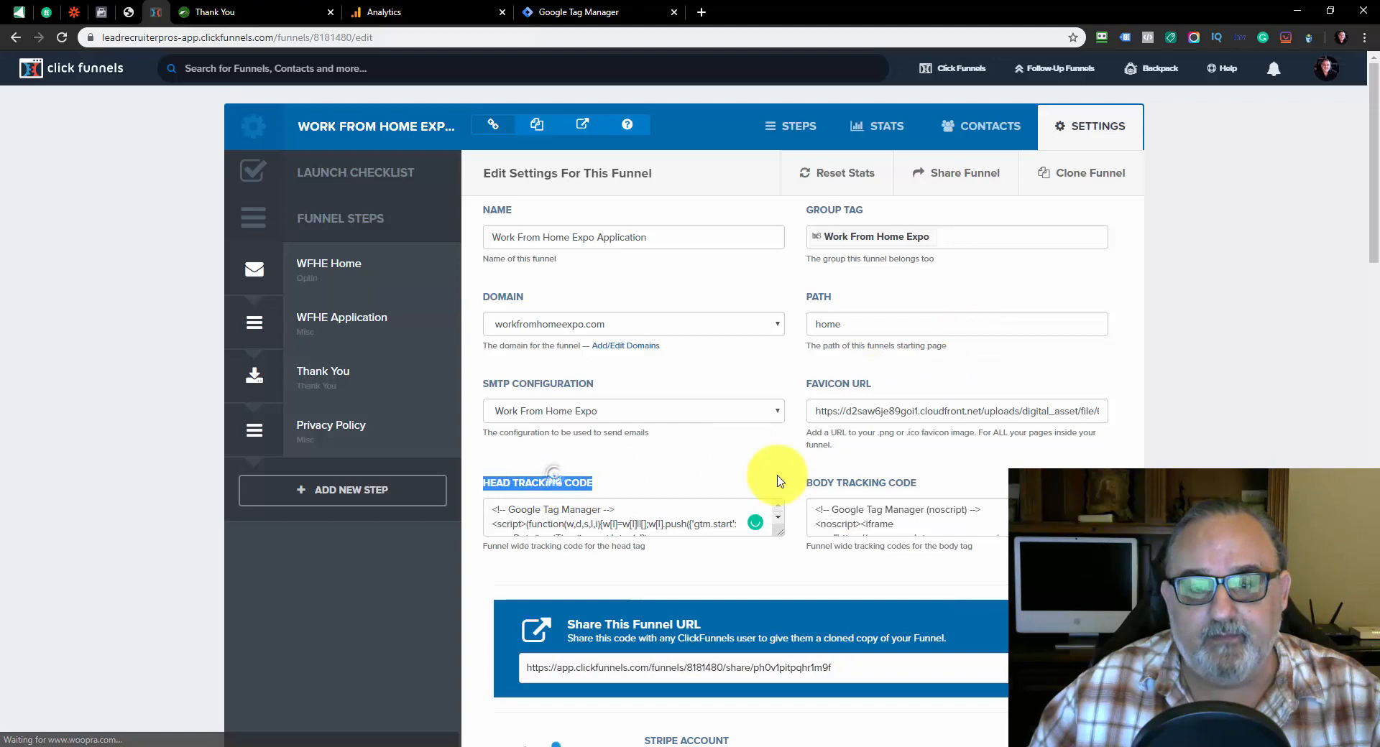
pyautogui.tripleClick(867, 481)
# Return to Tag Manager, dismiss the installation snippets and start a new tag of type Google Analytics: Universal Analytics
pyautogui.click(554, 9)
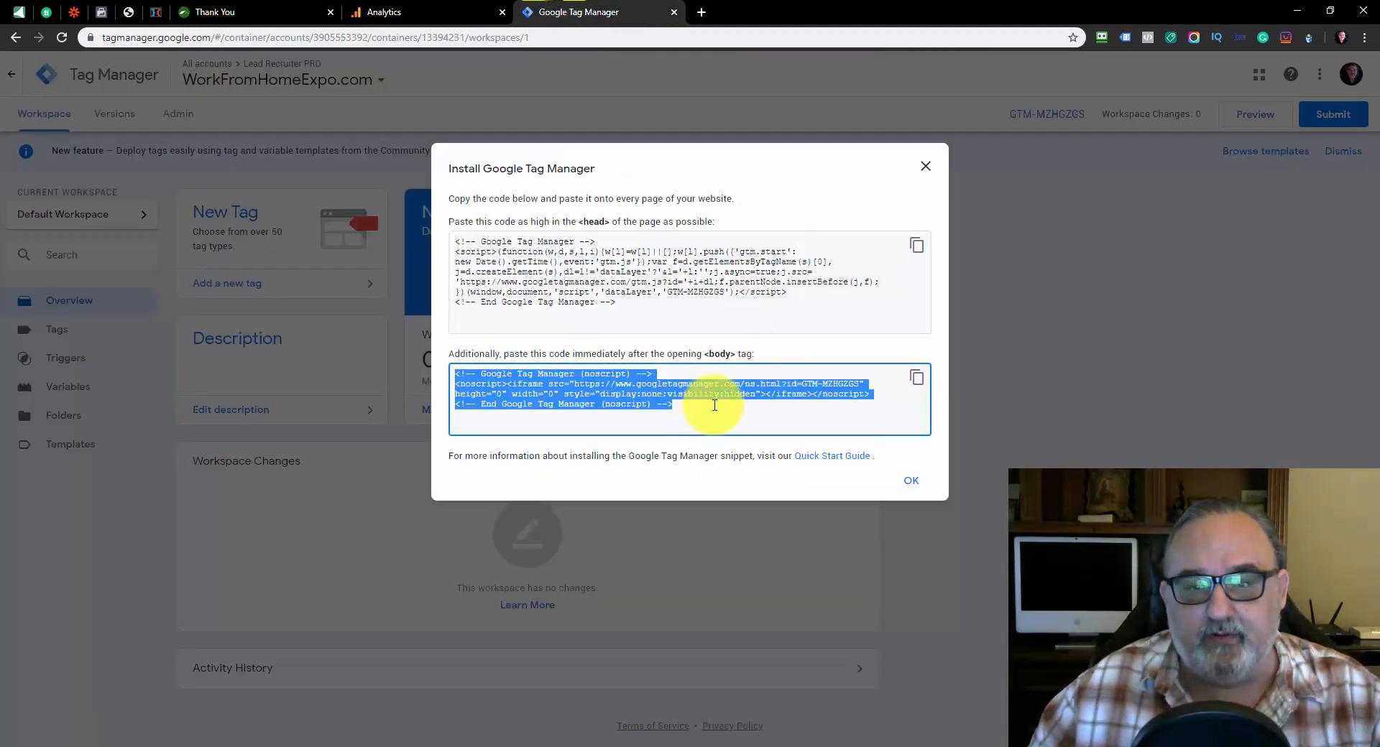
pyautogui.click(925, 165)
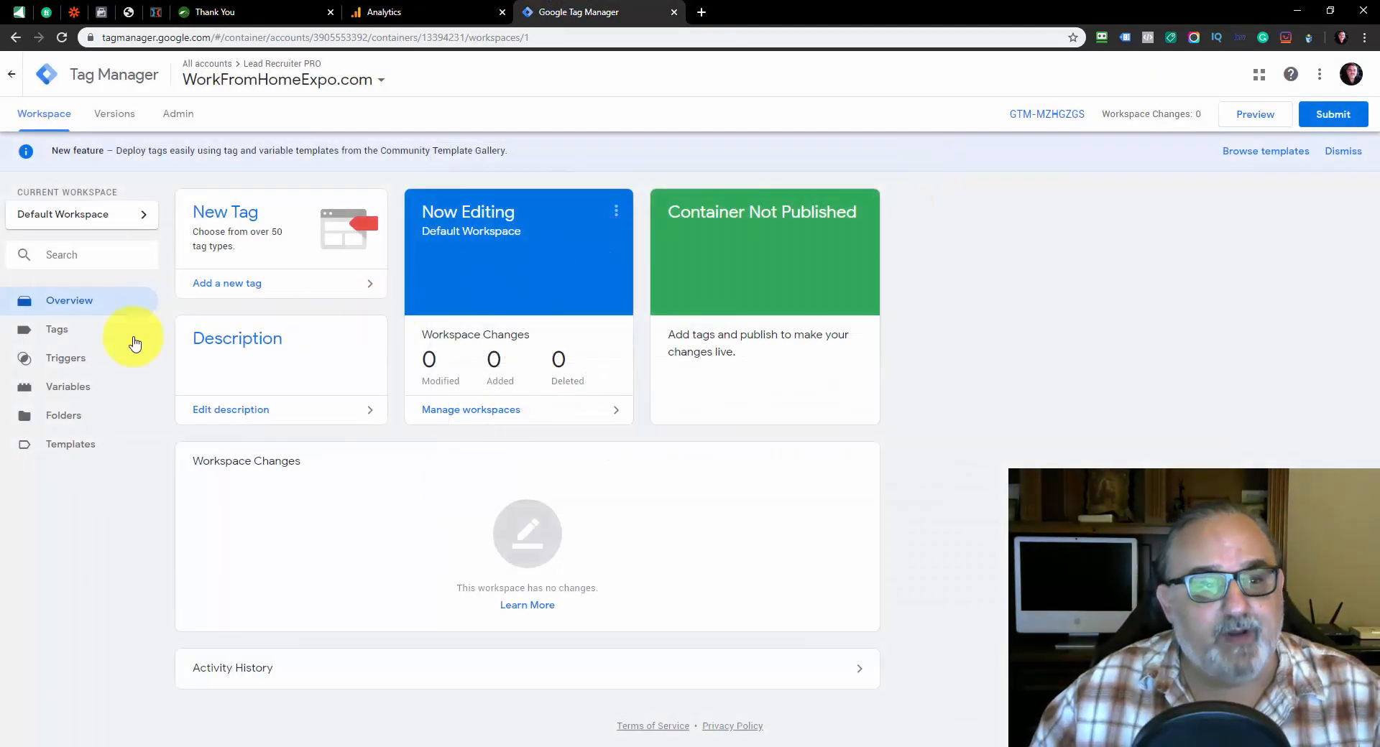
pyautogui.click(62, 332)
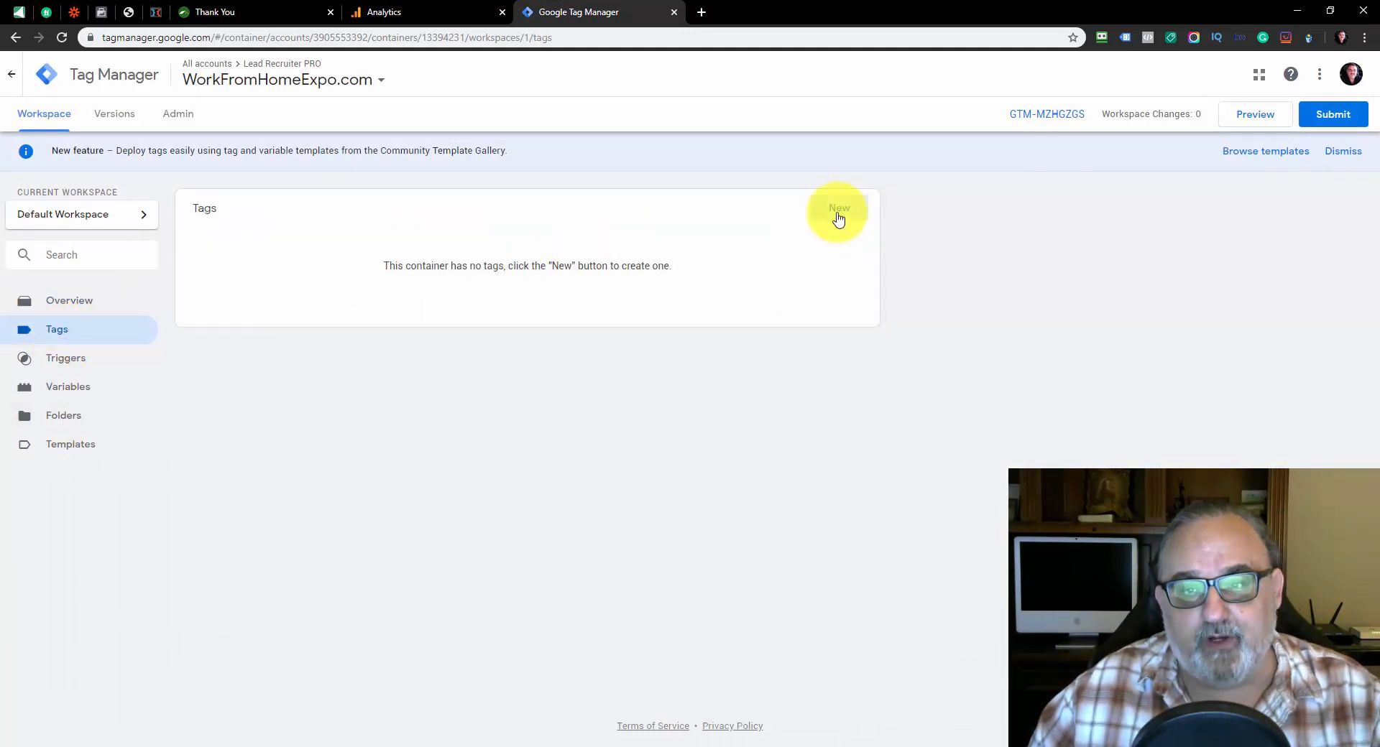
pyautogui.click(837, 210)
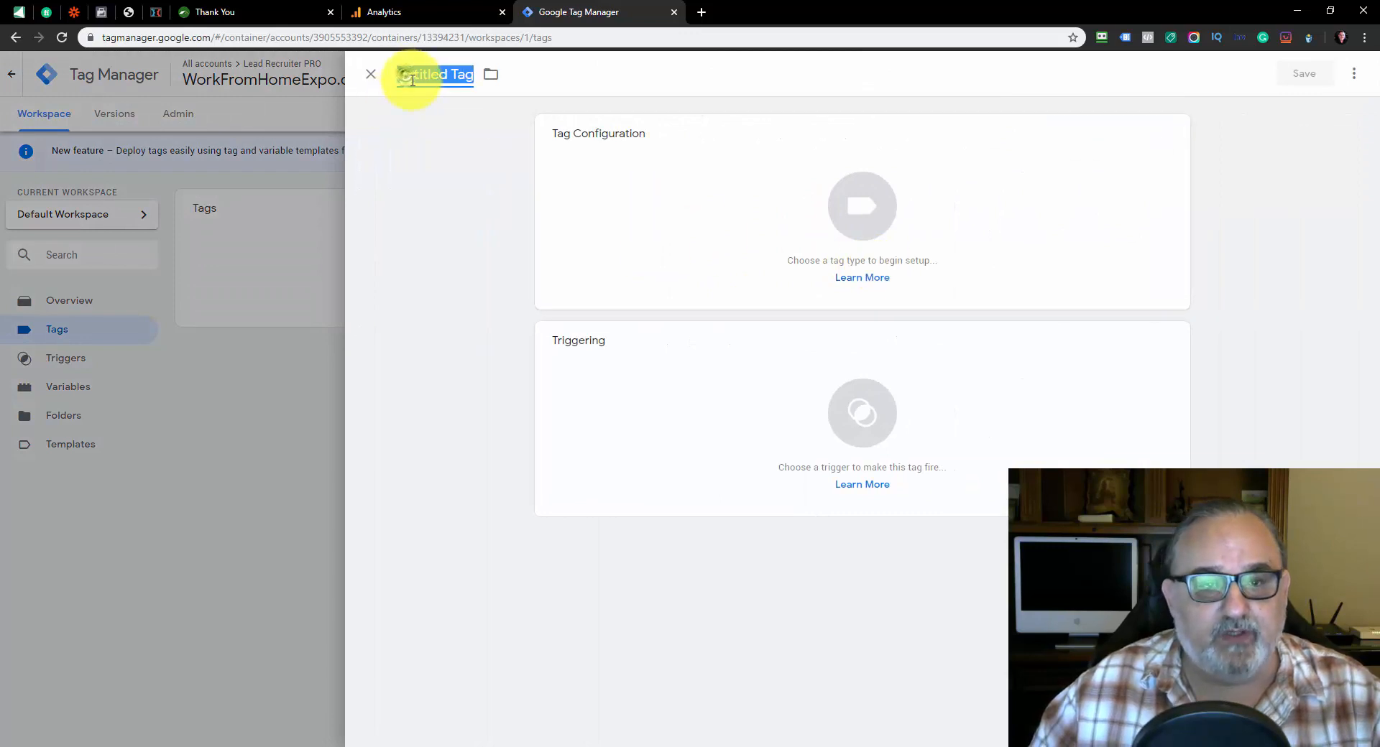
pyautogui.click(866, 213)
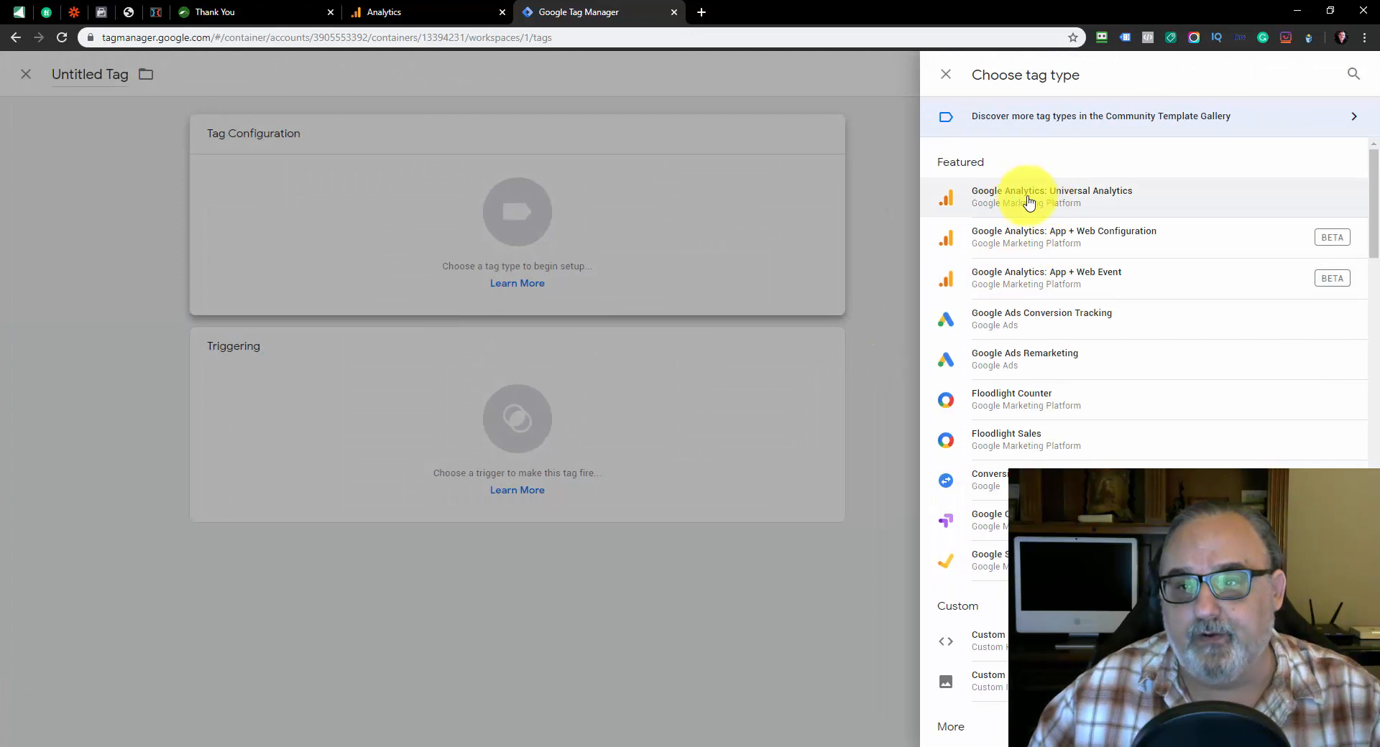
pyautogui.click(1088, 203)
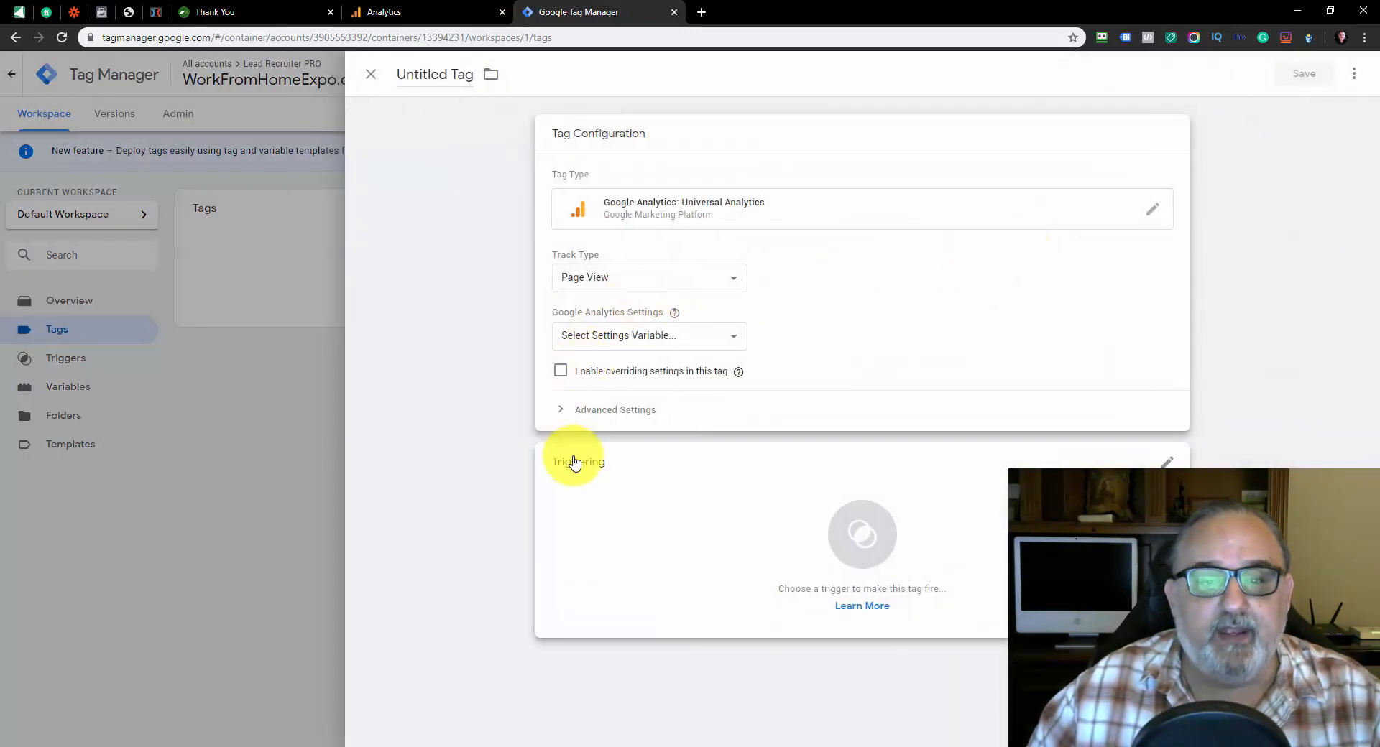
# Set the new tag to fire on the All Pages trigger
pyautogui.click(589, 483)
pyautogui.click(594, 487)
pyautogui.click(498, 138)
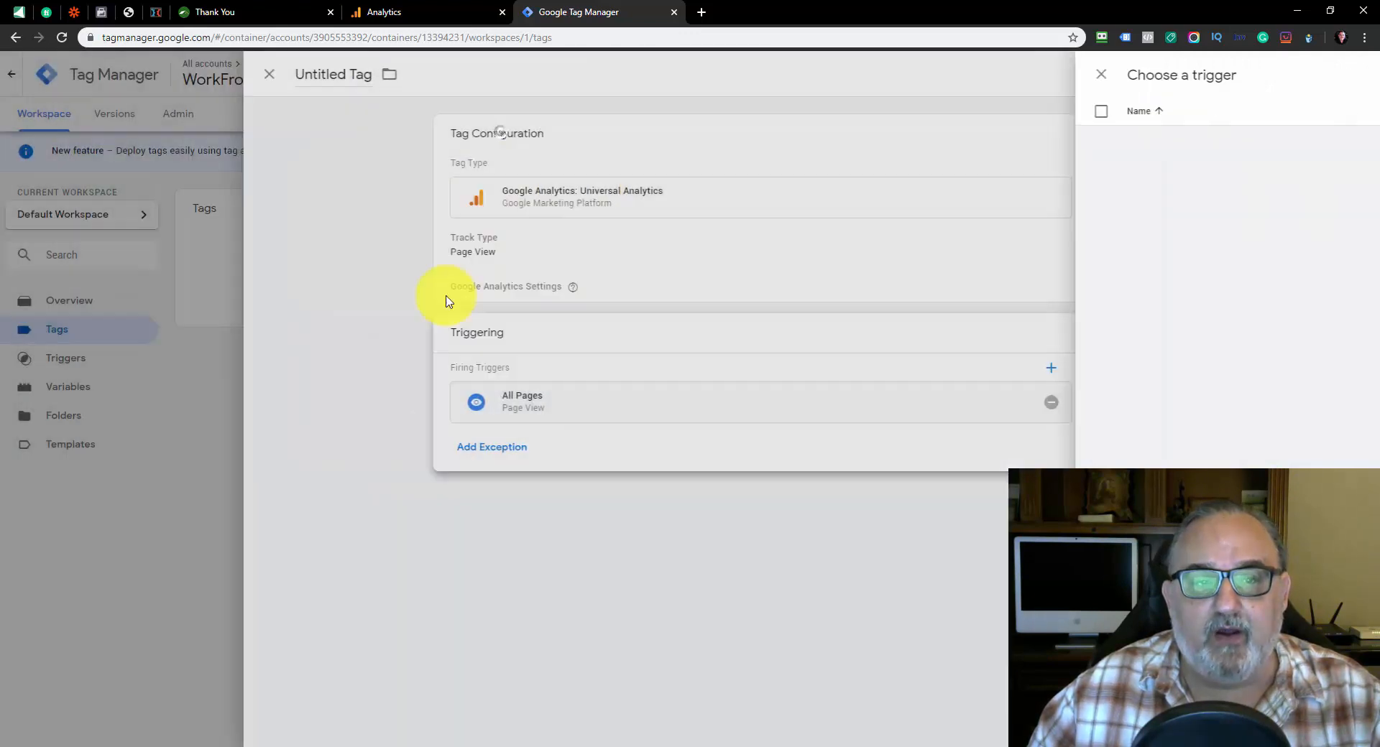
# Keep Page View as the track type and start a new Google Analytics settings variable for the tag
pyautogui.click(631, 284)
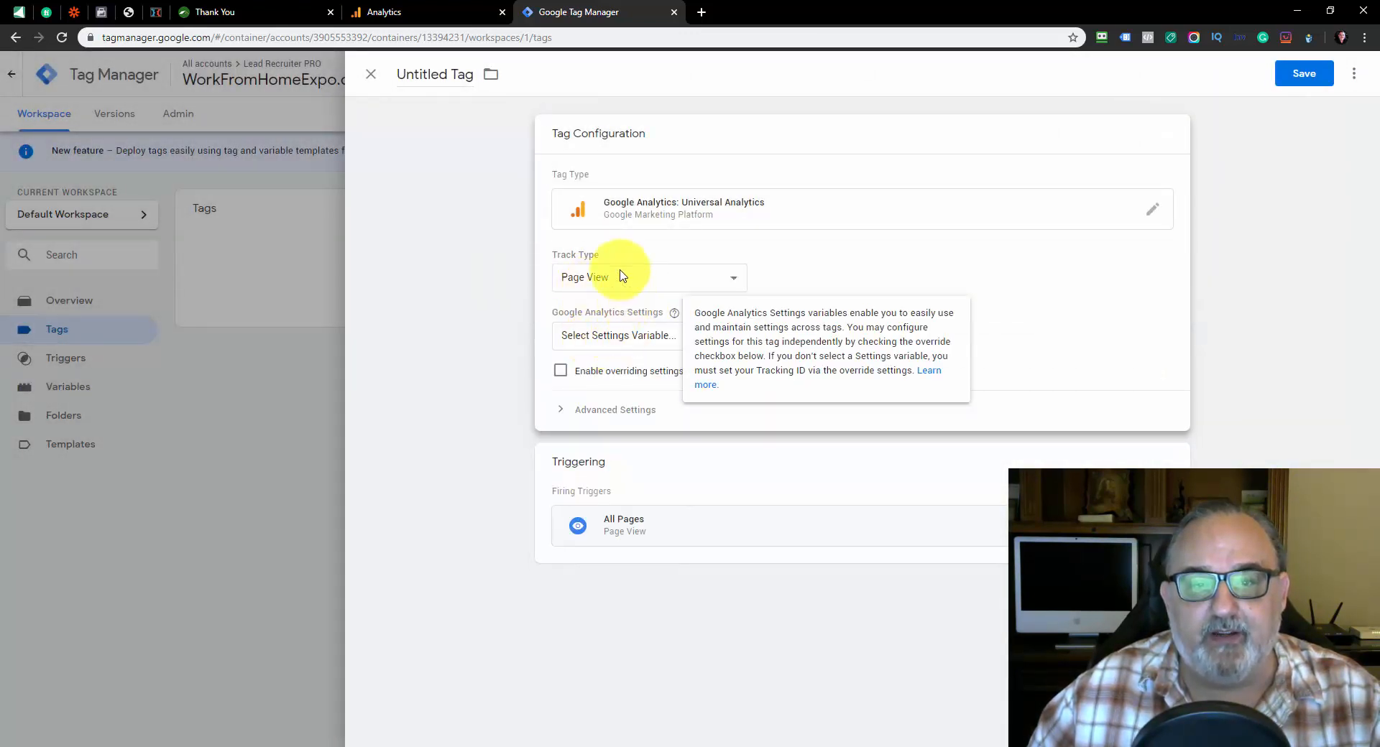
pyautogui.click(610, 279)
pyautogui.click(609, 300)
pyautogui.click(610, 341)
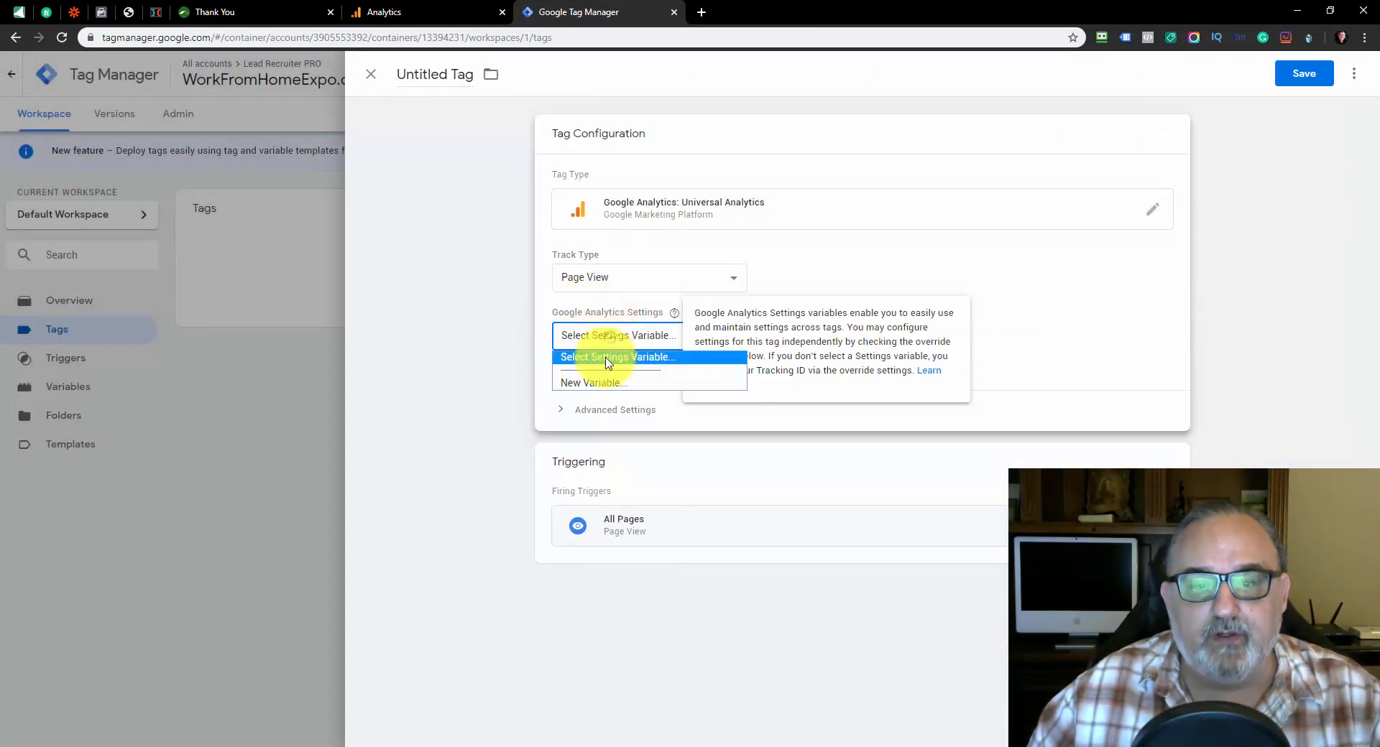
pyautogui.click(602, 383)
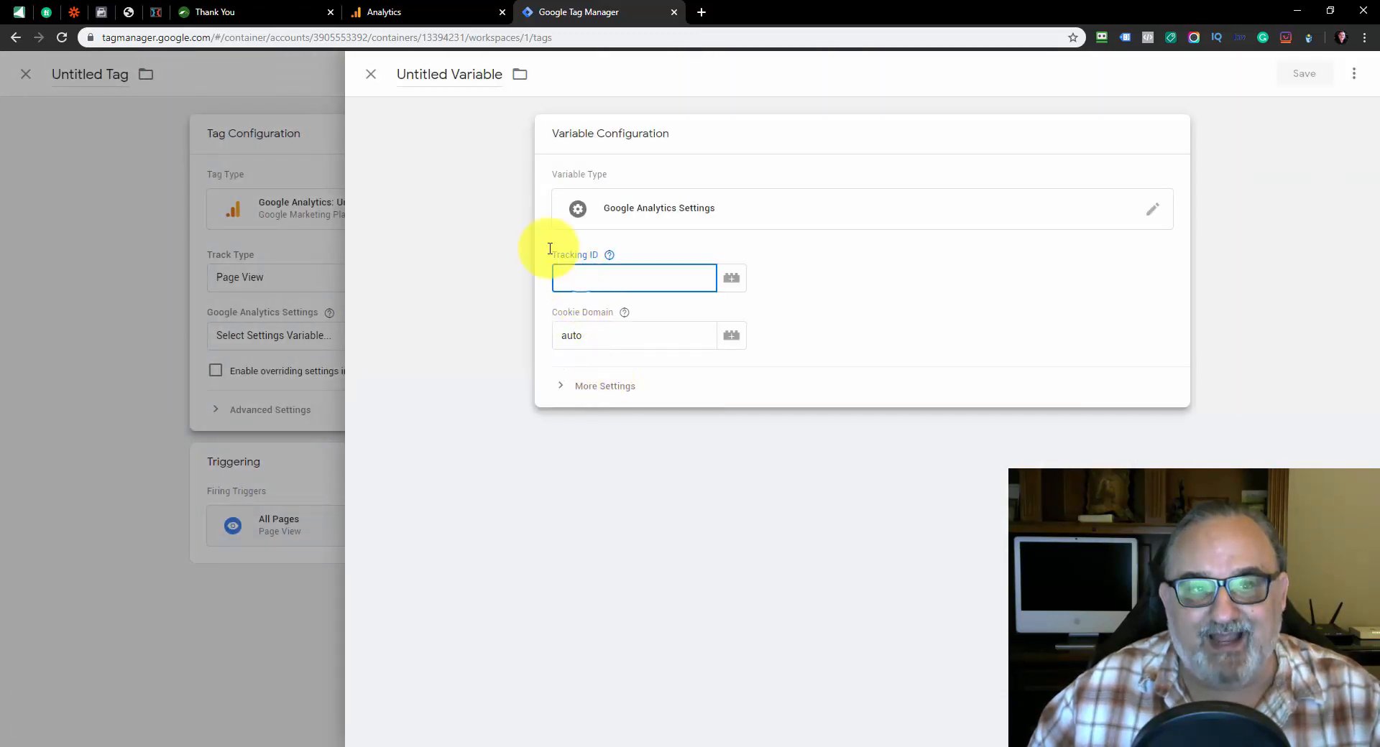
# Switch to Google Analytics, accept the data protection terms in the account settings and save the settings
pyautogui.click(374, 13)
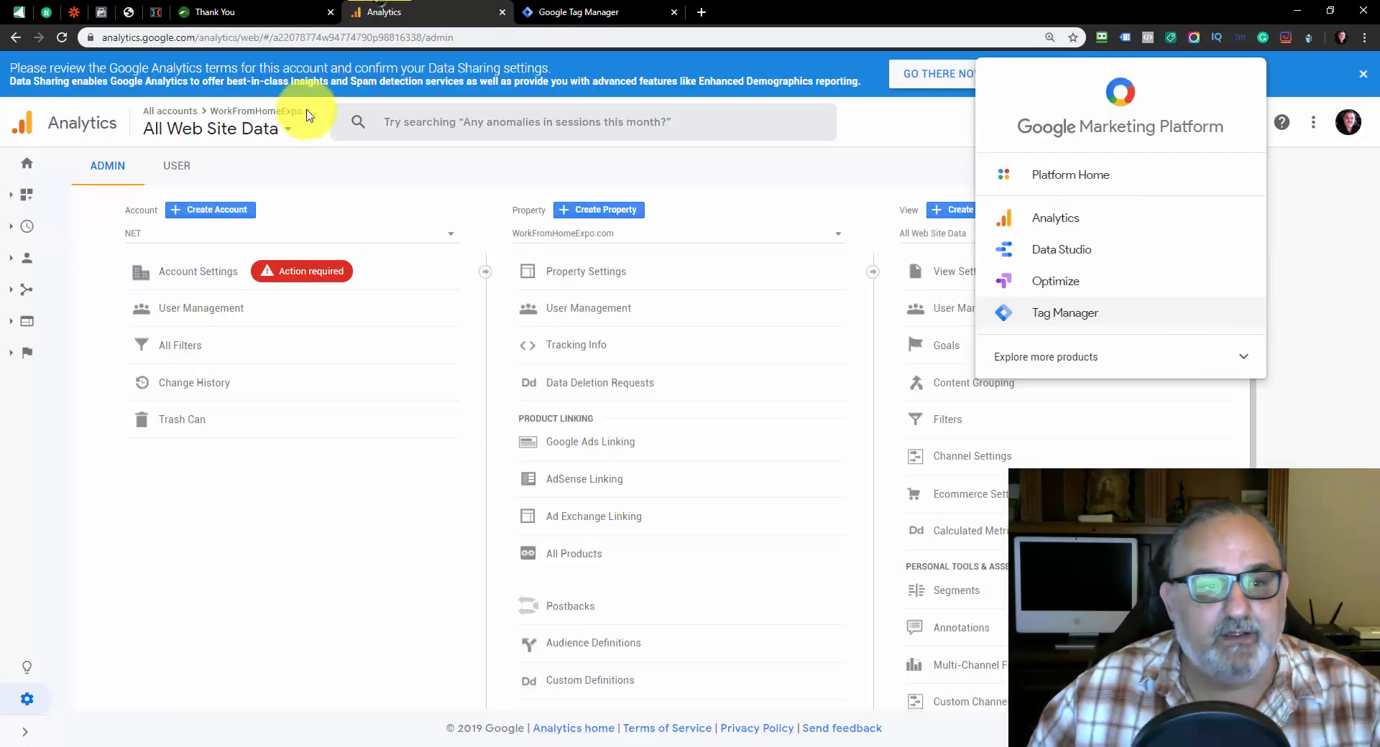
pyautogui.click(566, 352)
pyautogui.click(246, 271)
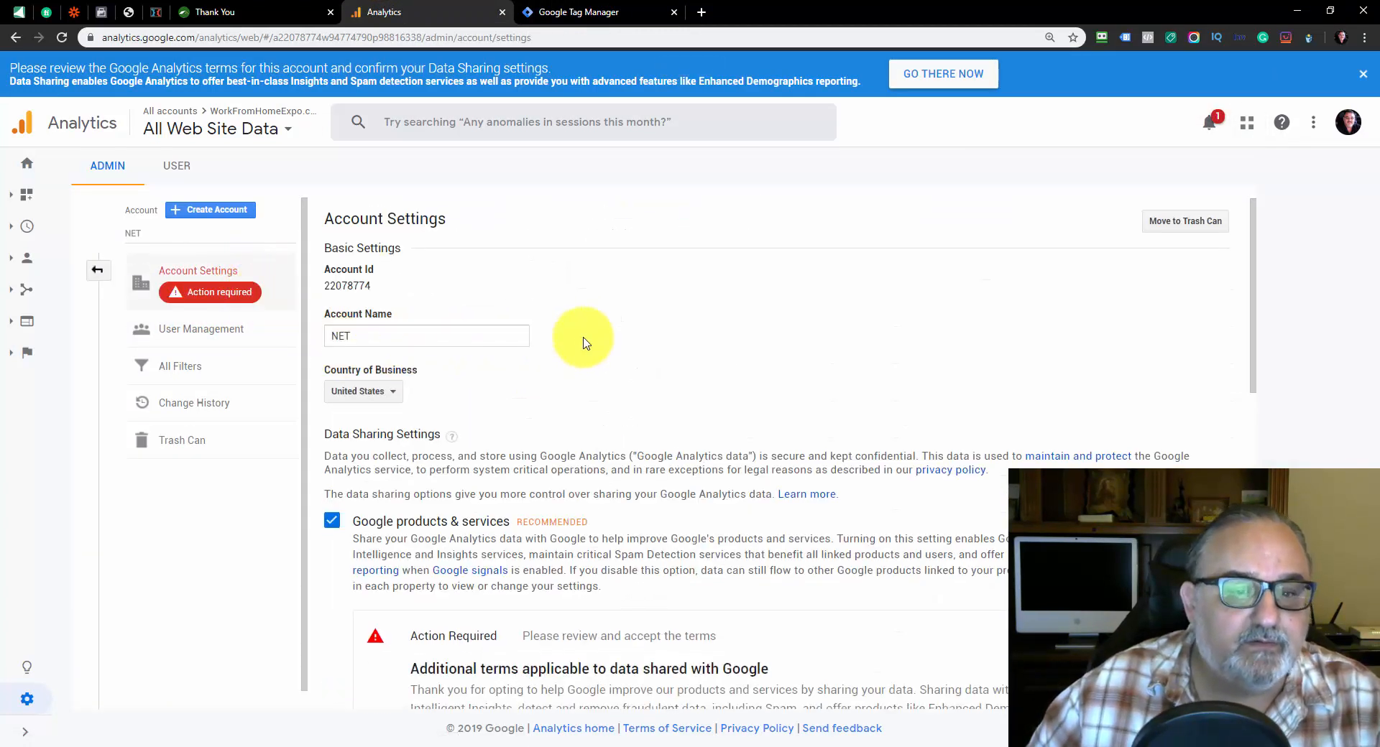
pyautogui.scroll(-5, 579, 338)
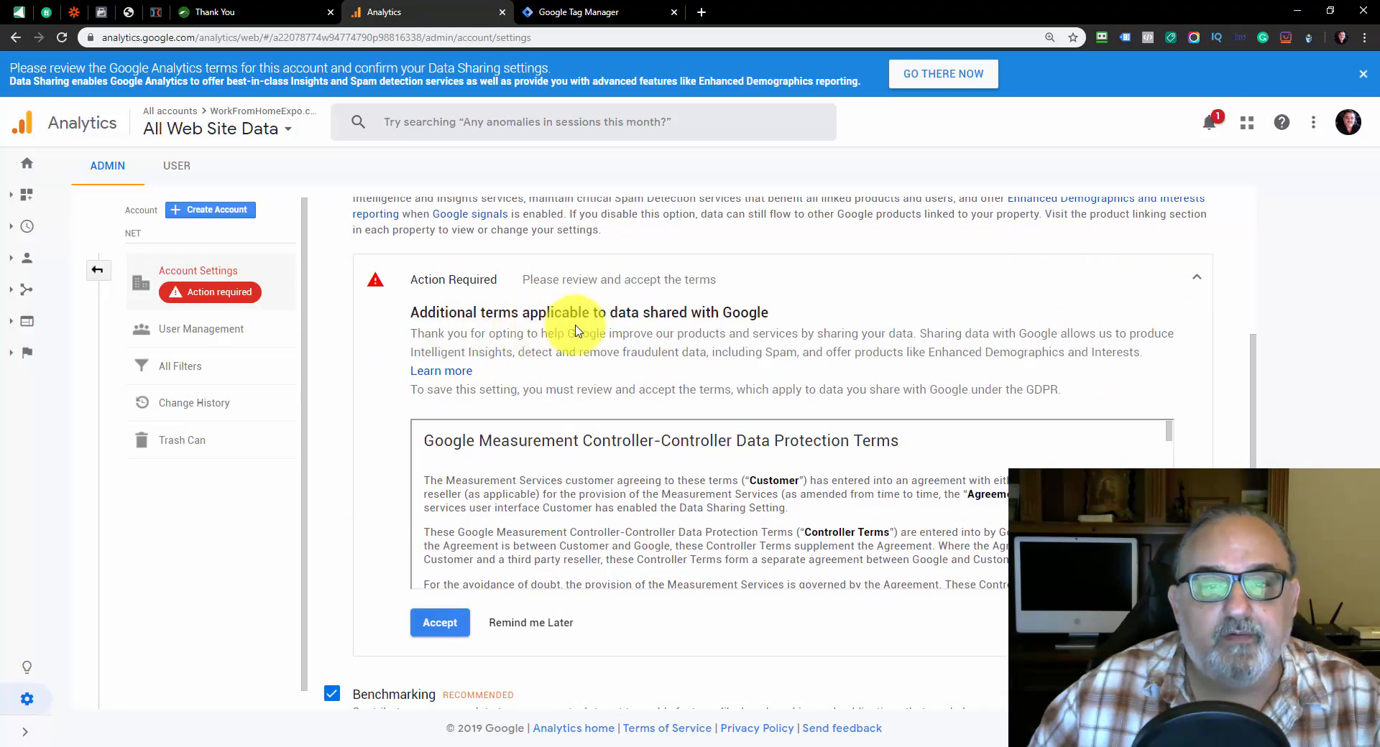
pyautogui.scroll(-2, 786, 330)
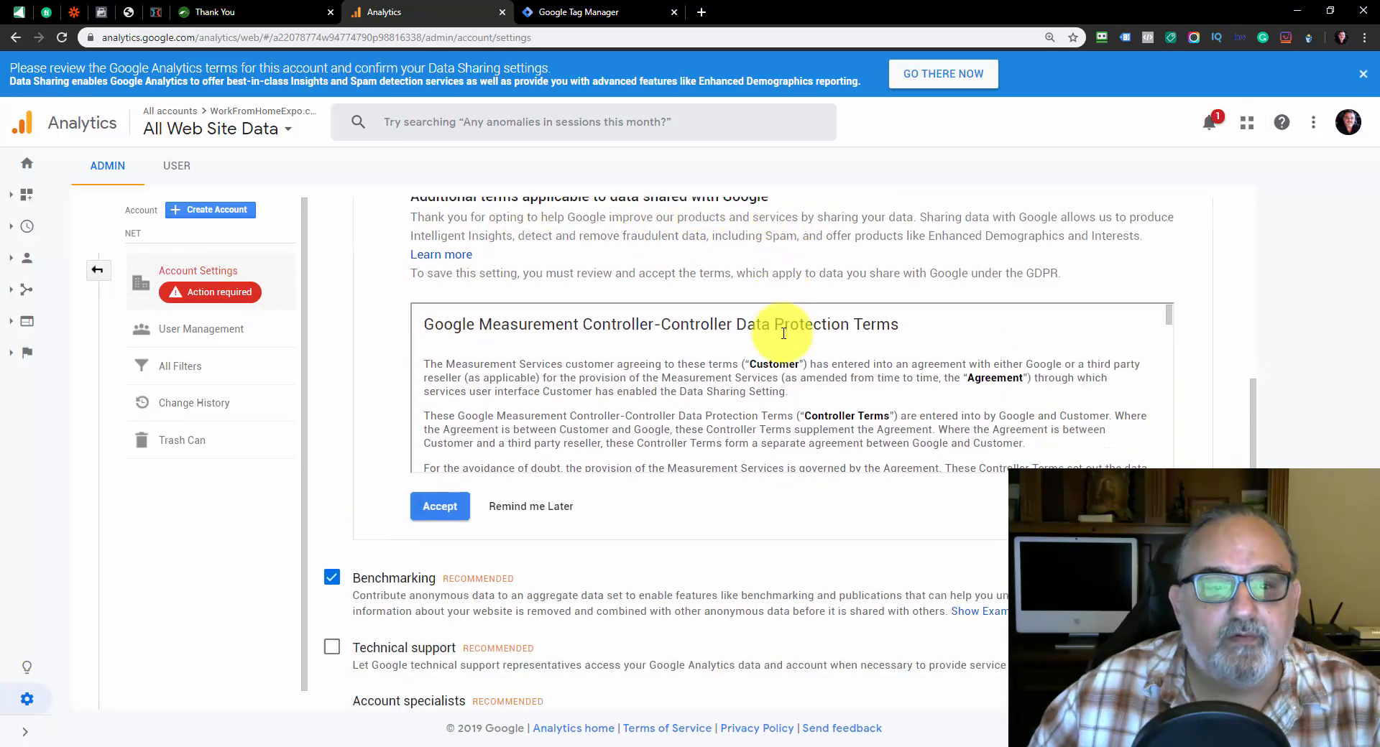
pyautogui.scroll(-4, 533, 400)
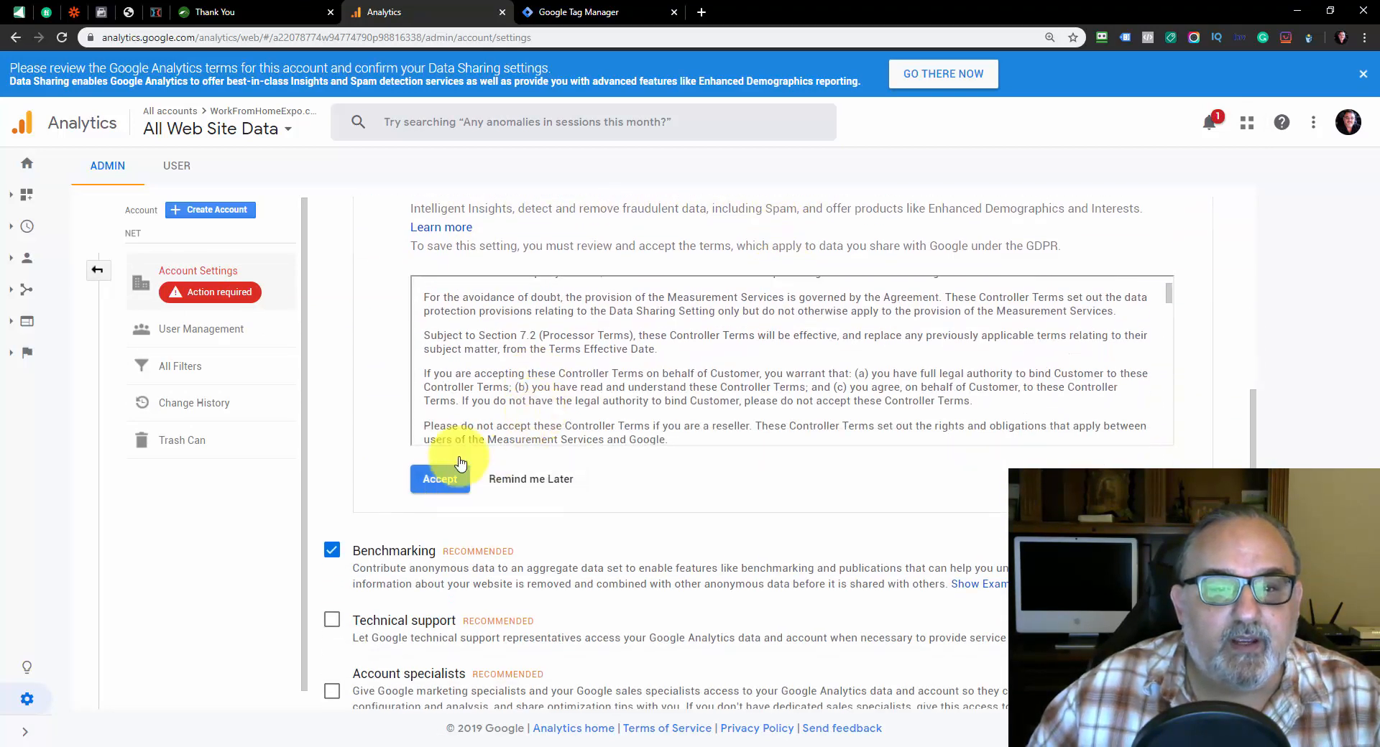
pyautogui.scroll(-5, 570, 393)
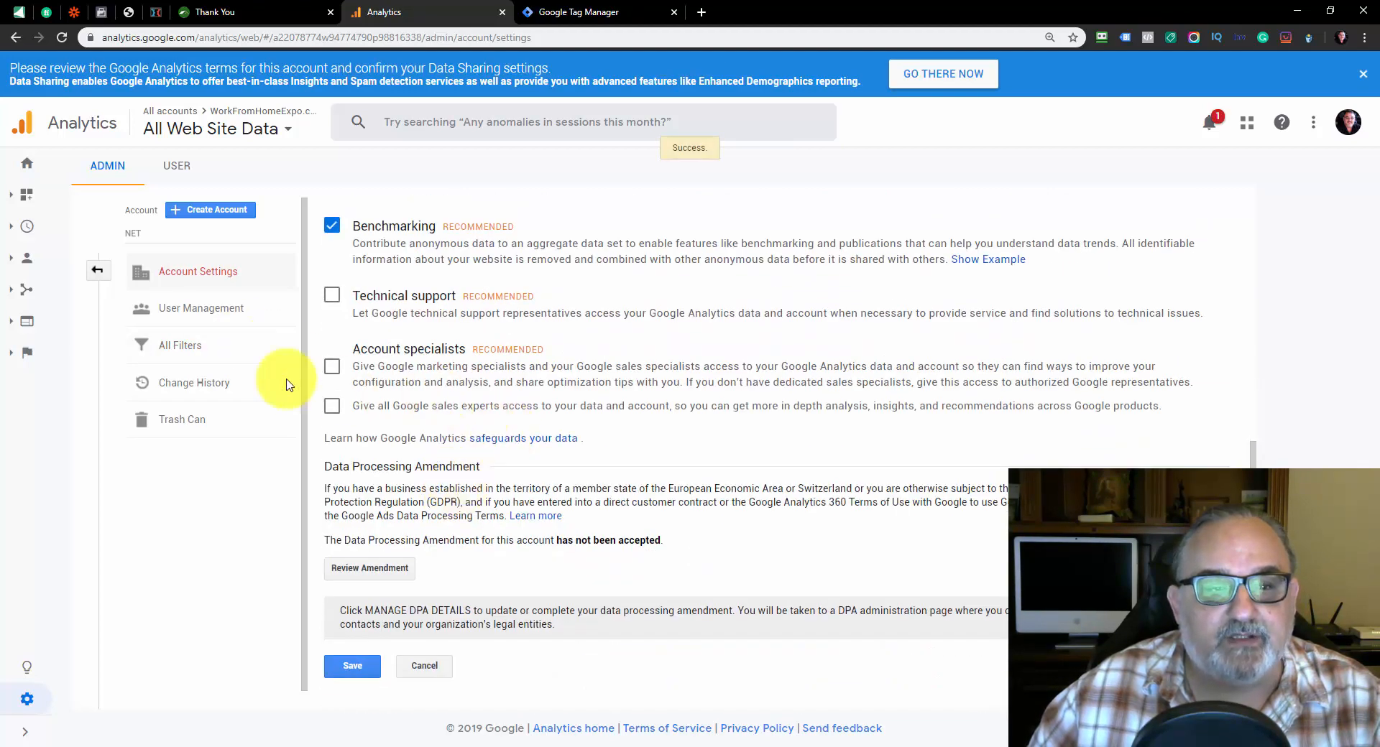
pyautogui.click(360, 668)
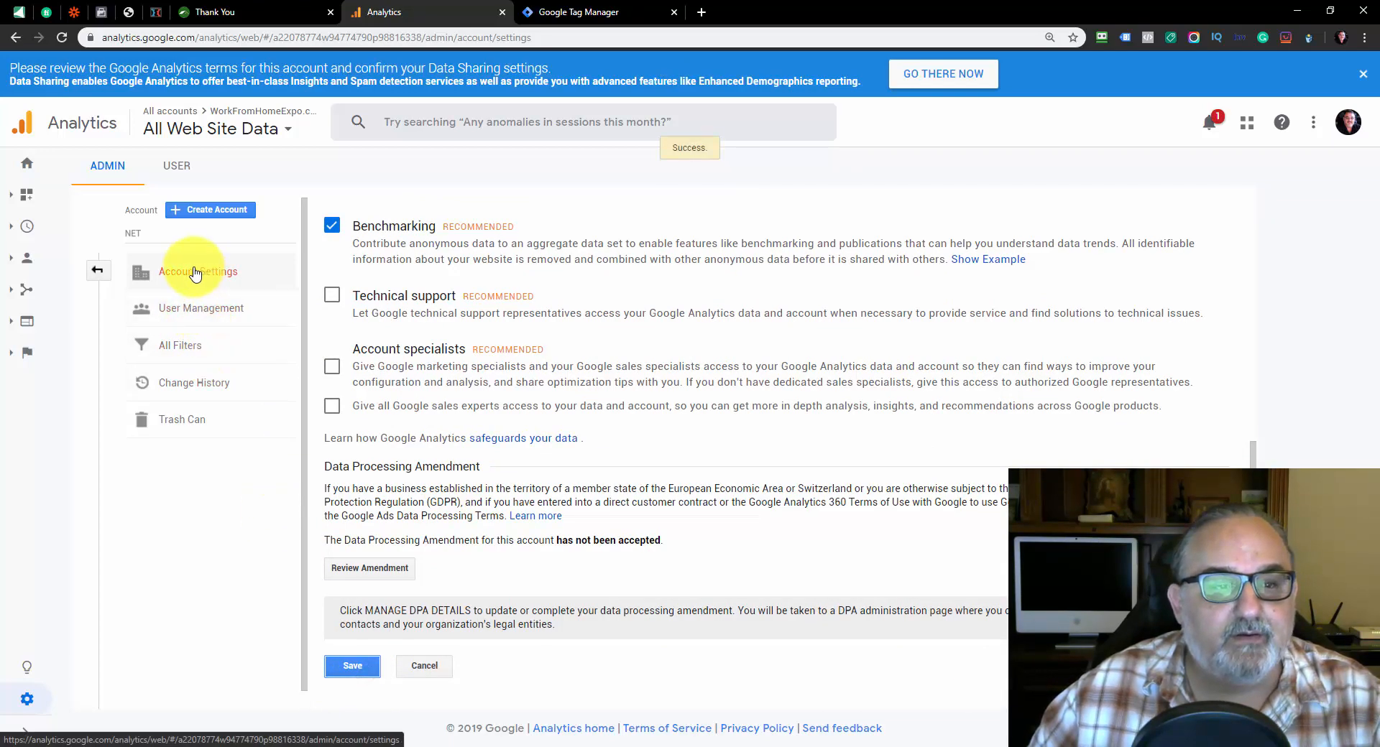
# Check who has permissions on the Analytics account, and close the list
pyautogui.scroll(6, 585, 323)
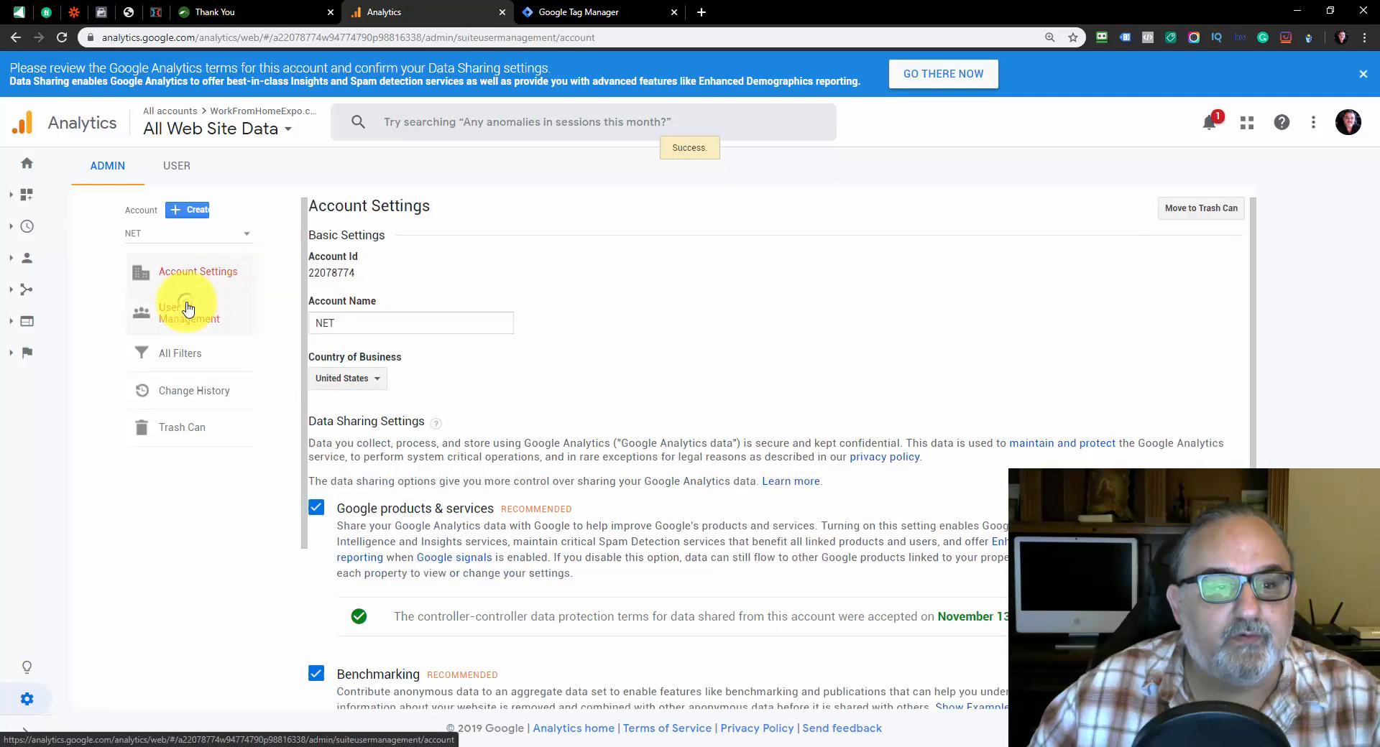
pyautogui.click(216, 307)
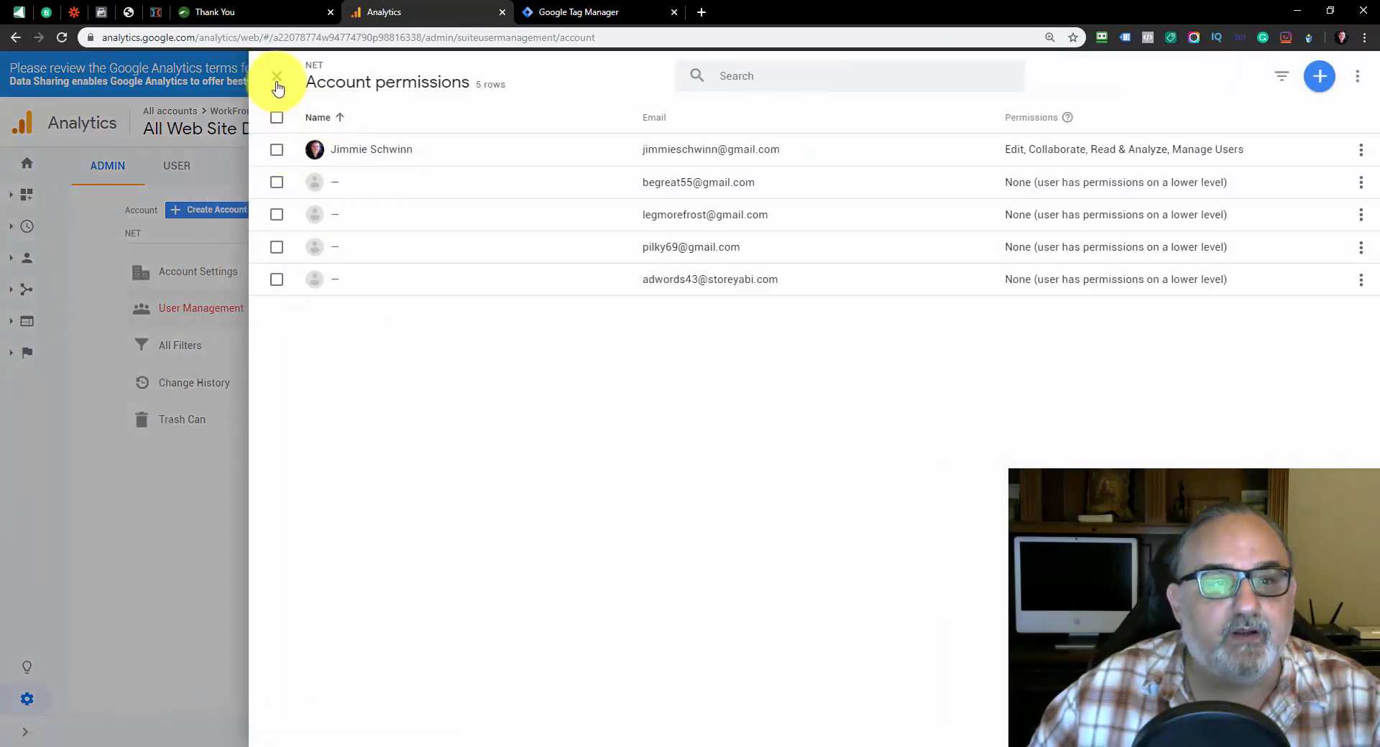
pyautogui.click(277, 76)
# Open the tracking code page of the WorkFromHomeExpo.com property and copy its tracking ID
pyautogui.click(553, 352)
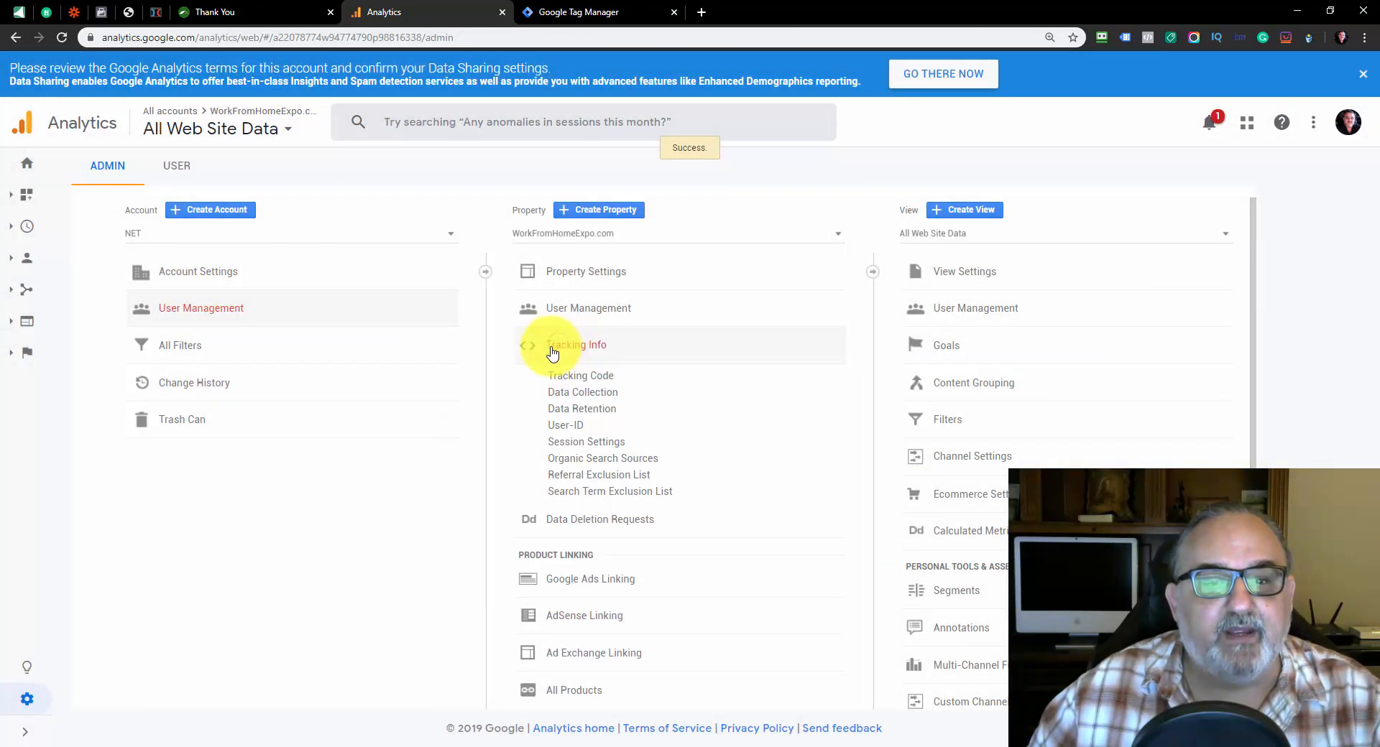
pyautogui.click(594, 377)
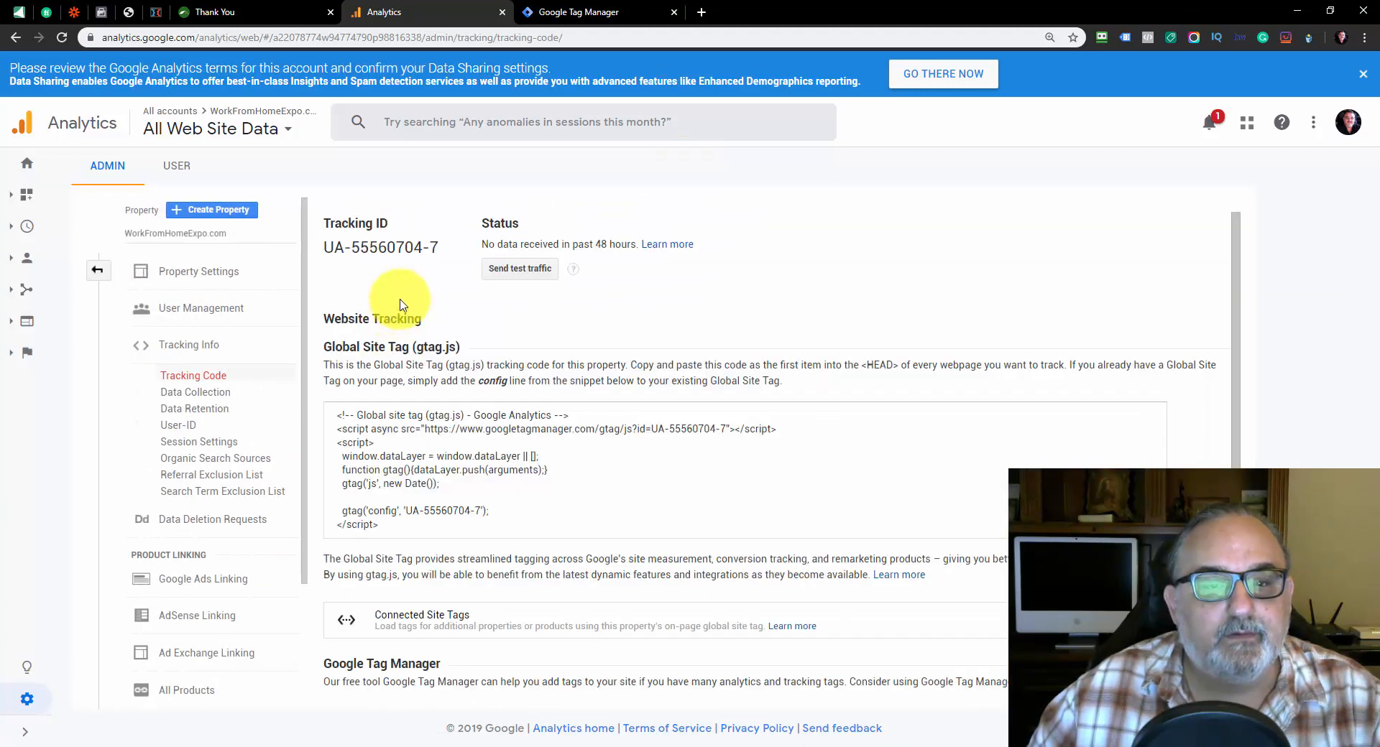
pyautogui.rightClick(405, 245)
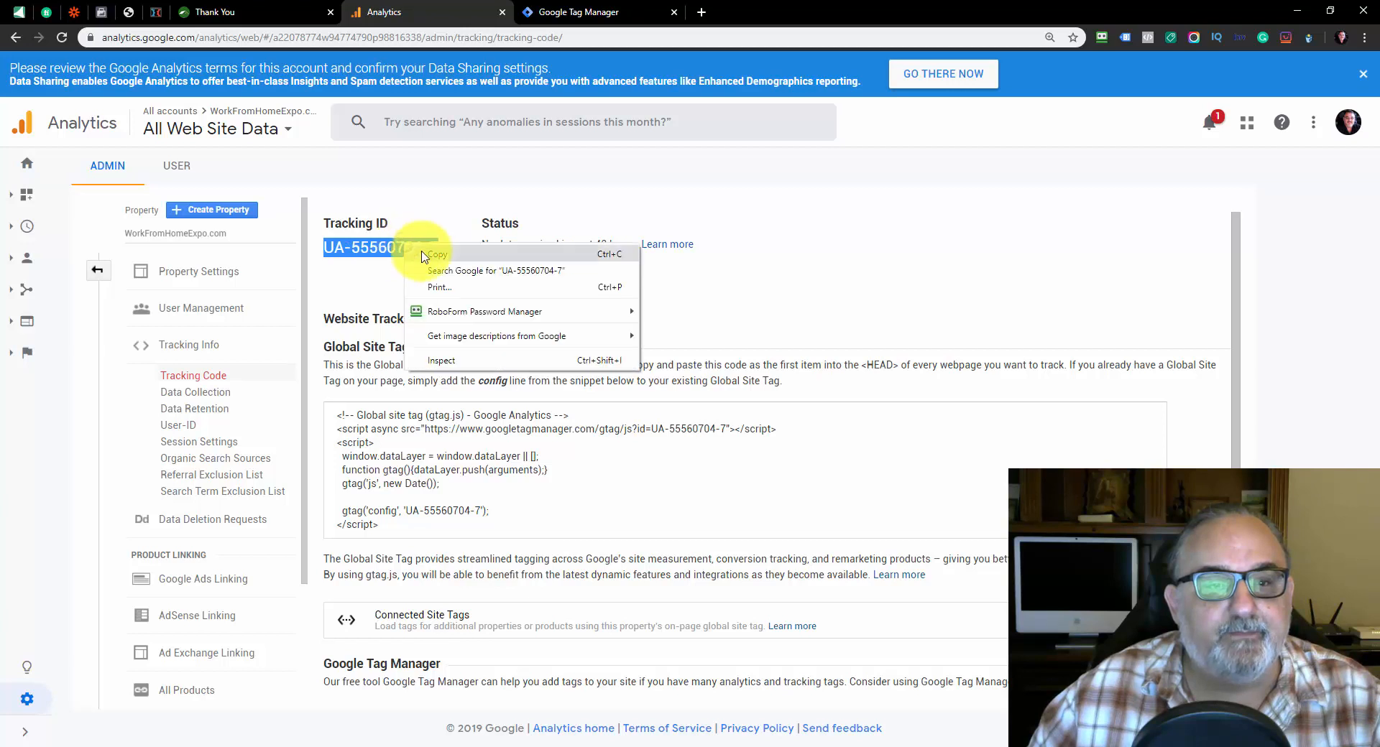
pyautogui.click(428, 253)
# Return to Tag Manager and paste the copied tracking ID into the new Google Analytics settings variable
pyautogui.click(568, 13)
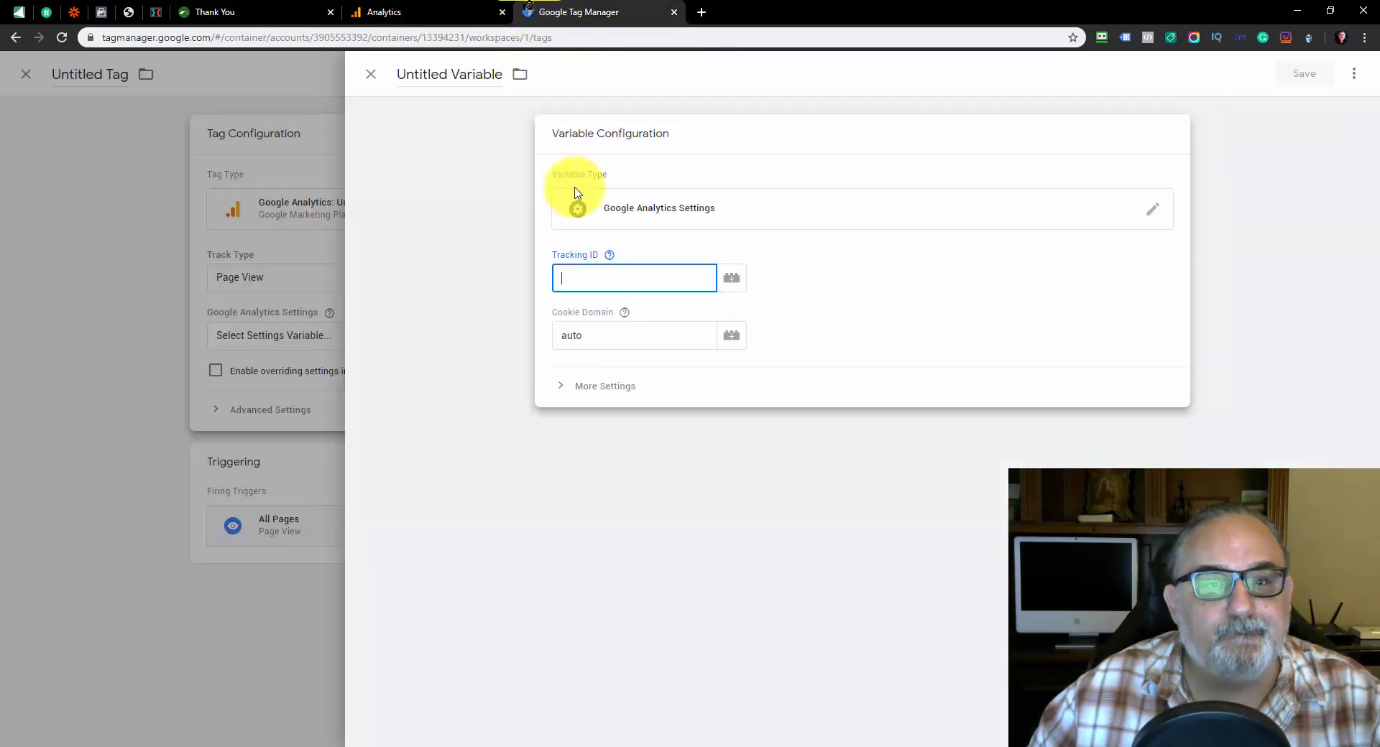
pyautogui.rightClick(586, 278)
pyautogui.click(620, 393)
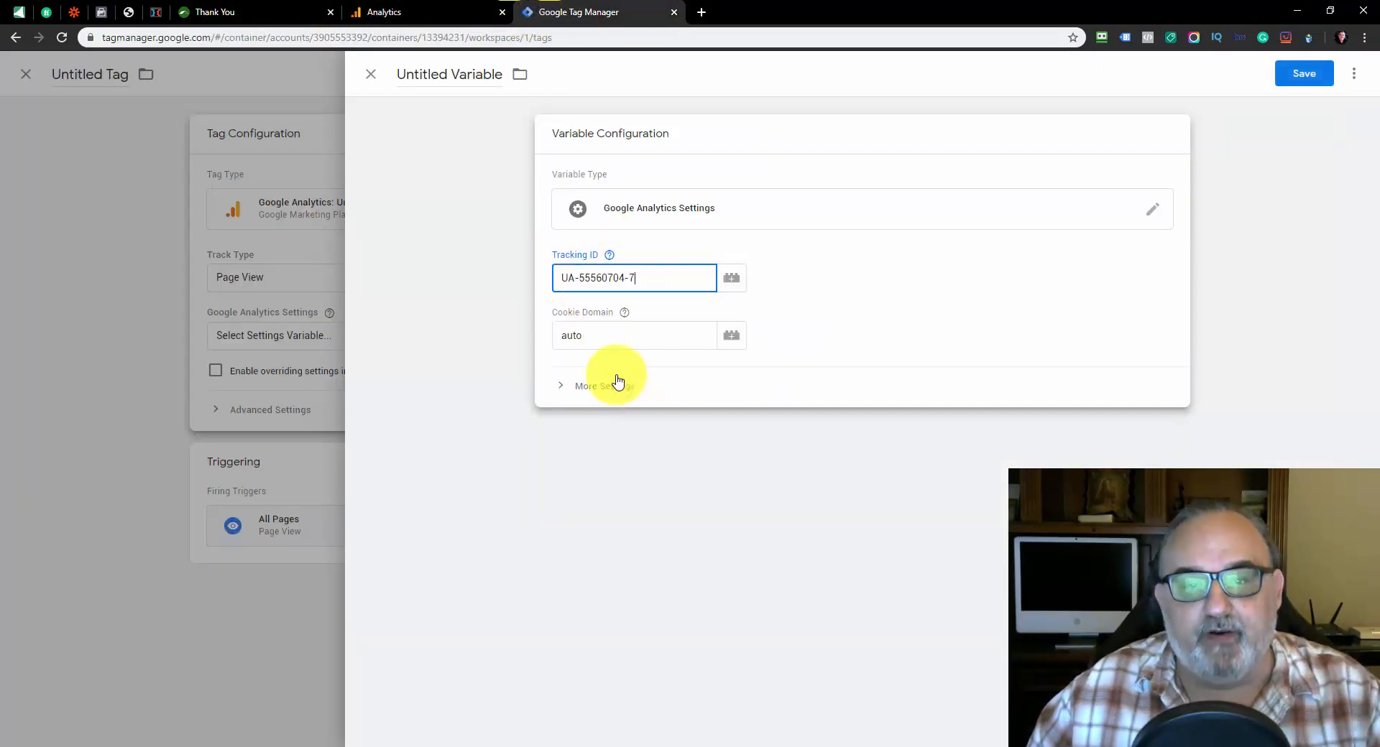
pyautogui.click(877, 314)
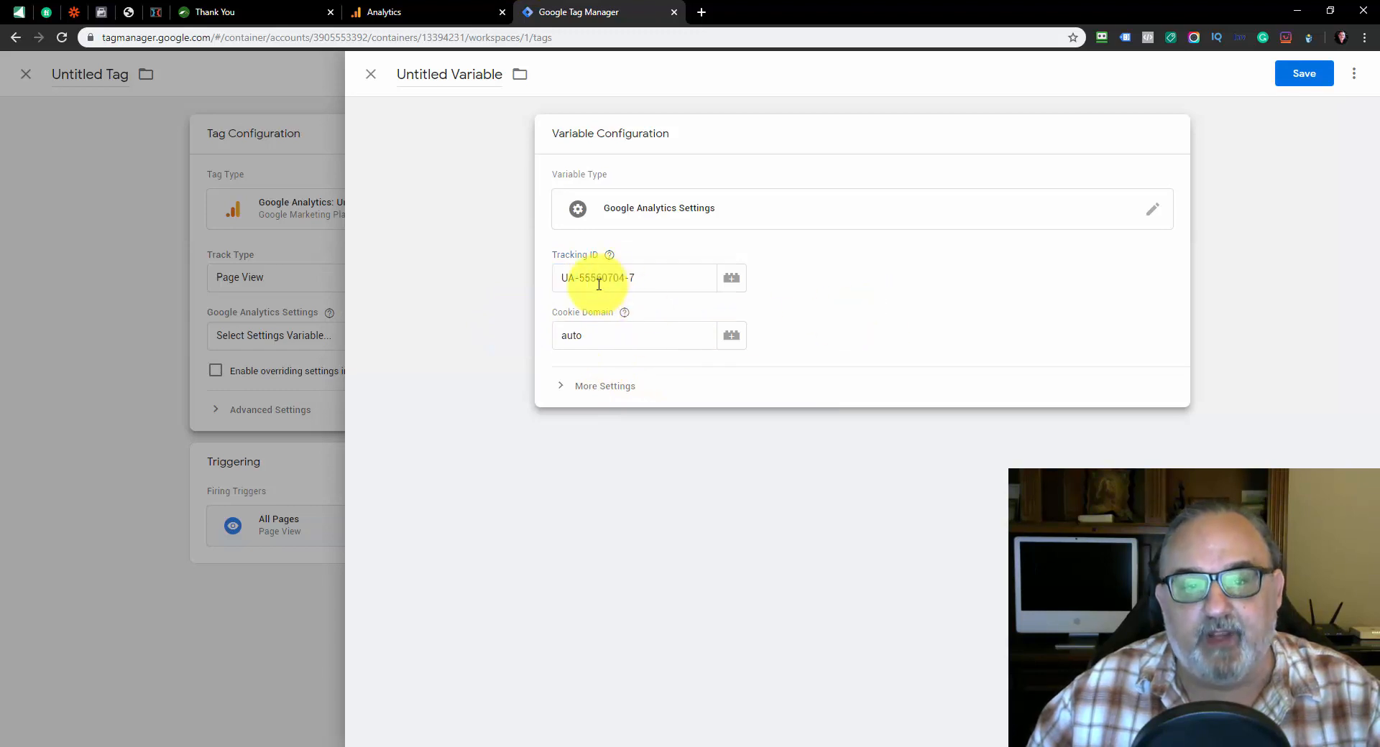
# Name the settings variable with the copied tracking ID and save it
pyautogui.tripleClick(433, 78)
pyautogui.rightClick(442, 78)
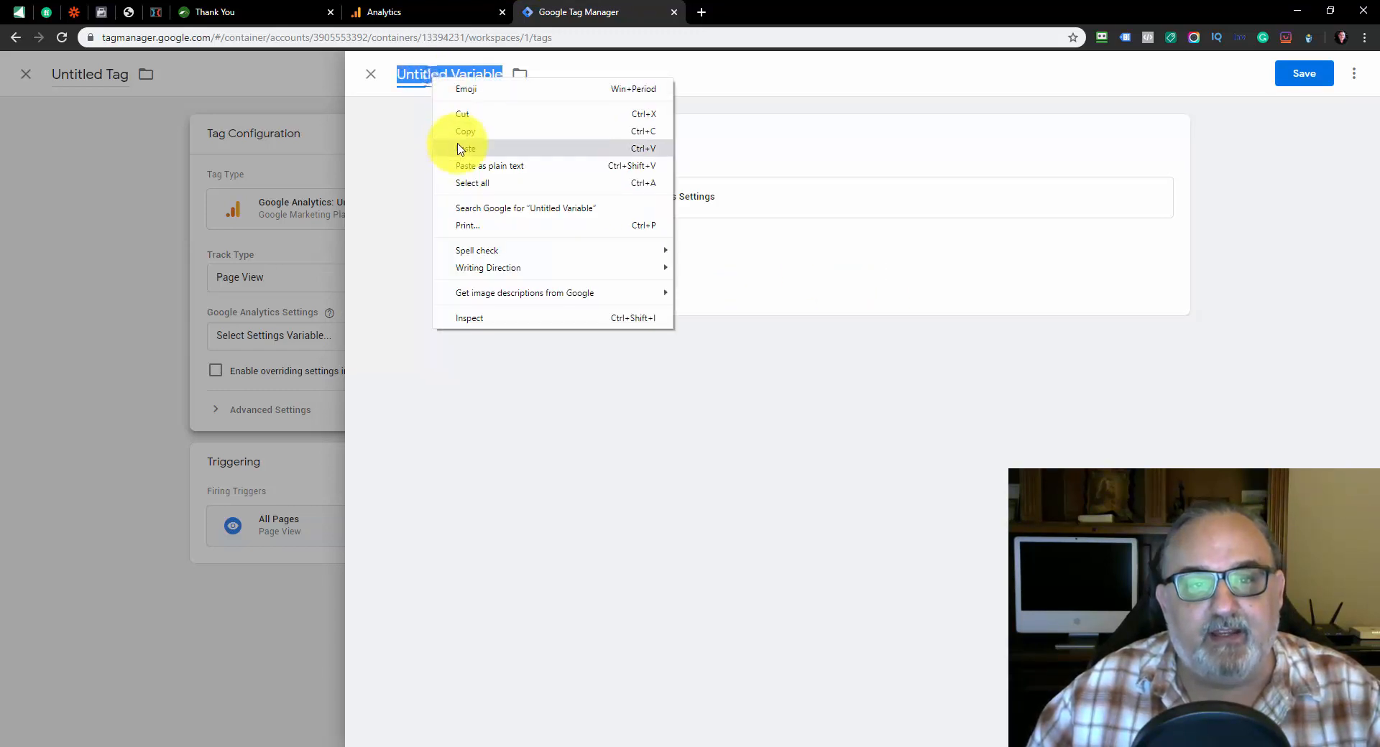
pyautogui.click(453, 144)
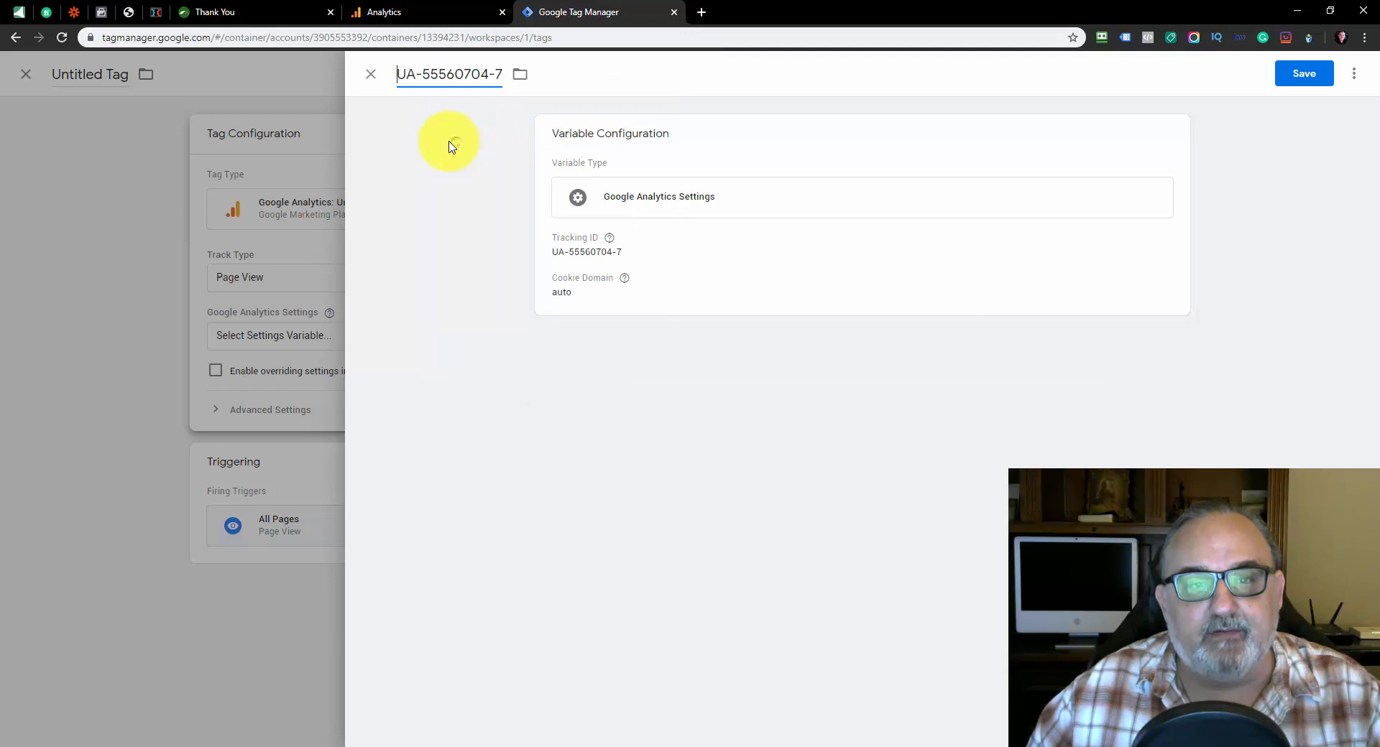
pyautogui.click(1289, 74)
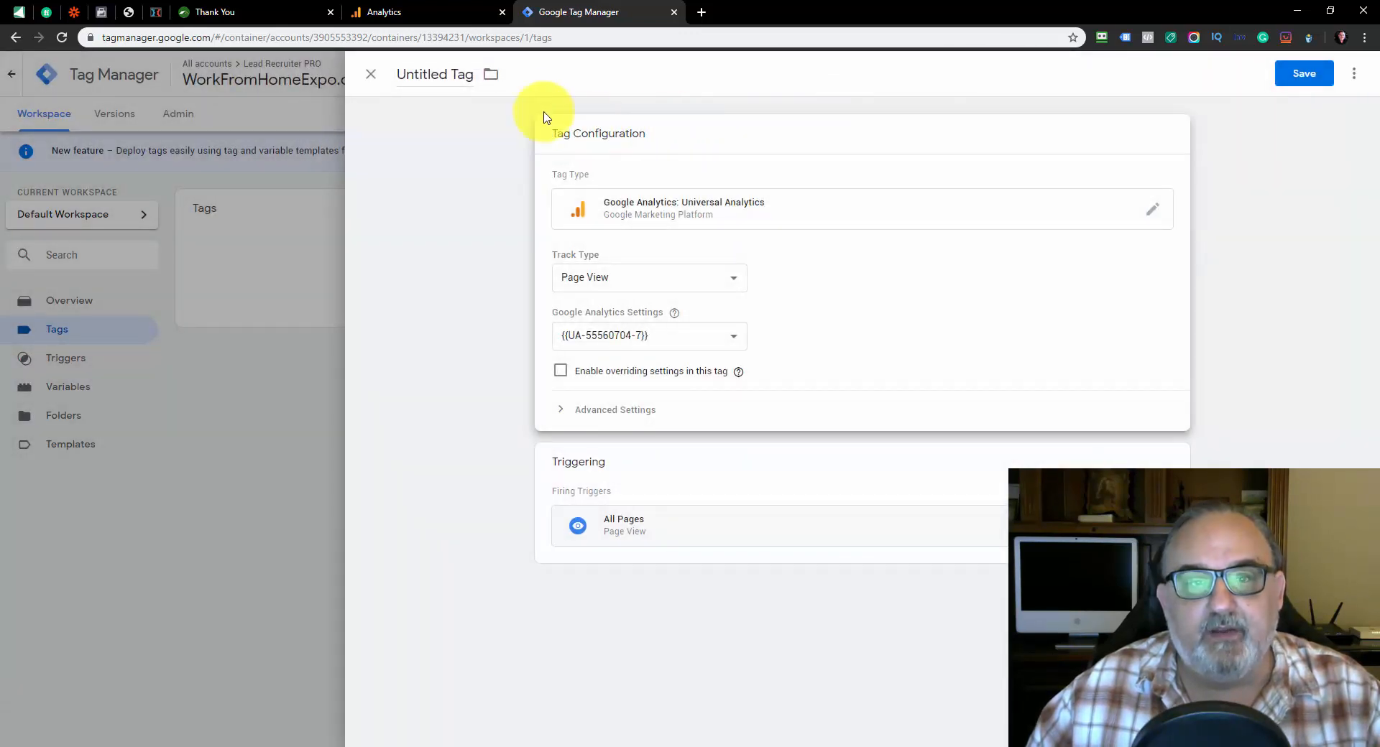
# Name the Universal Analytics tag "GA - " followed by the tracking ID and save it
pyautogui.click(418, 81)
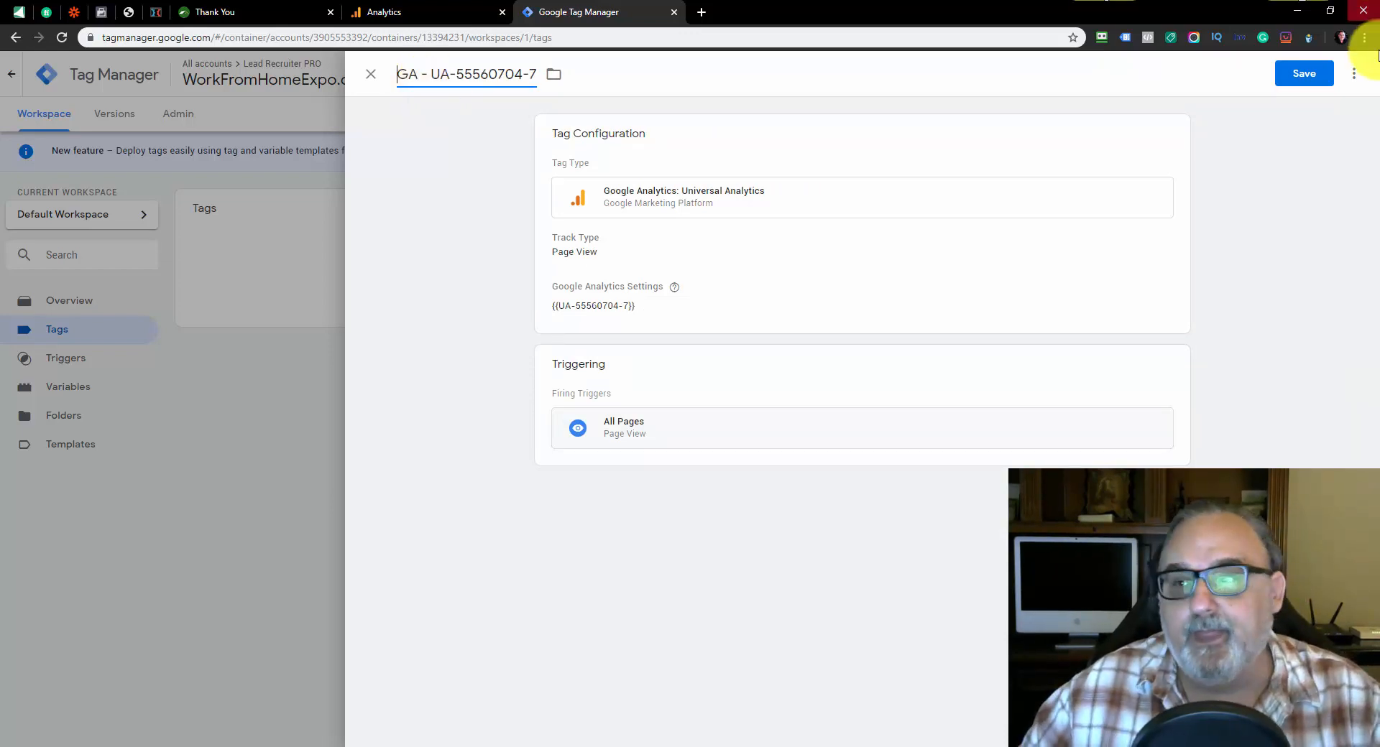
pyautogui.click(1302, 75)
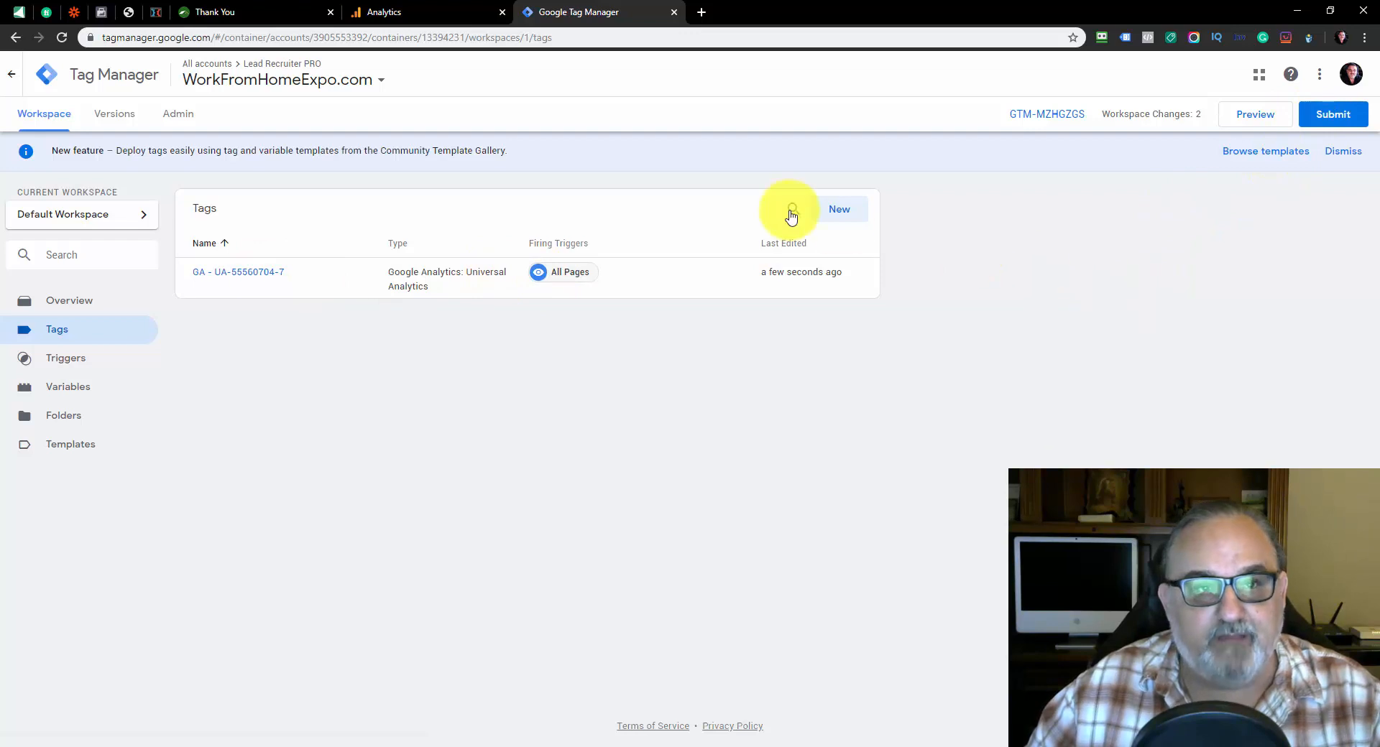
pyautogui.click(277, 11)
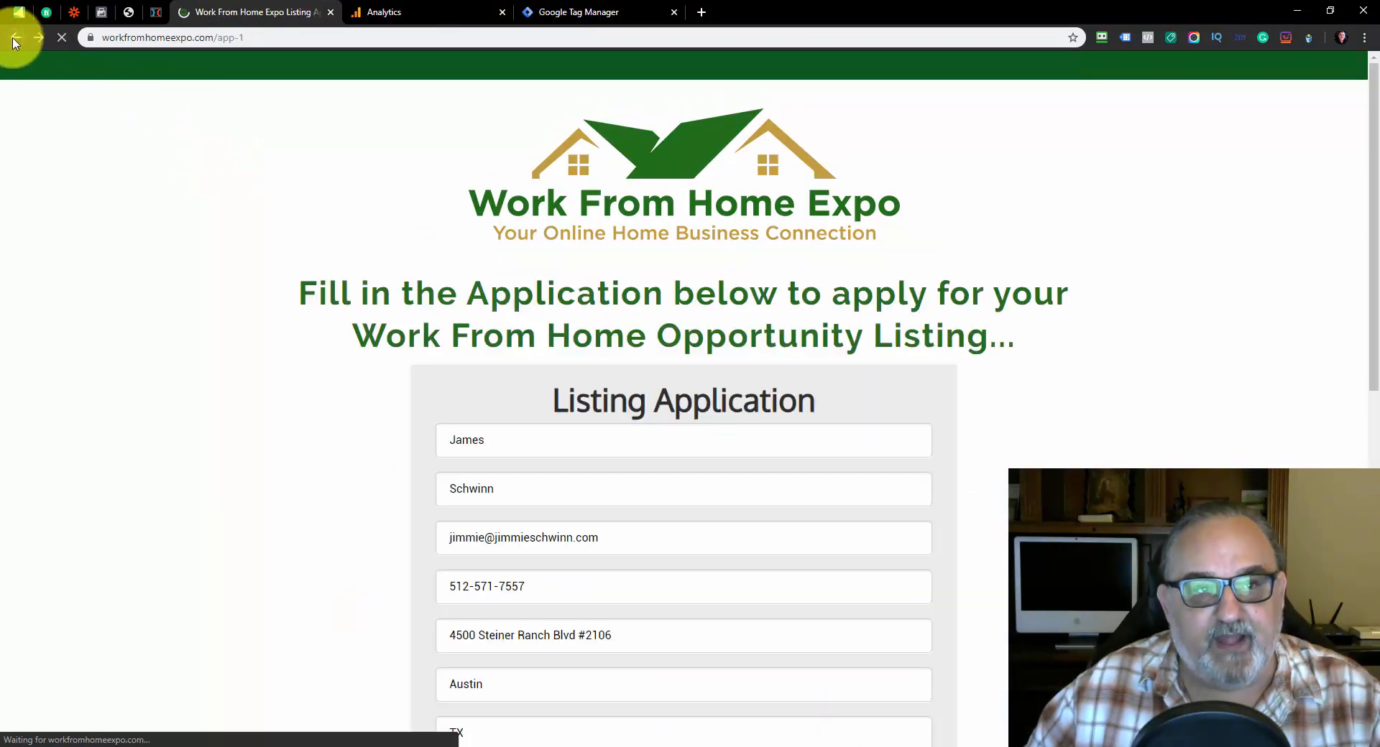
pyautogui.click(13, 37)
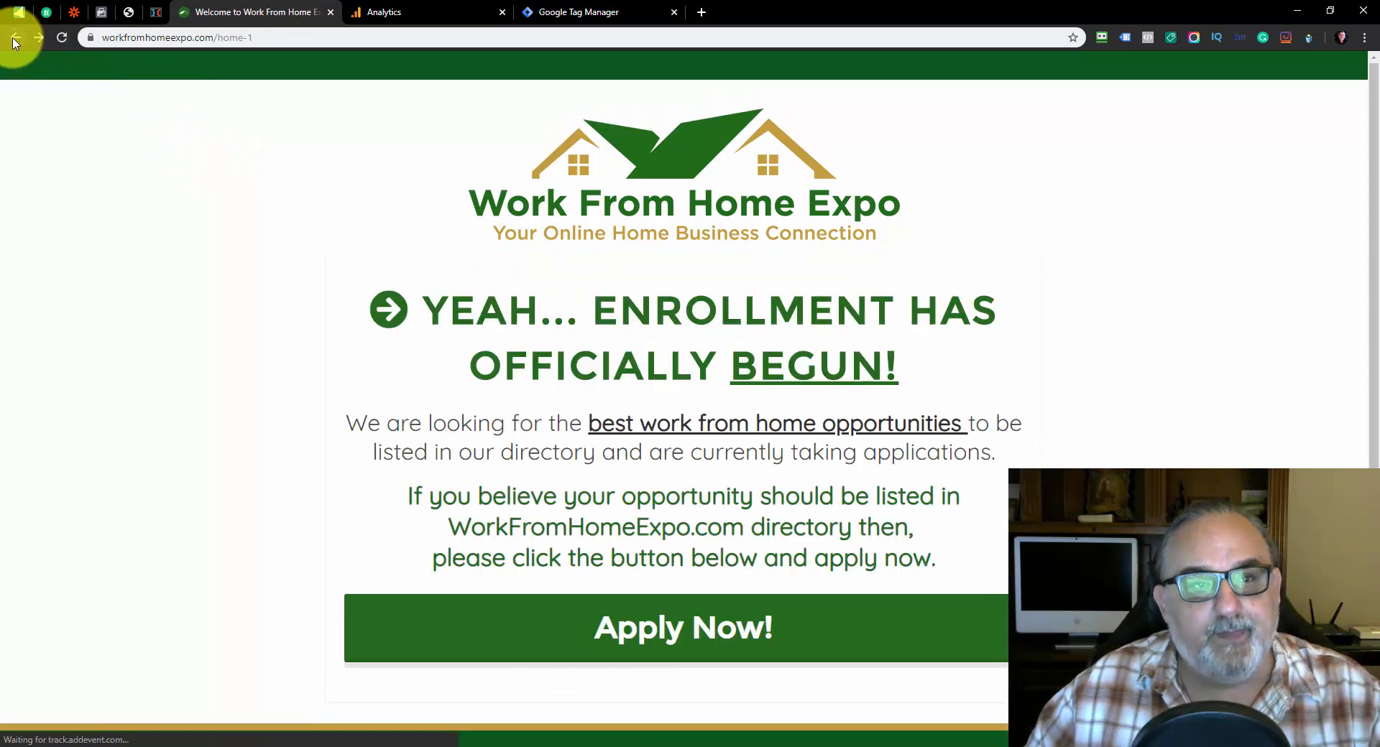
pyautogui.click(14, 37)
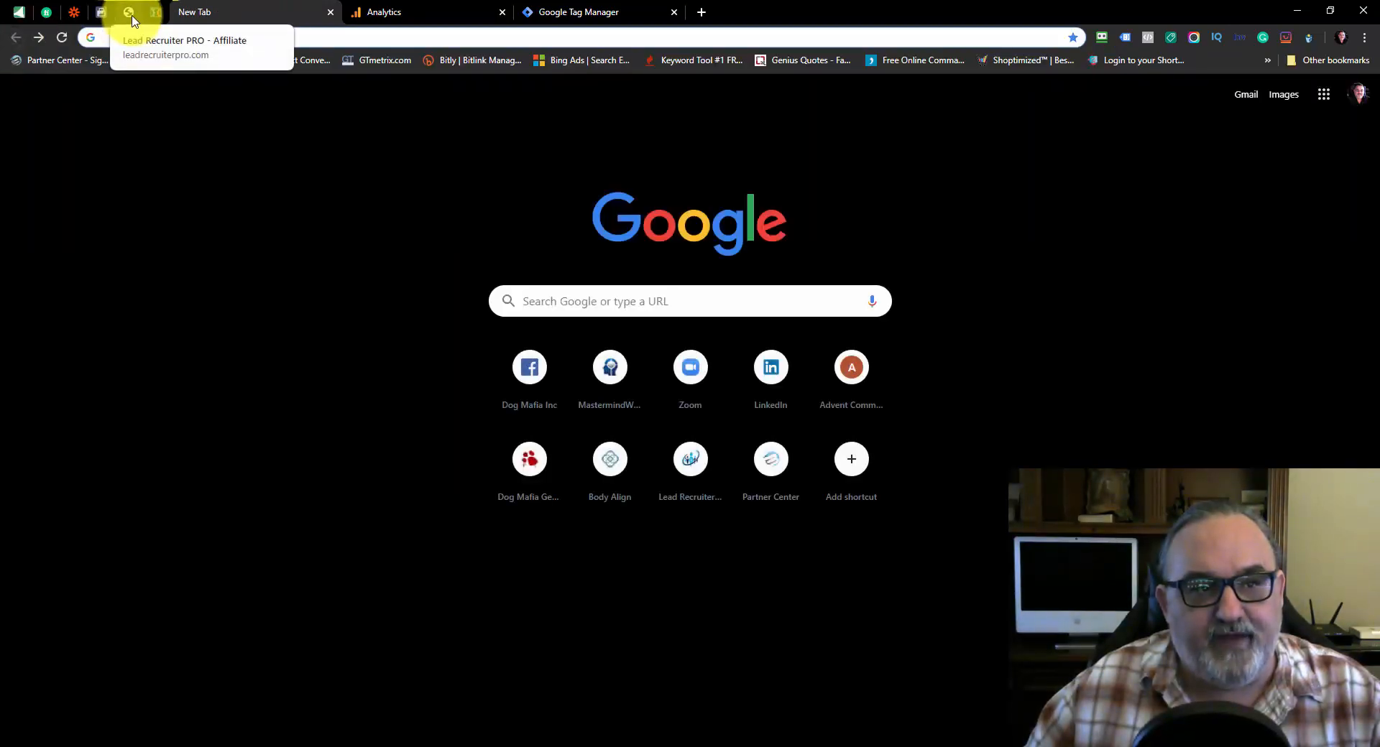
pyautogui.click(101, 12)
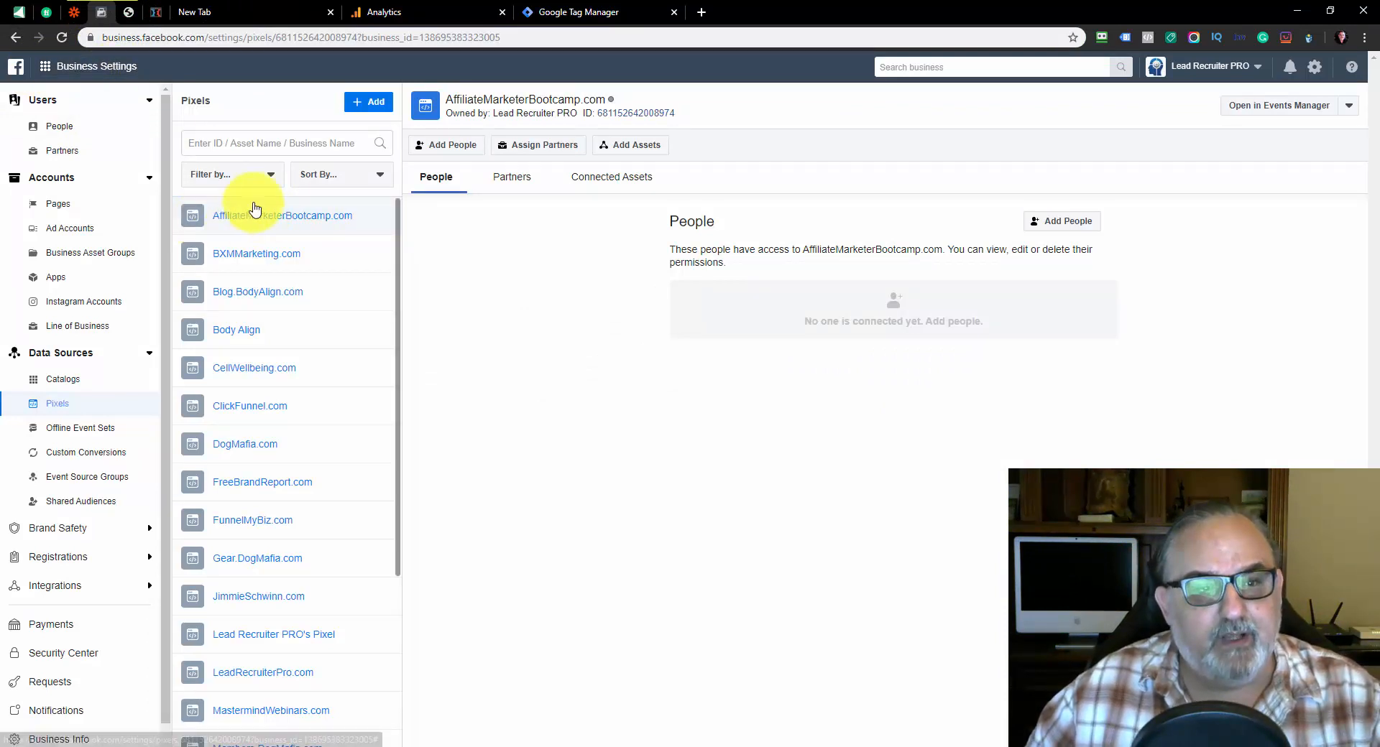
pyautogui.scroll(-3, 299, 359)
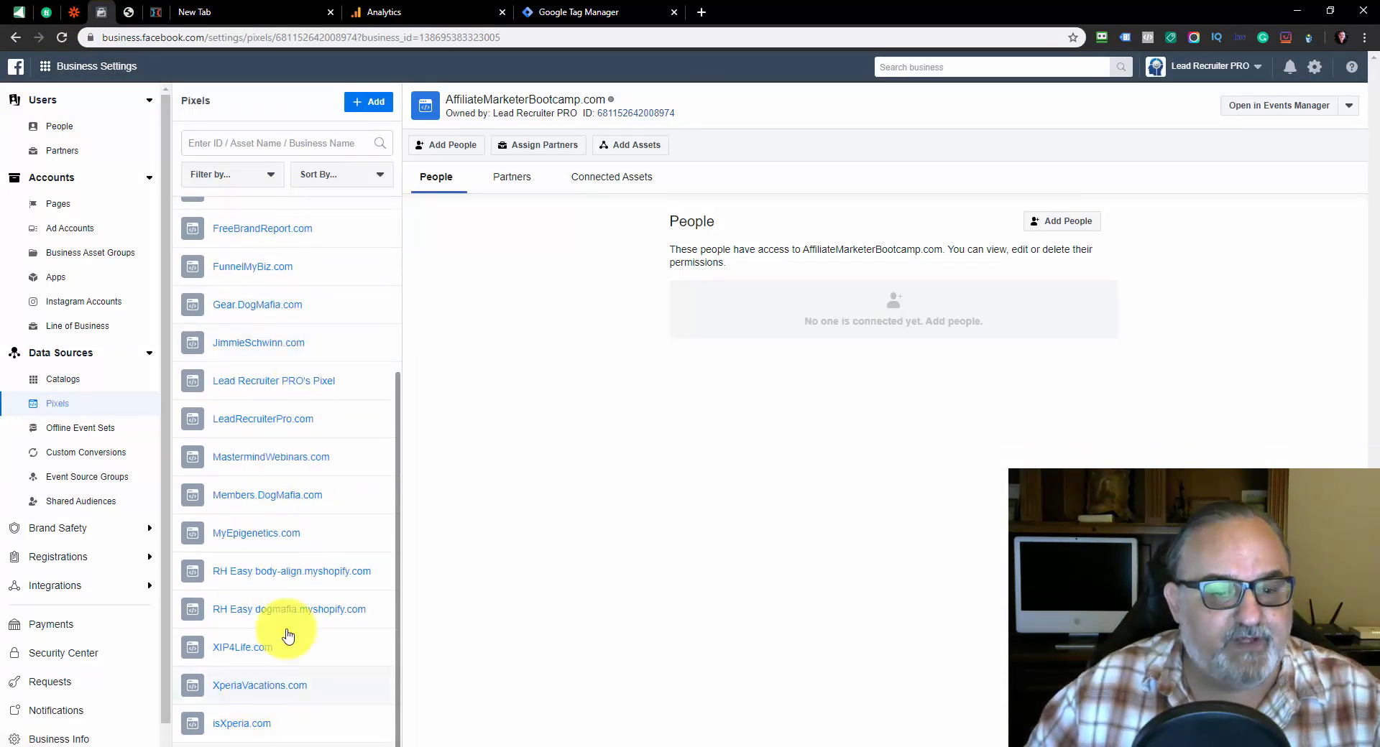
pyautogui.scroll(3, 295, 431)
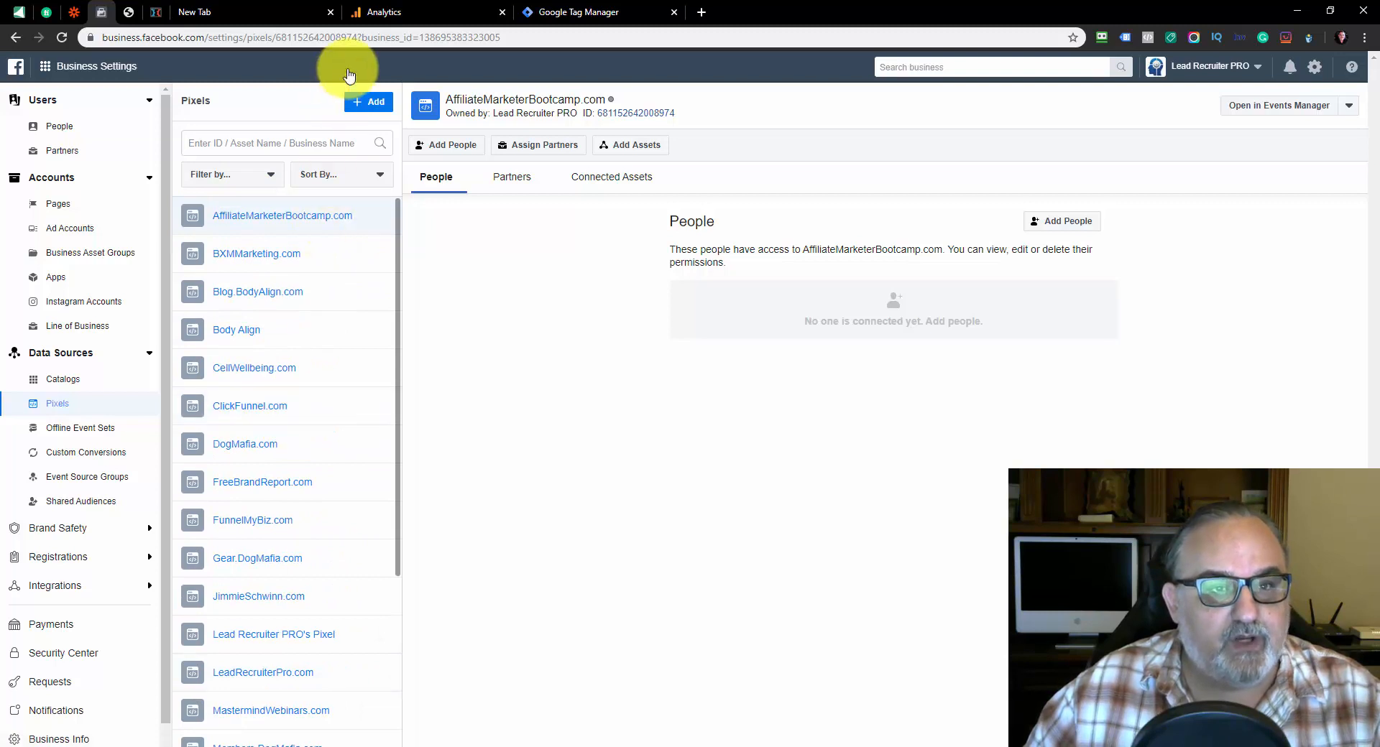
pyautogui.click(368, 102)
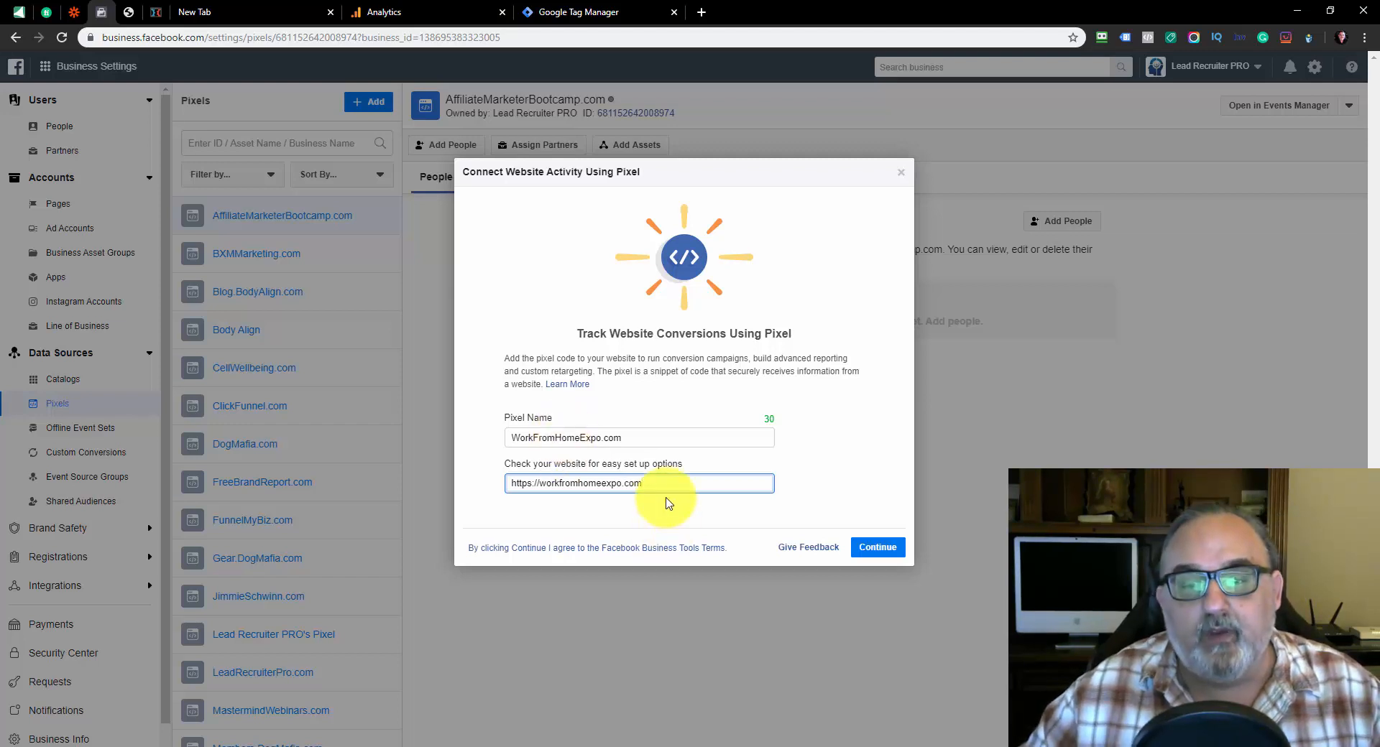
pyautogui.click(886, 548)
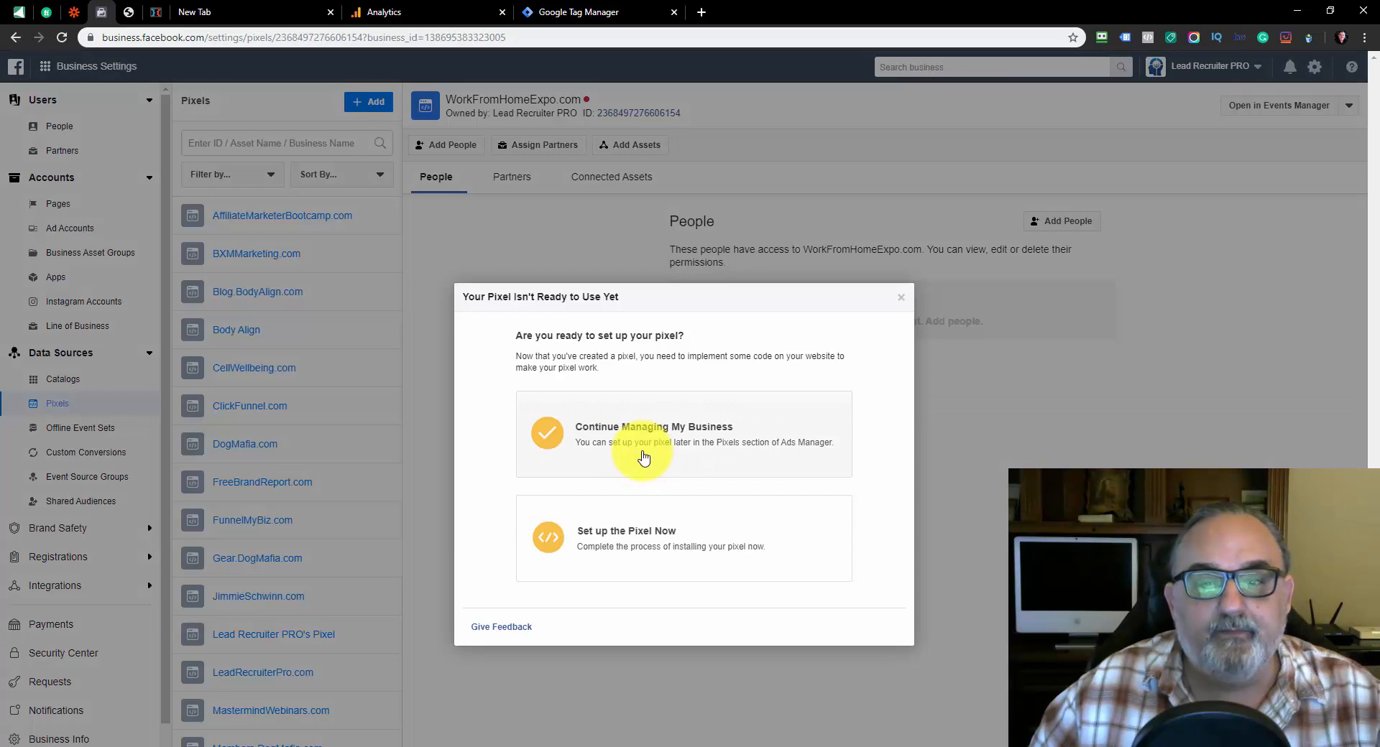
# Choose to set up the pixel now by adding the code manually, and copy its base code
pyautogui.click(609, 549)
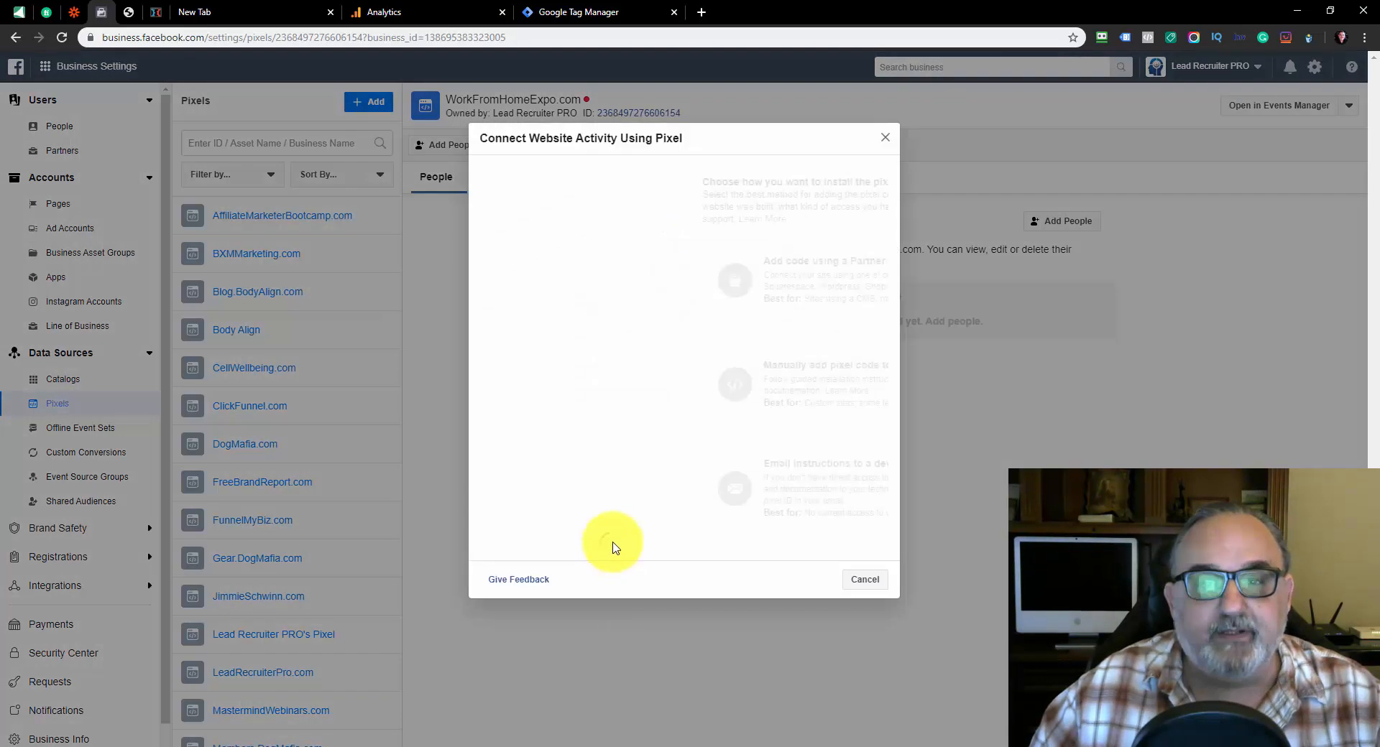
pyautogui.click(608, 374)
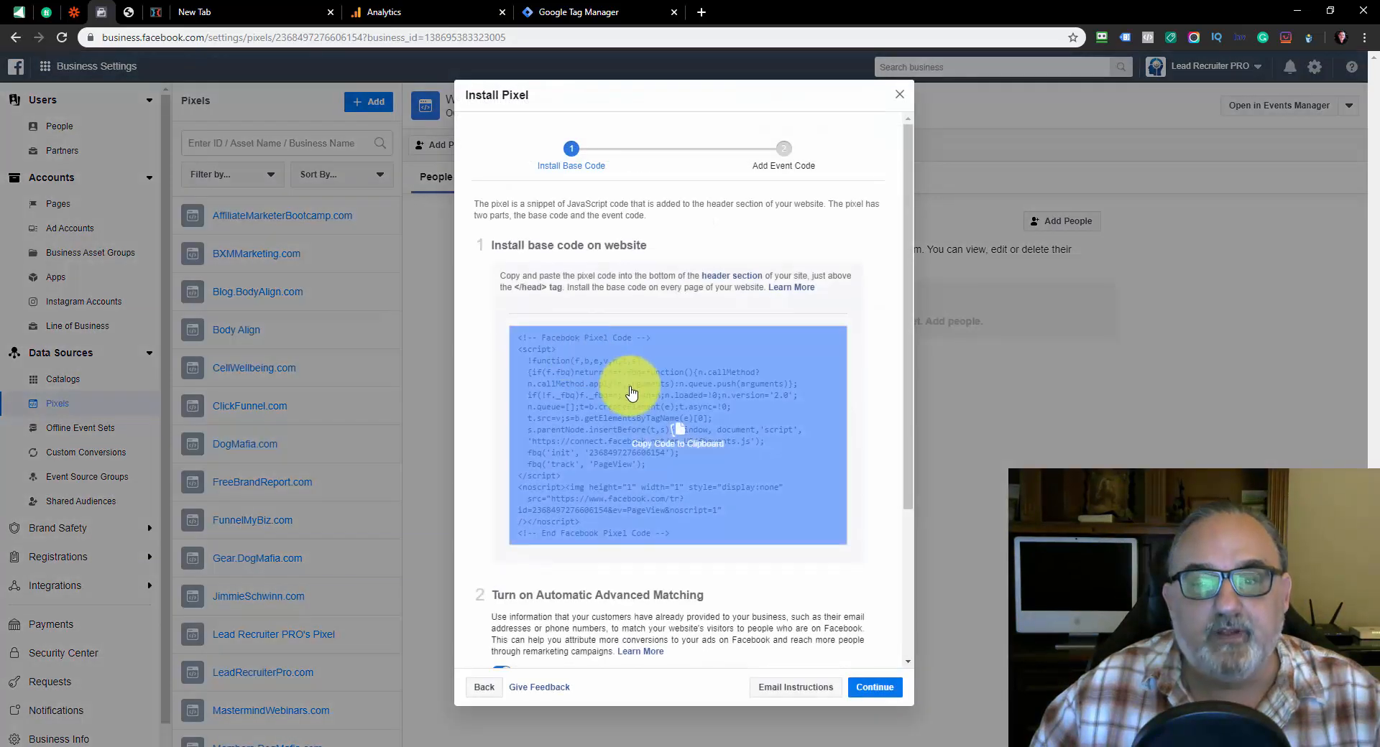
pyautogui.click(674, 429)
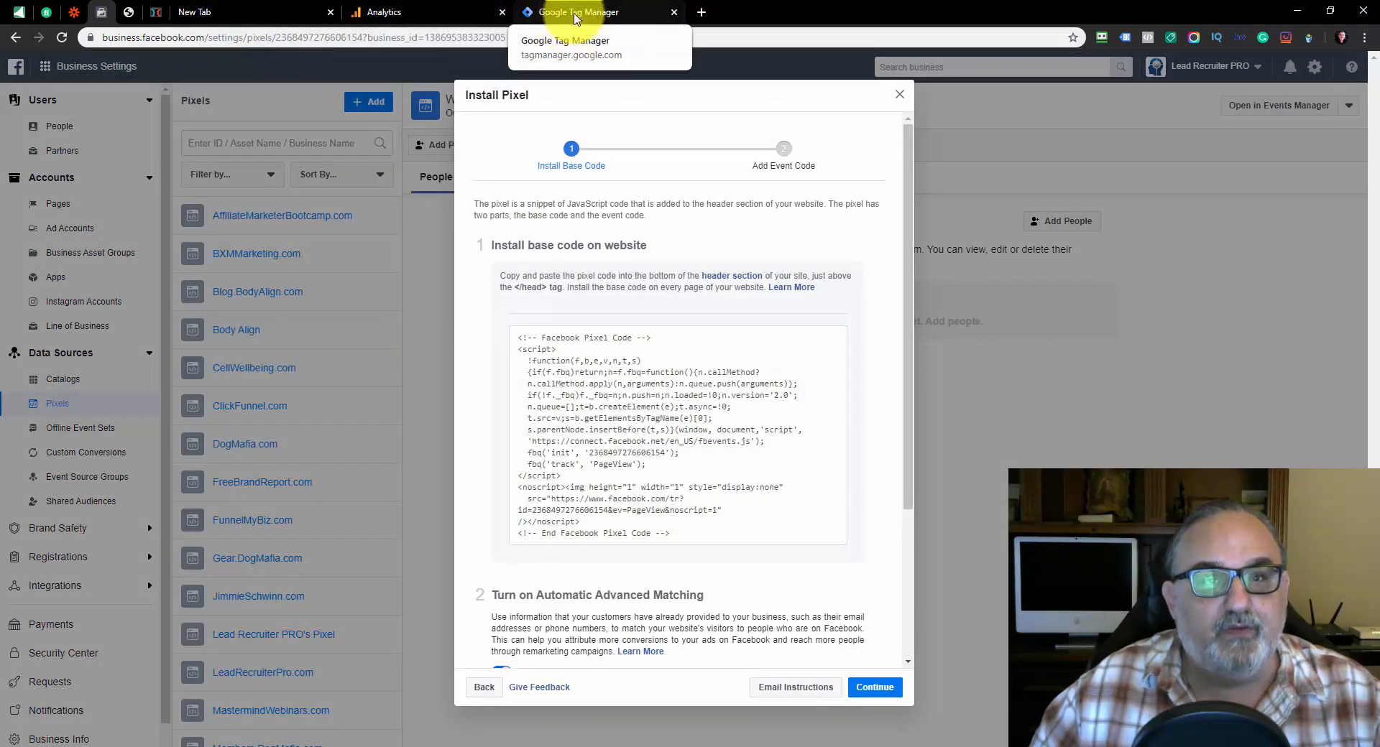
# Switch to Google Tag Manager, create a Custom HTML tag and paste the copied Facebook pixel base code into it
pyautogui.click(576, 13)
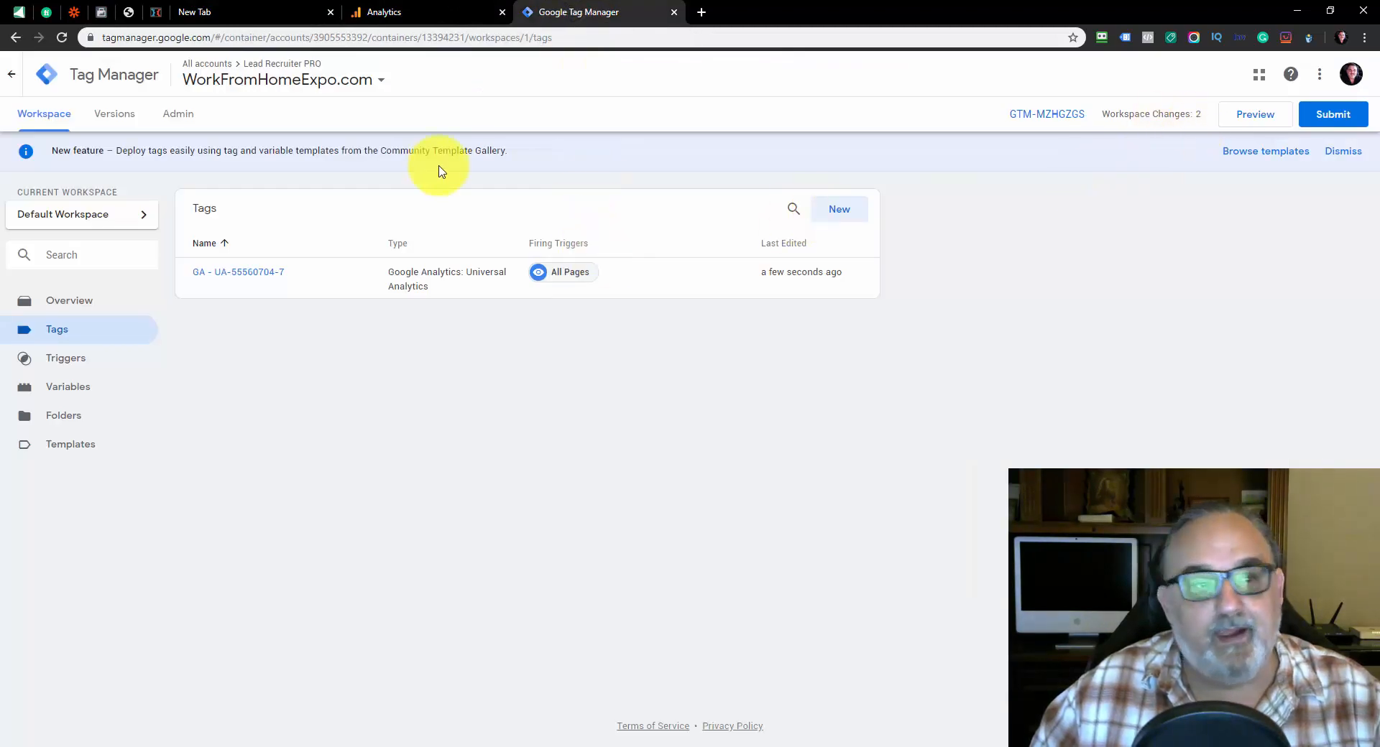
pyautogui.click(841, 221)
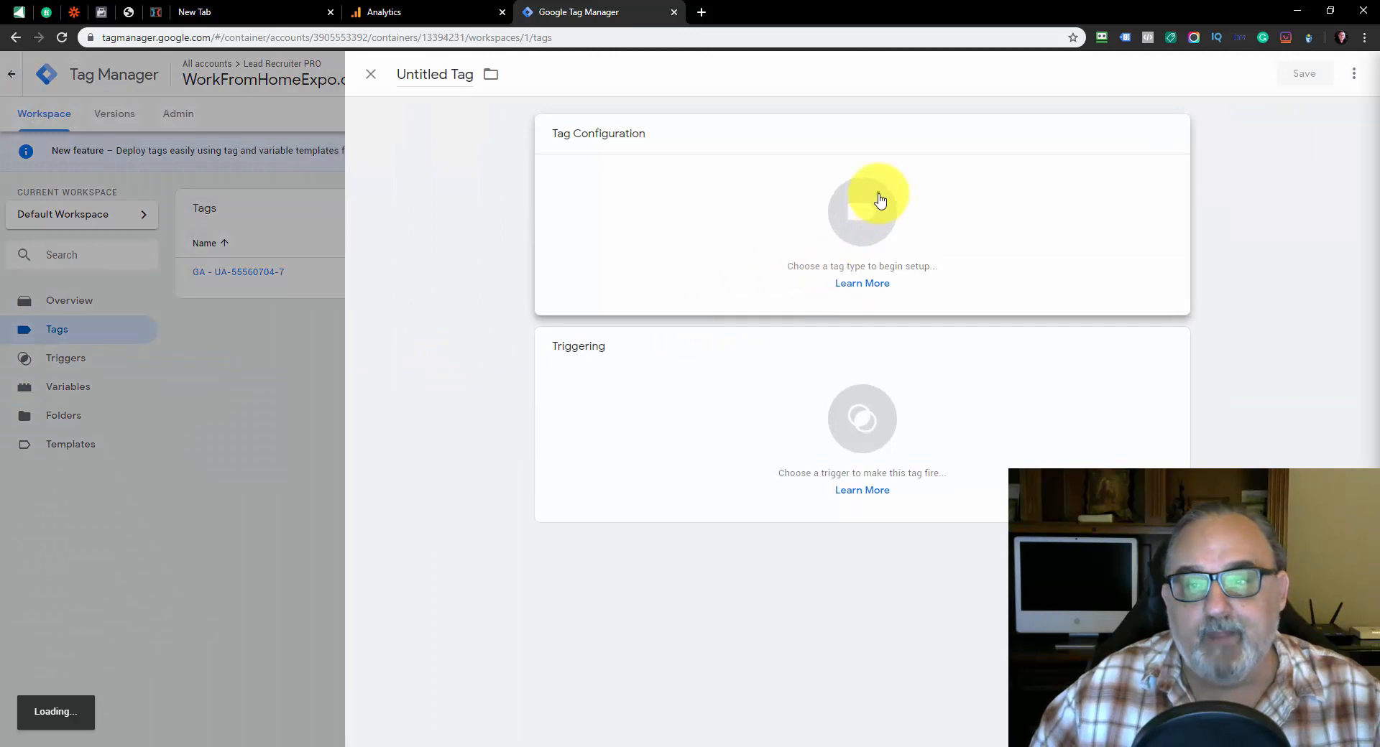
pyautogui.click(880, 200)
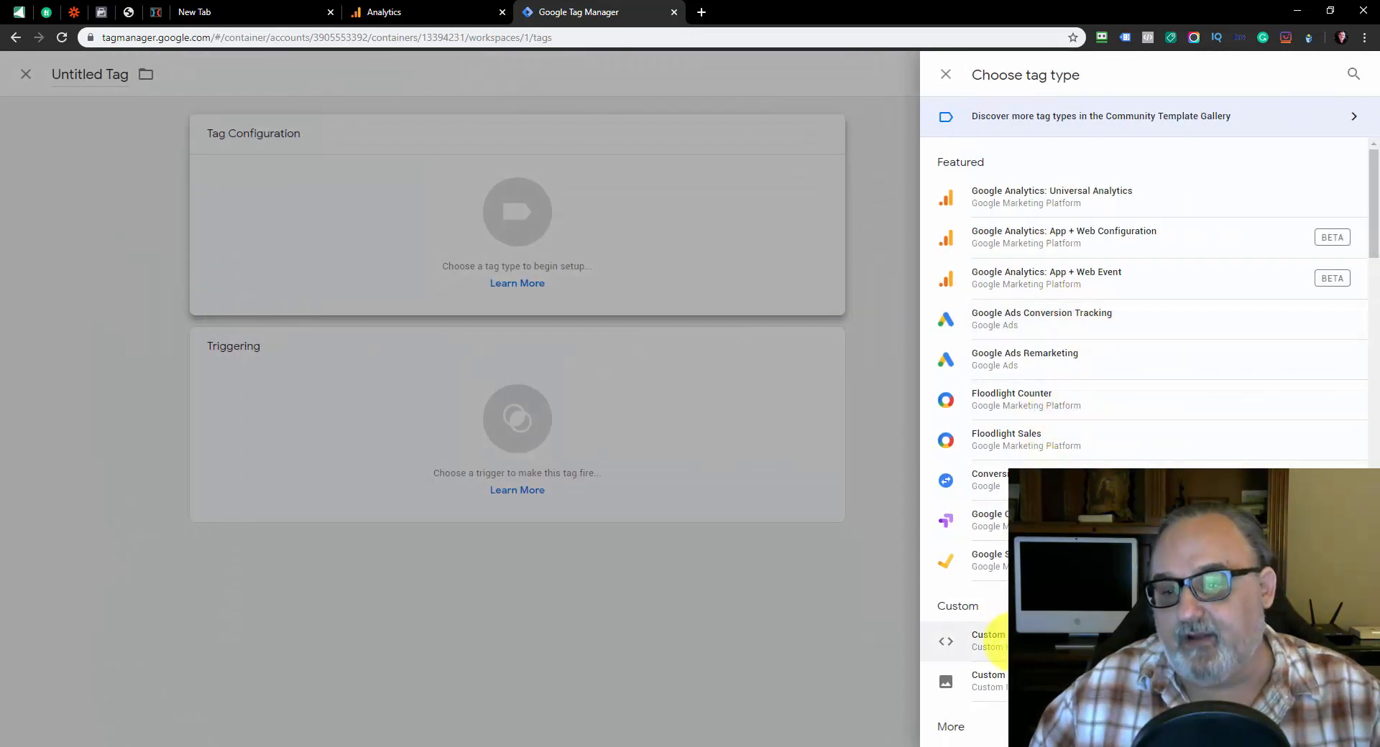
pyautogui.click(996, 638)
pyautogui.rightClick(642, 301)
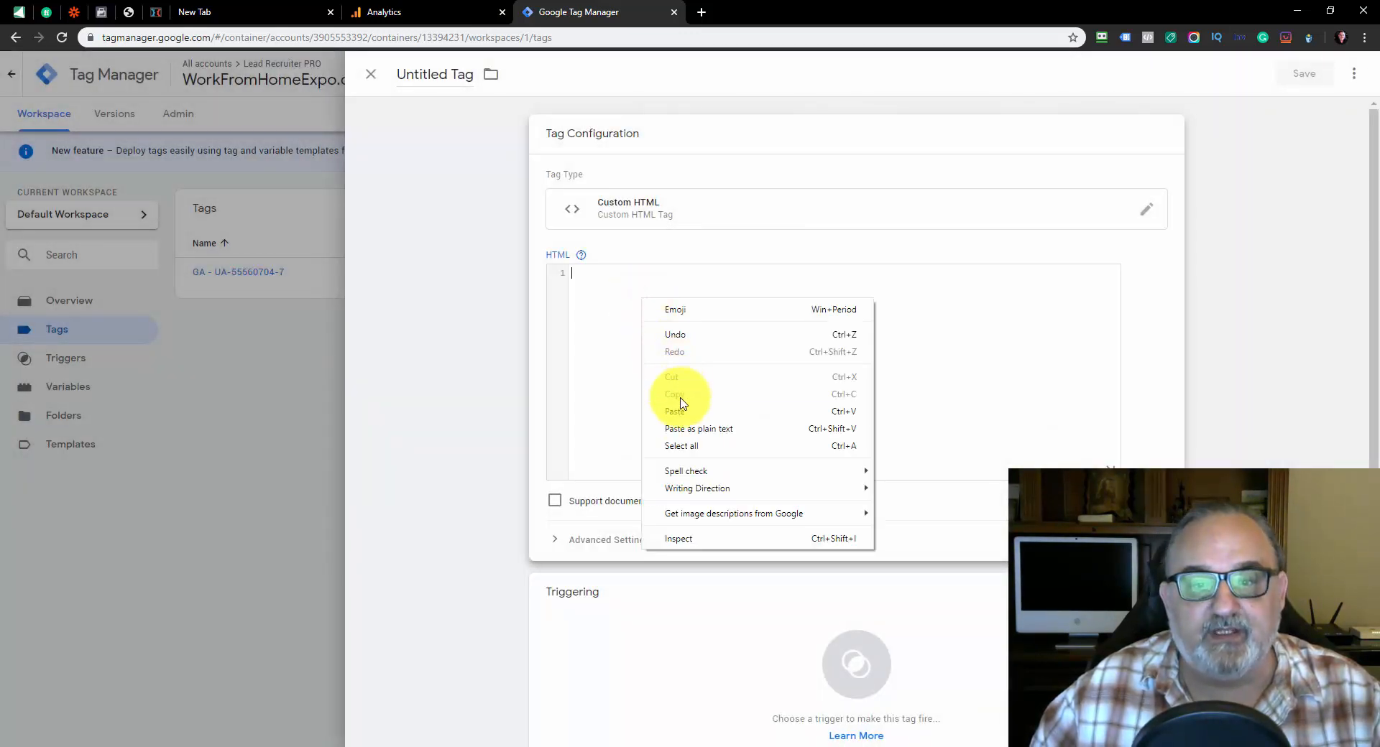
pyautogui.click(679, 409)
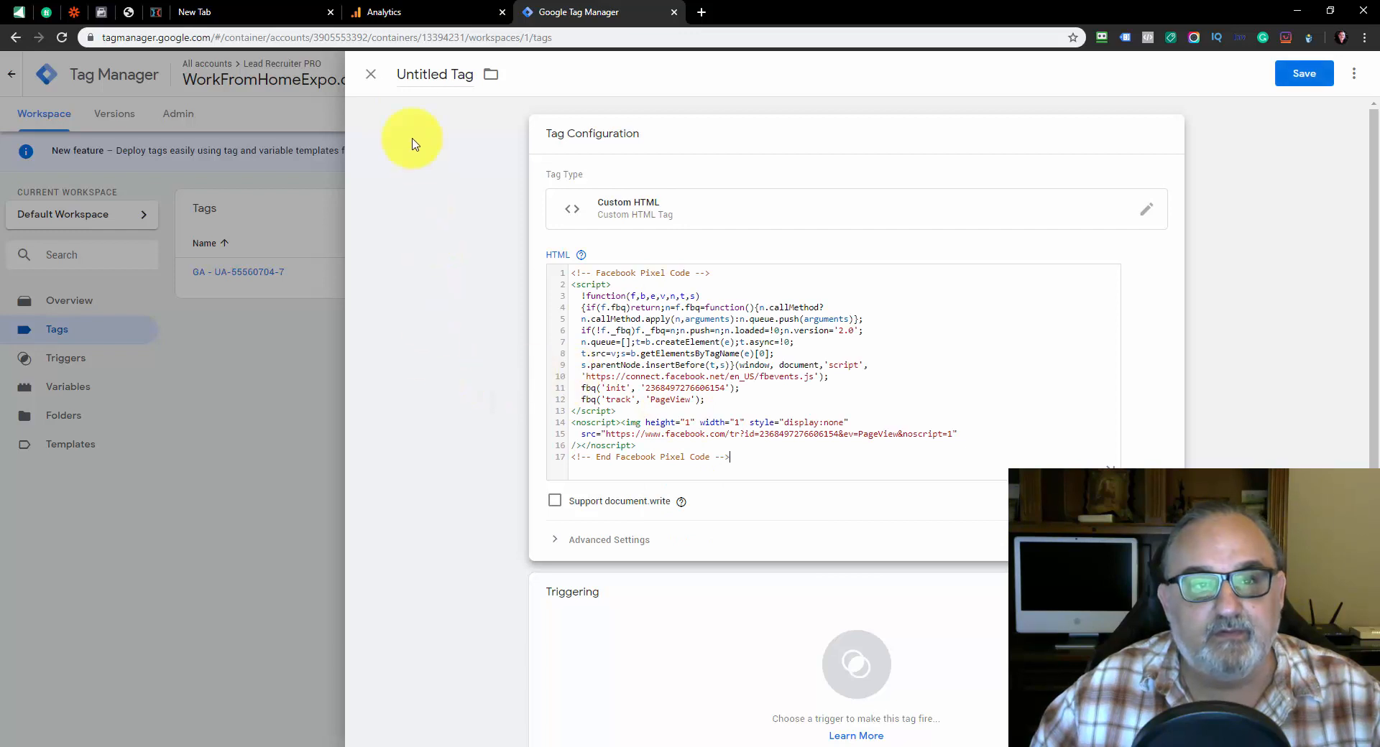
# Name the tag "FB Pixel", set it to fire on All Pages and save it
pyautogui.doubleClick(410, 74)
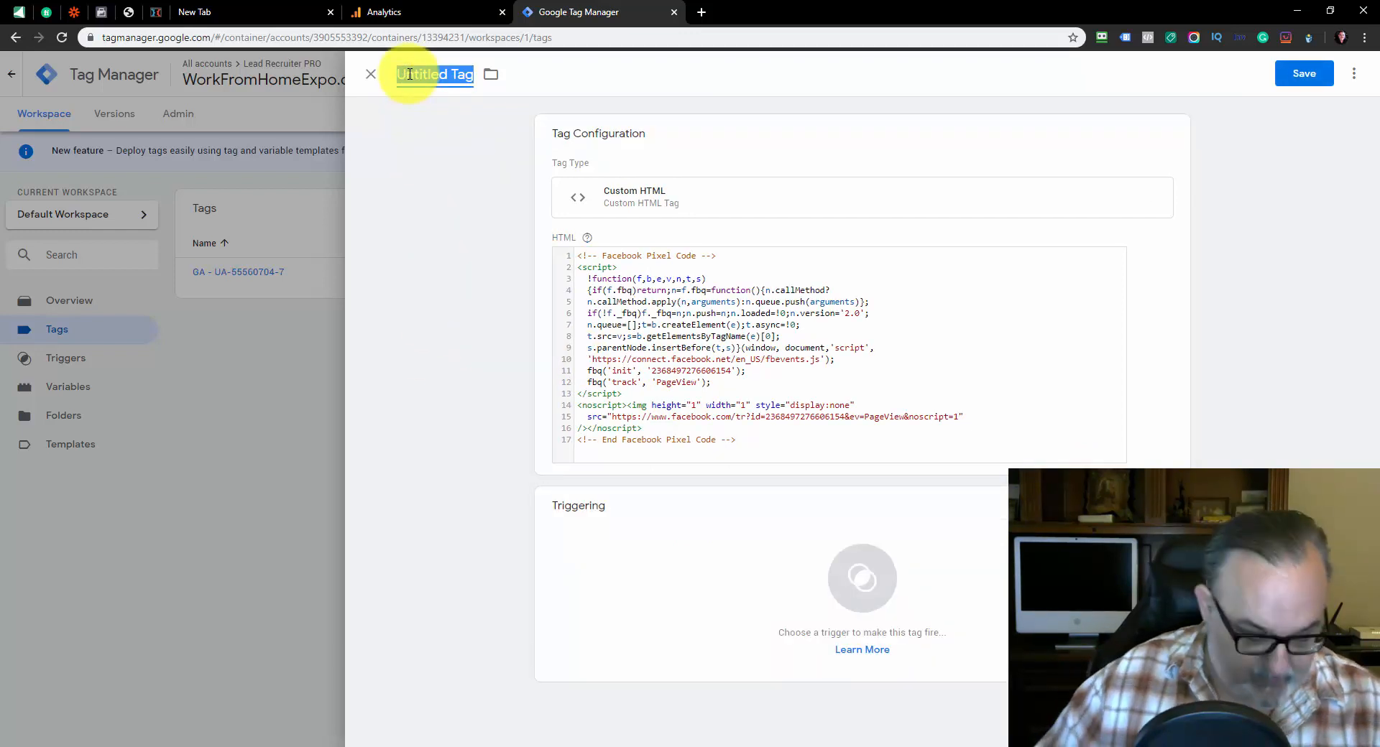
pyautogui.write('FB Pixel')
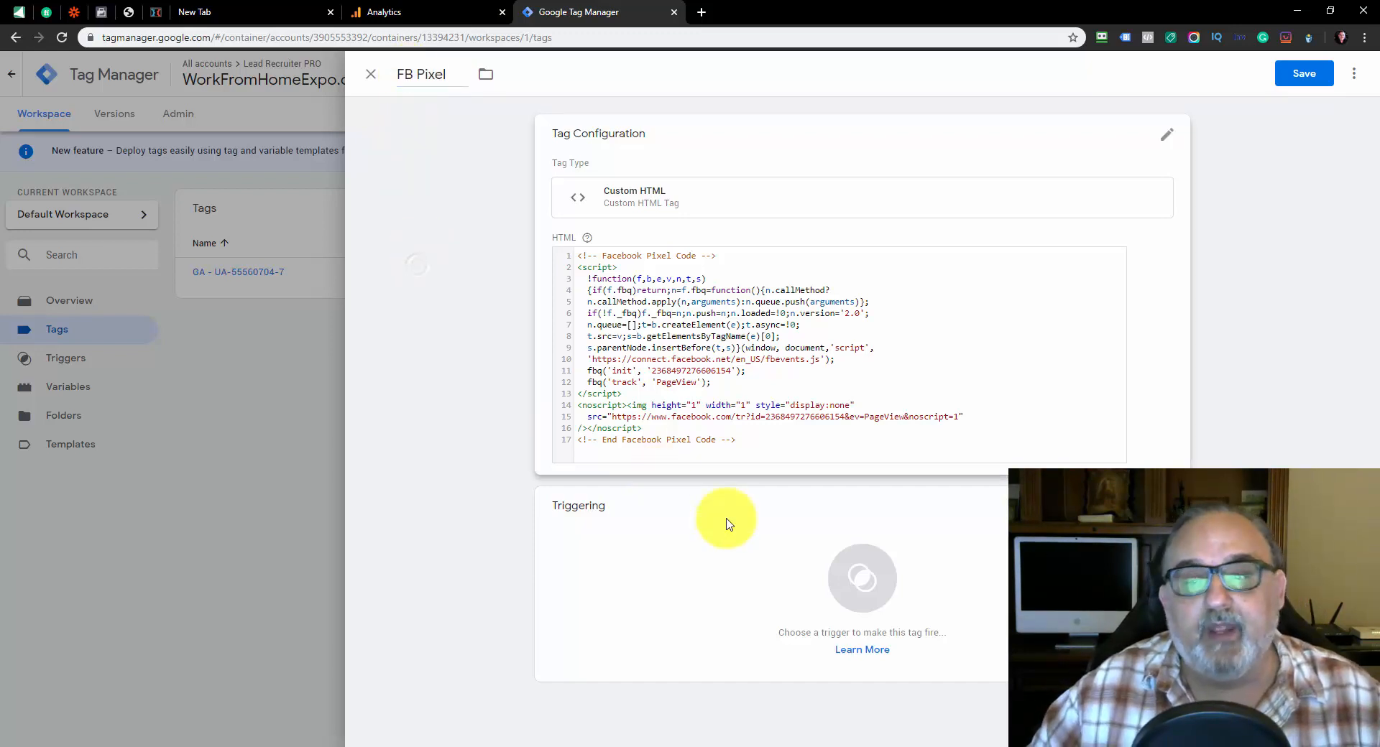
pyautogui.click(794, 563)
pyautogui.click(505, 144)
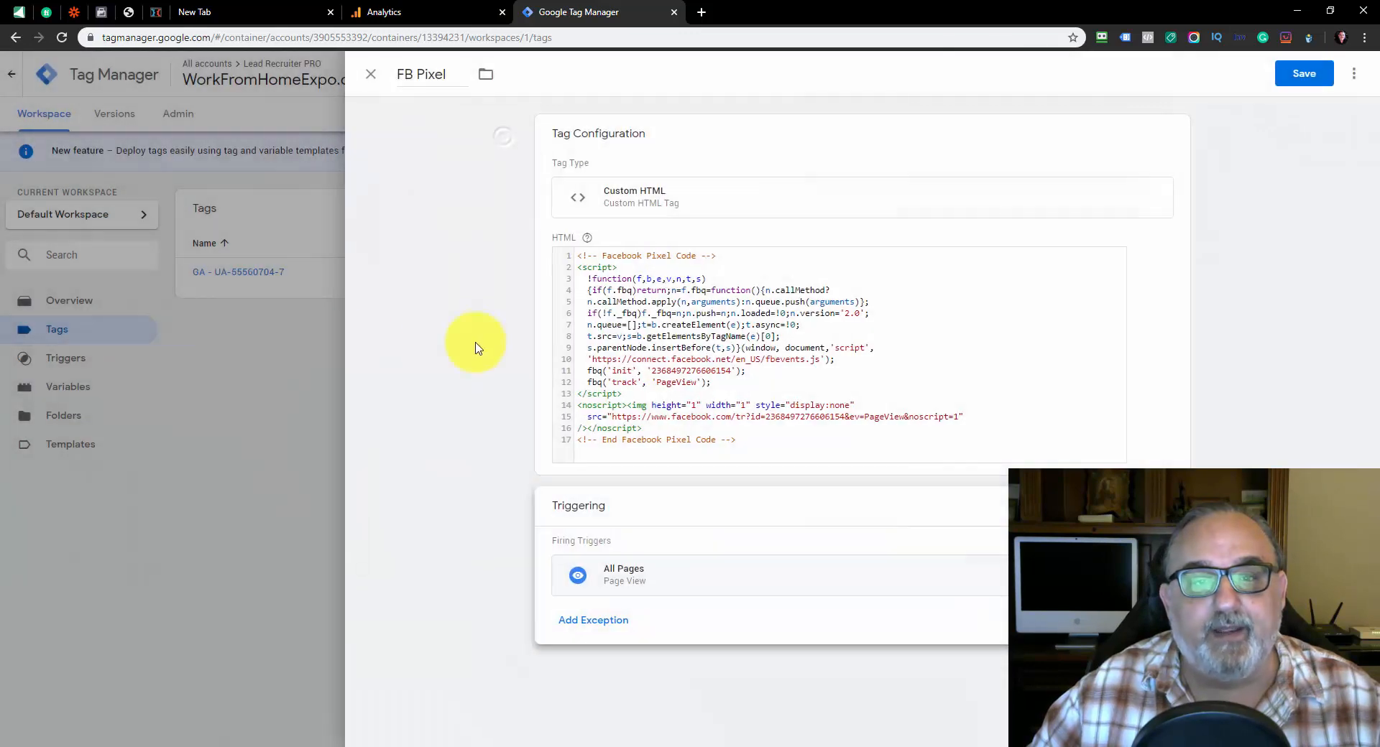
pyautogui.click(1293, 77)
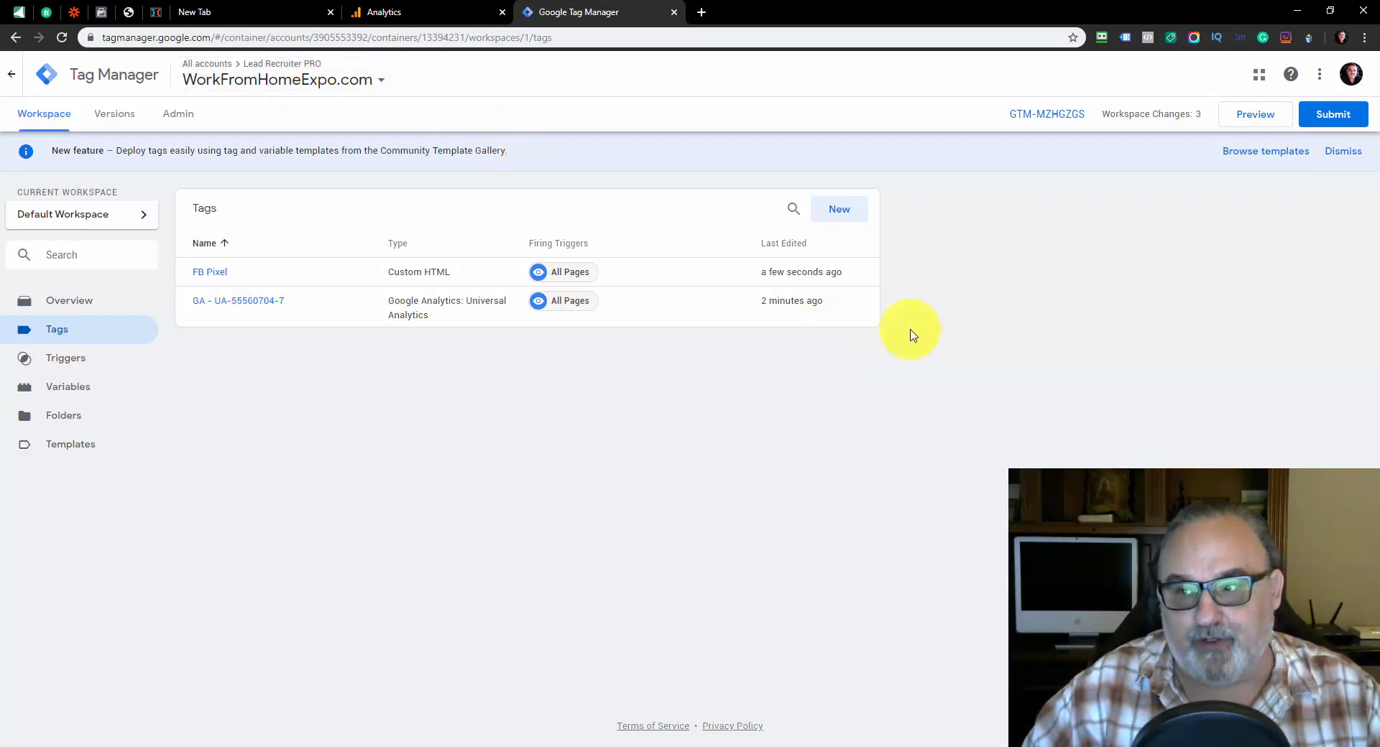
# Submit the workspace changes and publish them to Live as a version named "Set Up"
pyautogui.click(1334, 116)
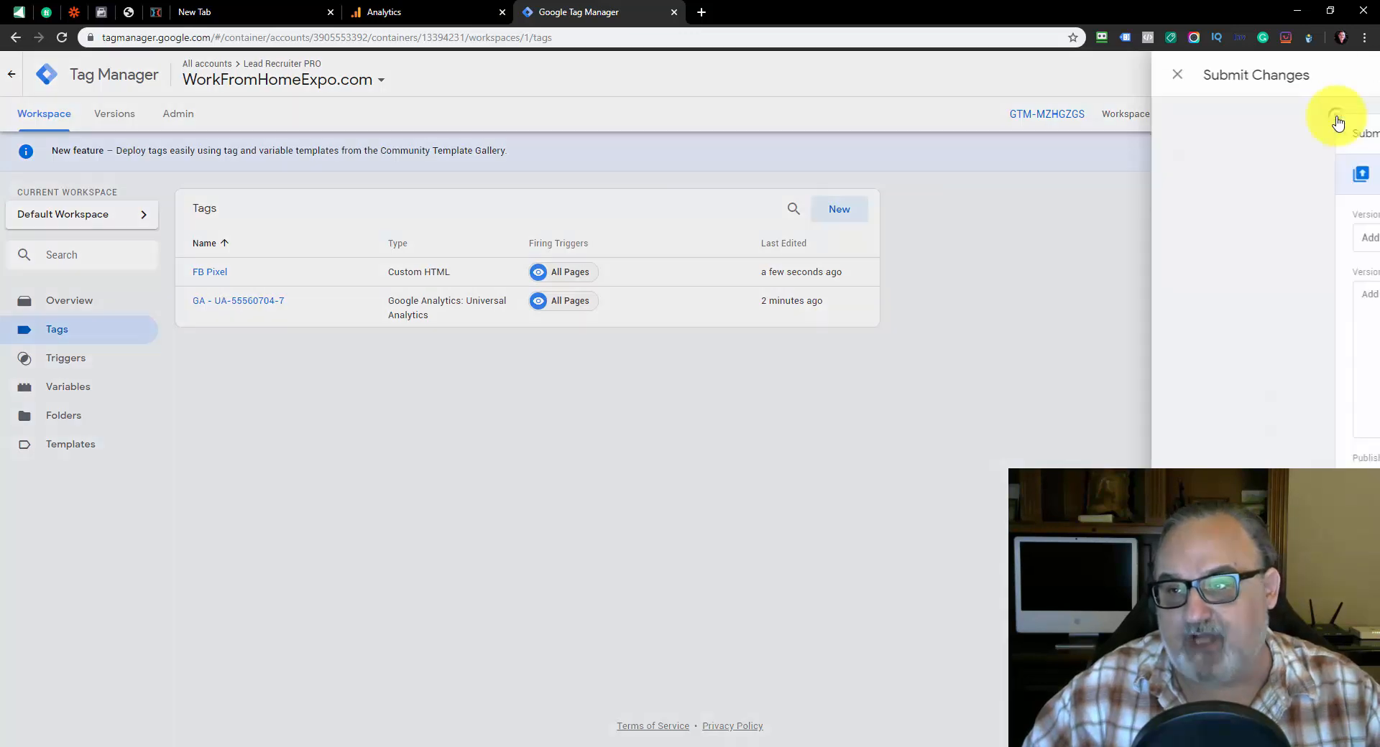
pyautogui.click(571, 250)
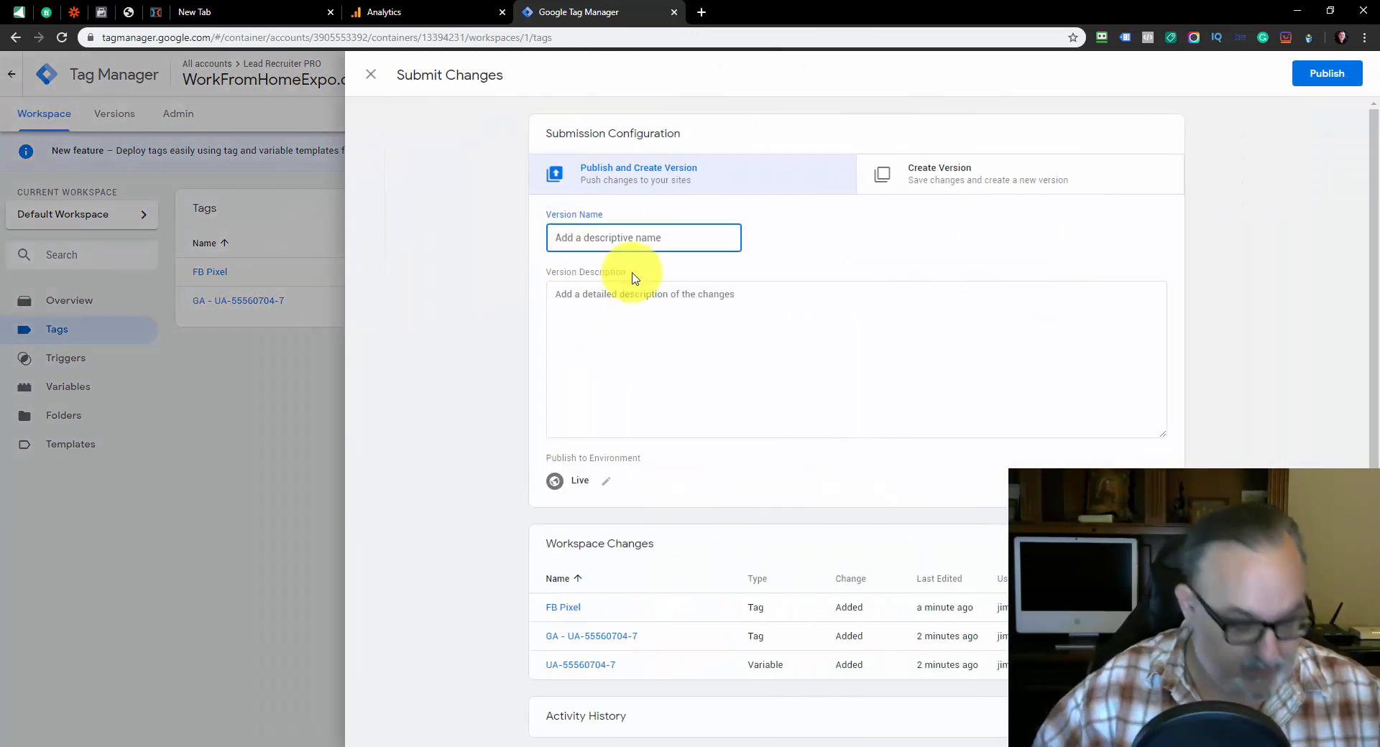
pyautogui.write('Set U')
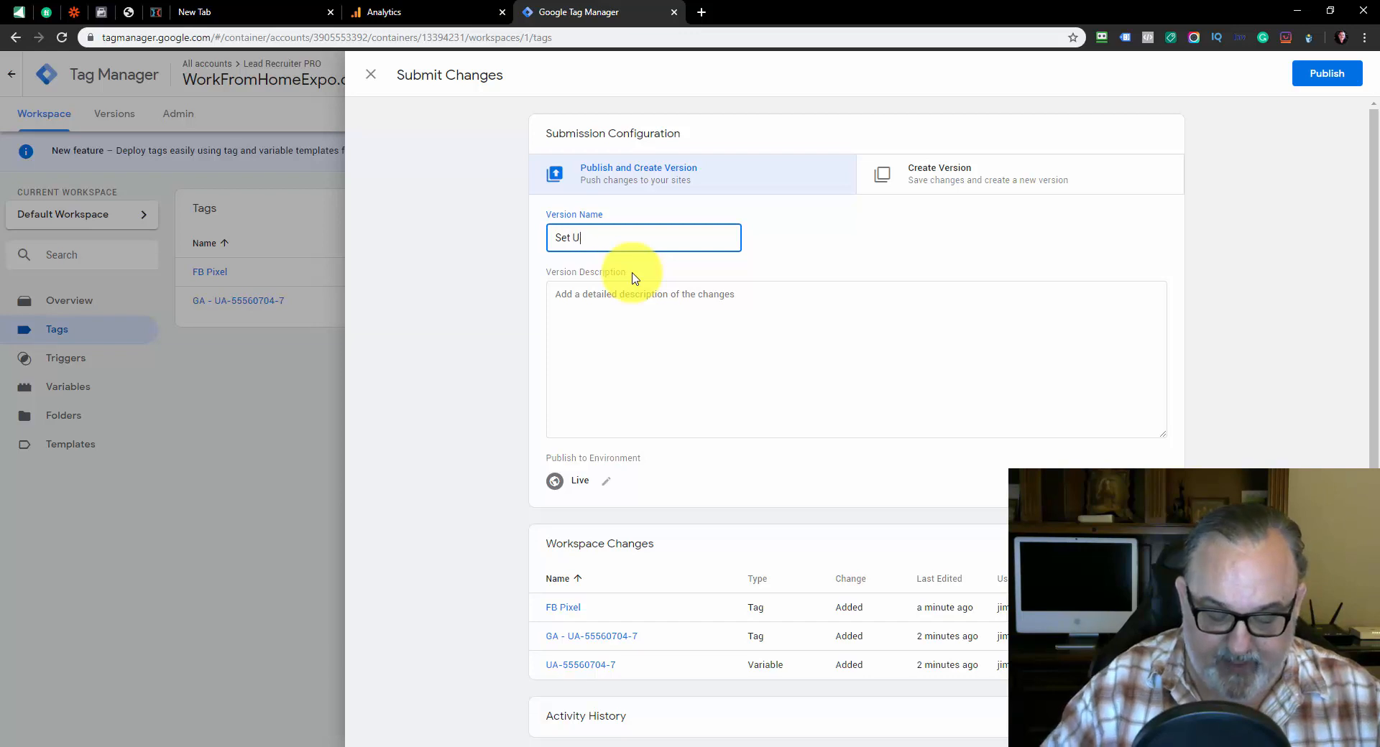
pyautogui.write('p')
pyautogui.click(616, 323)
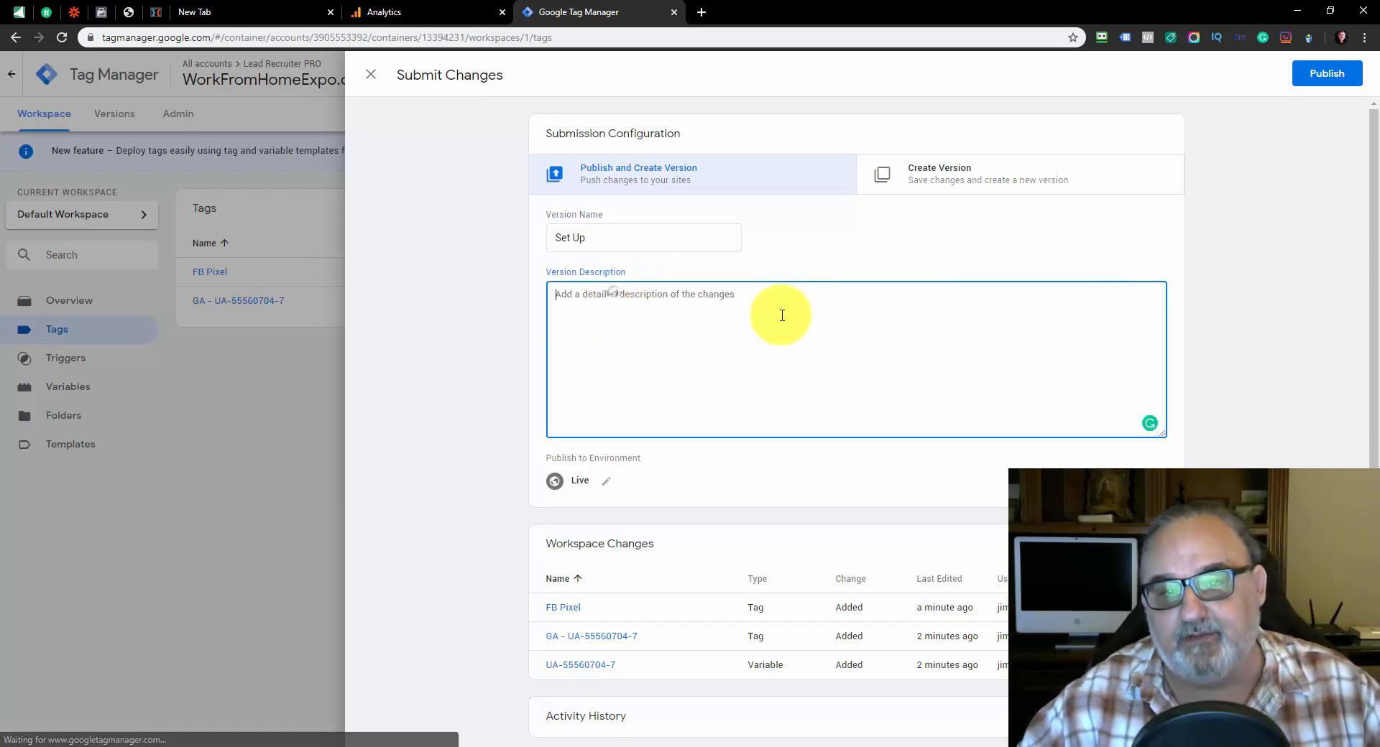
pyautogui.click(1324, 75)
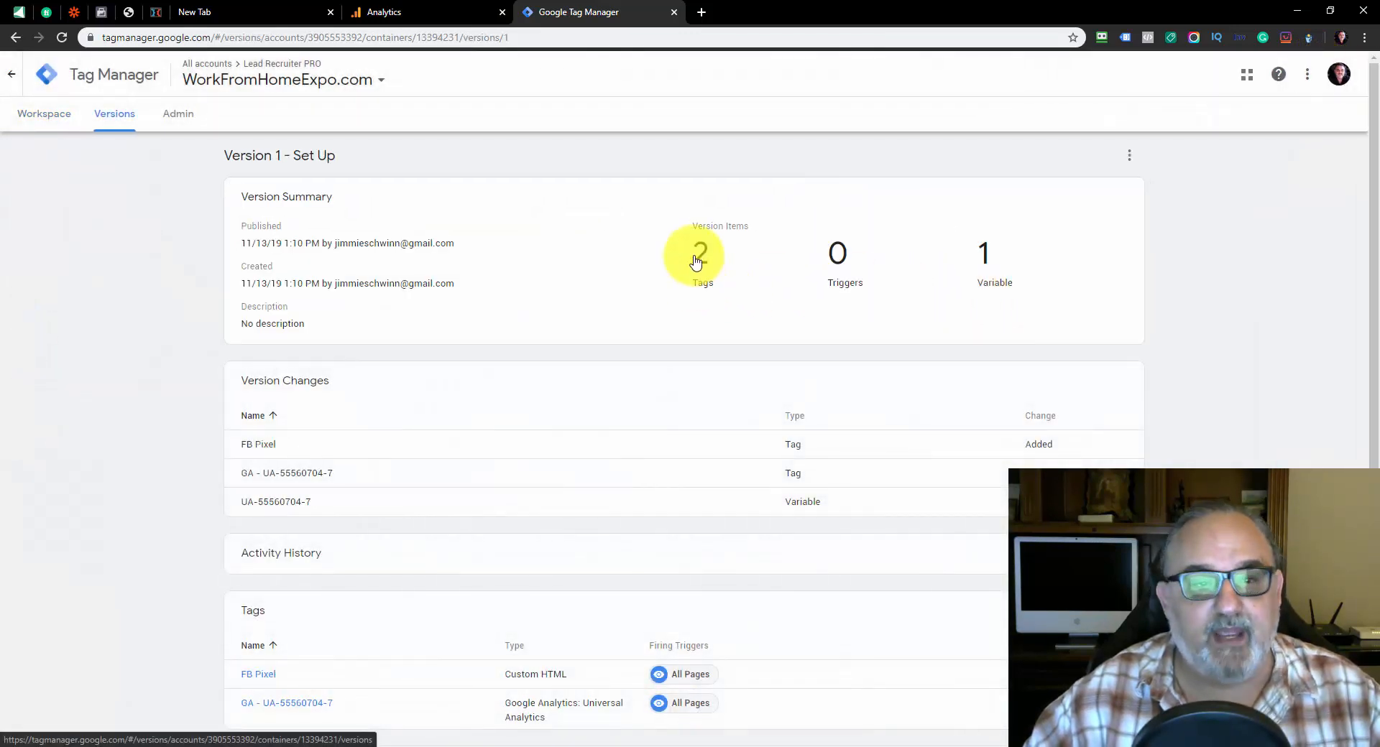
# Open workfromhomeexpo.com in the blank browser tab and check its pixel ID with Facebook Pixel Helper
pyautogui.click(219, 12)
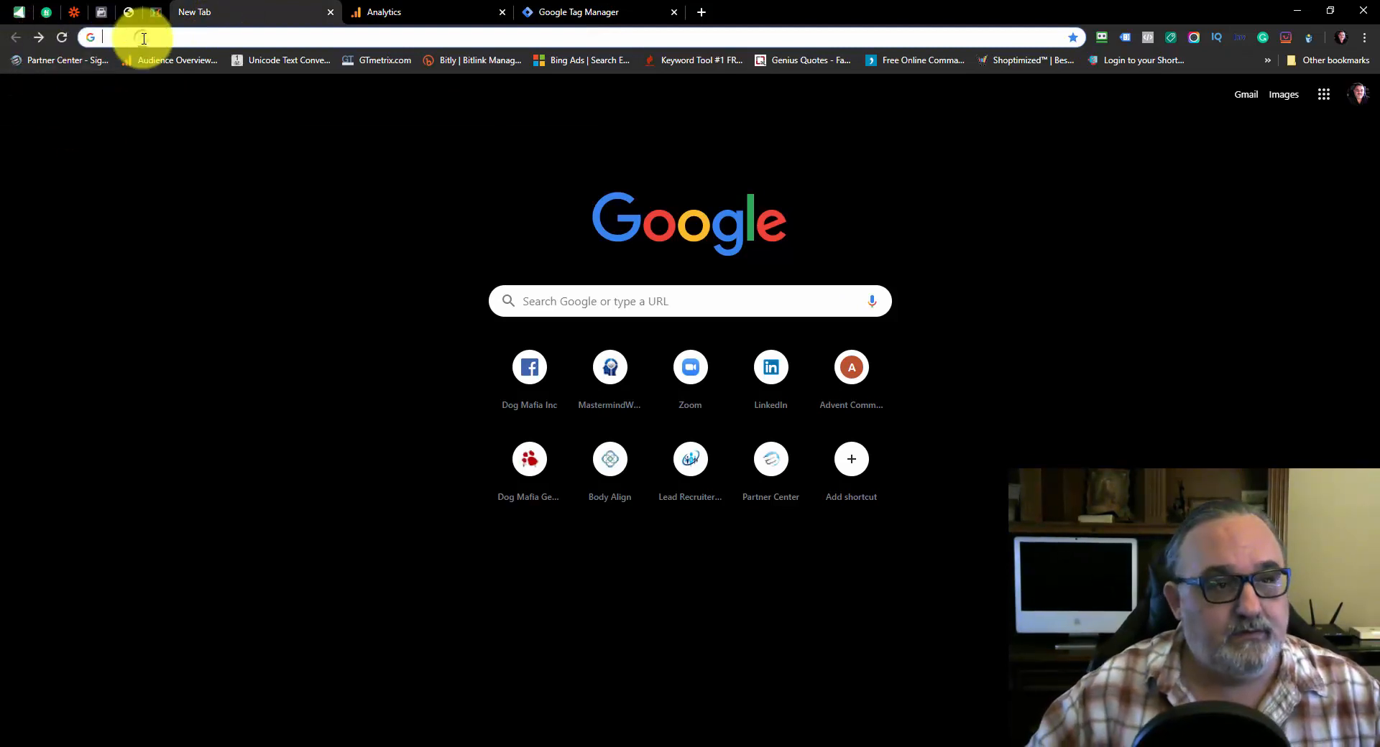
pyautogui.write('work')
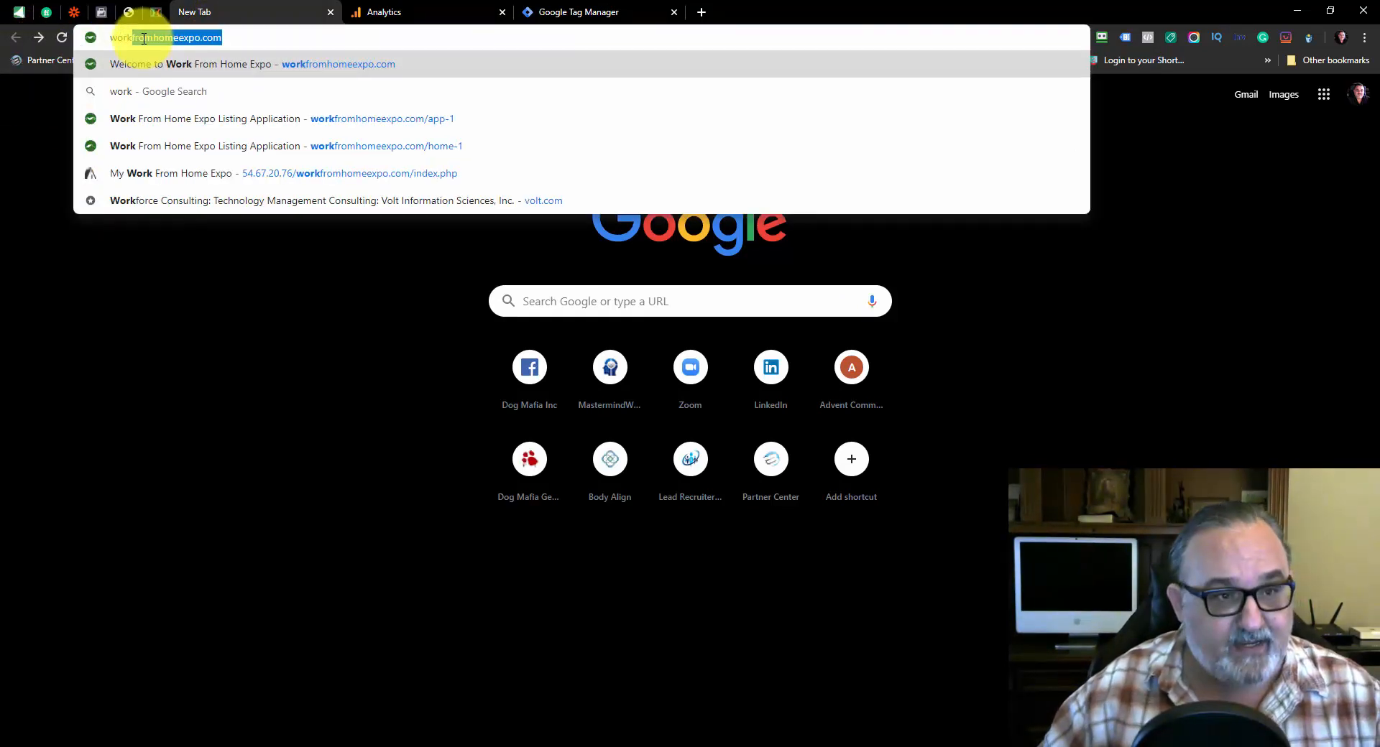
pyautogui.press('Return')
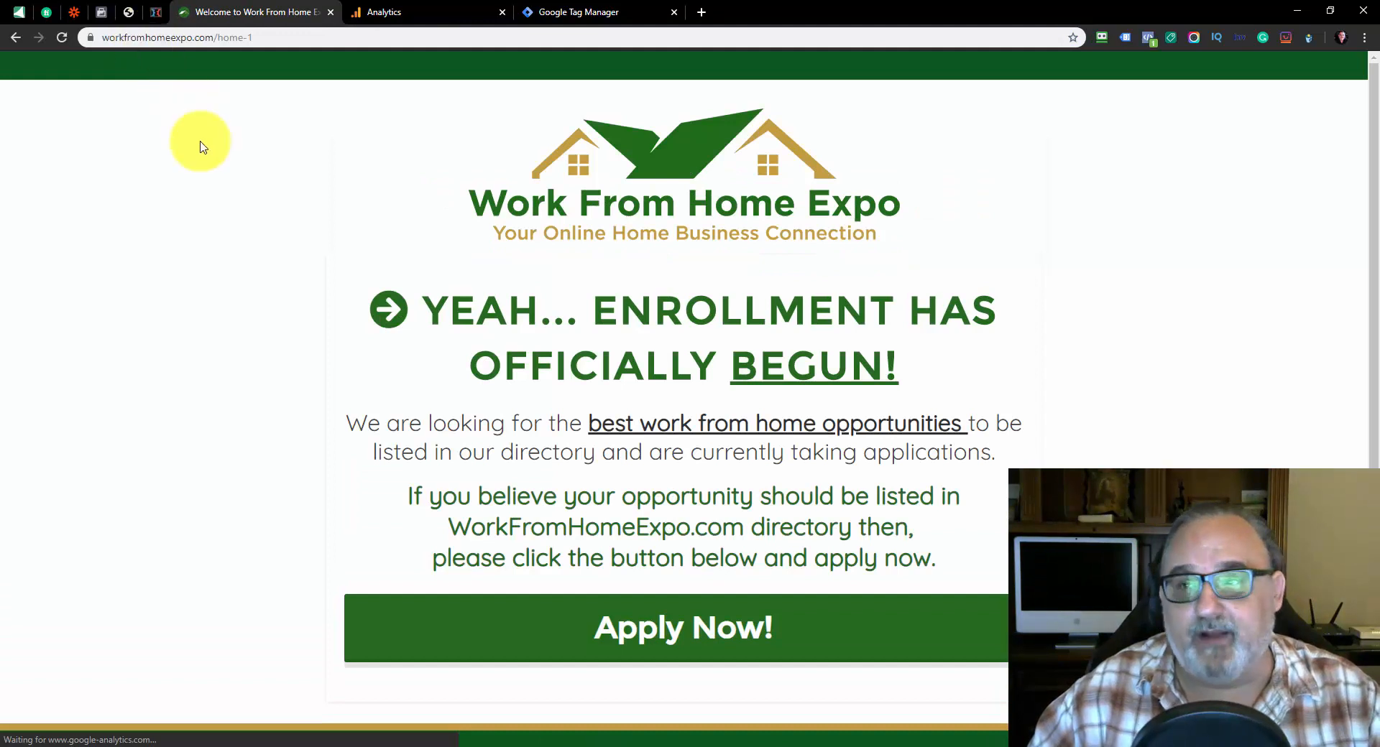
pyautogui.click(1149, 39)
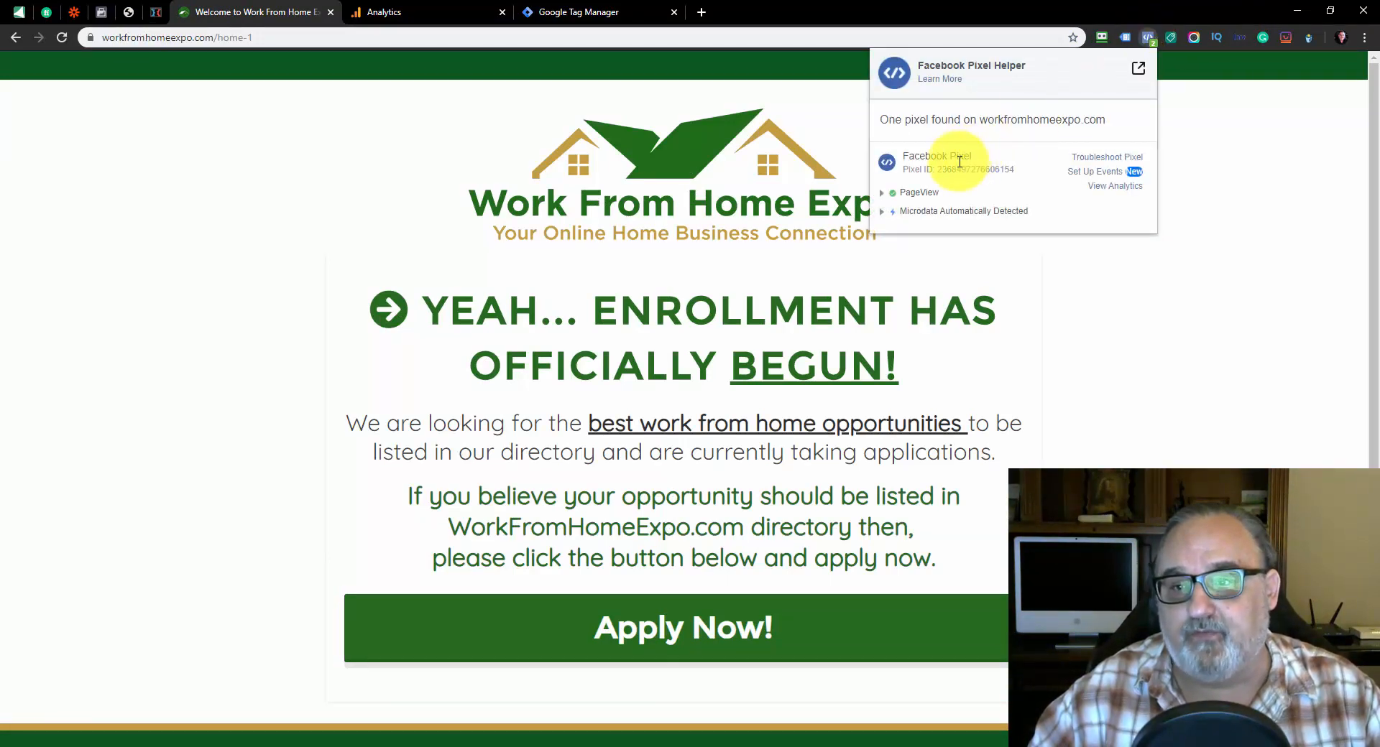
pyautogui.moveTo(942, 169); pyautogui.dragTo(1016, 173)
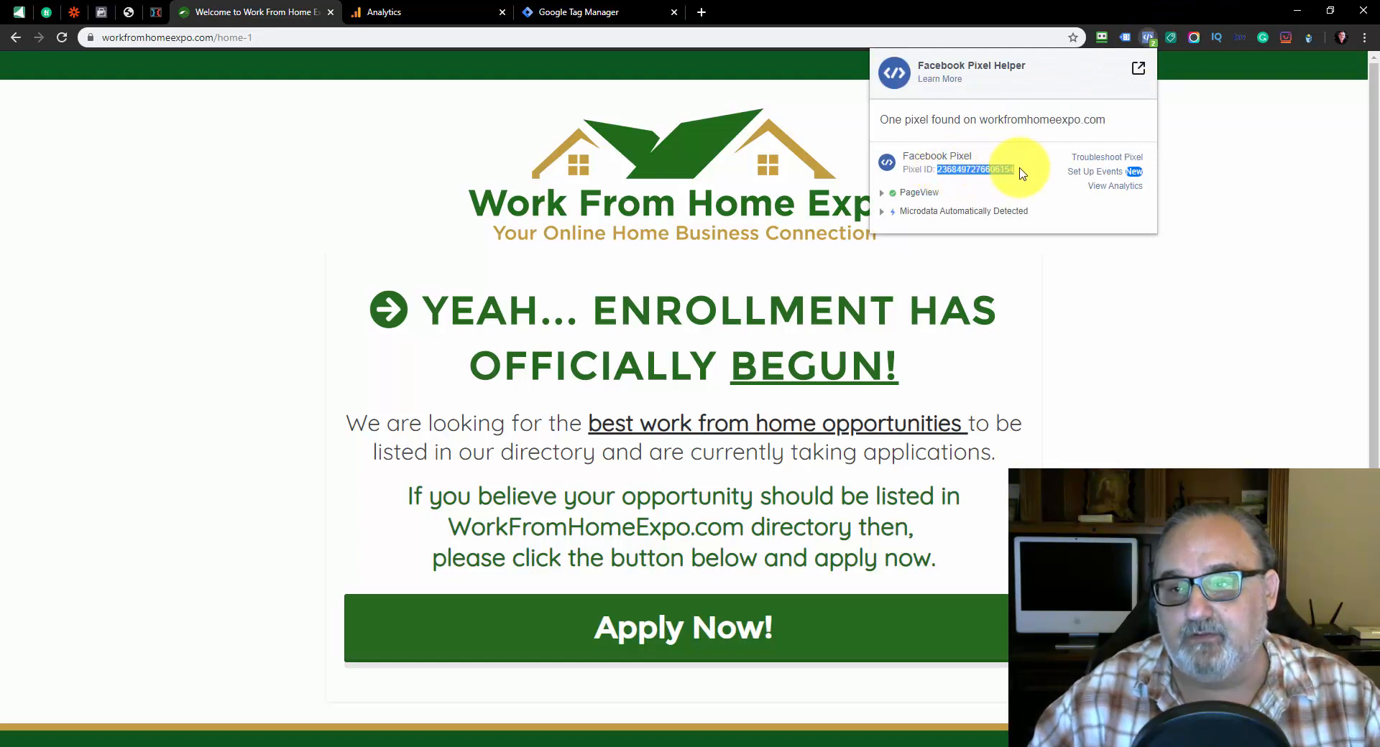
pyautogui.click(1071, 284)
# Enable Google Tag Assistant for the Work From Home Expo page and reload the page
pyautogui.click(1125, 37)
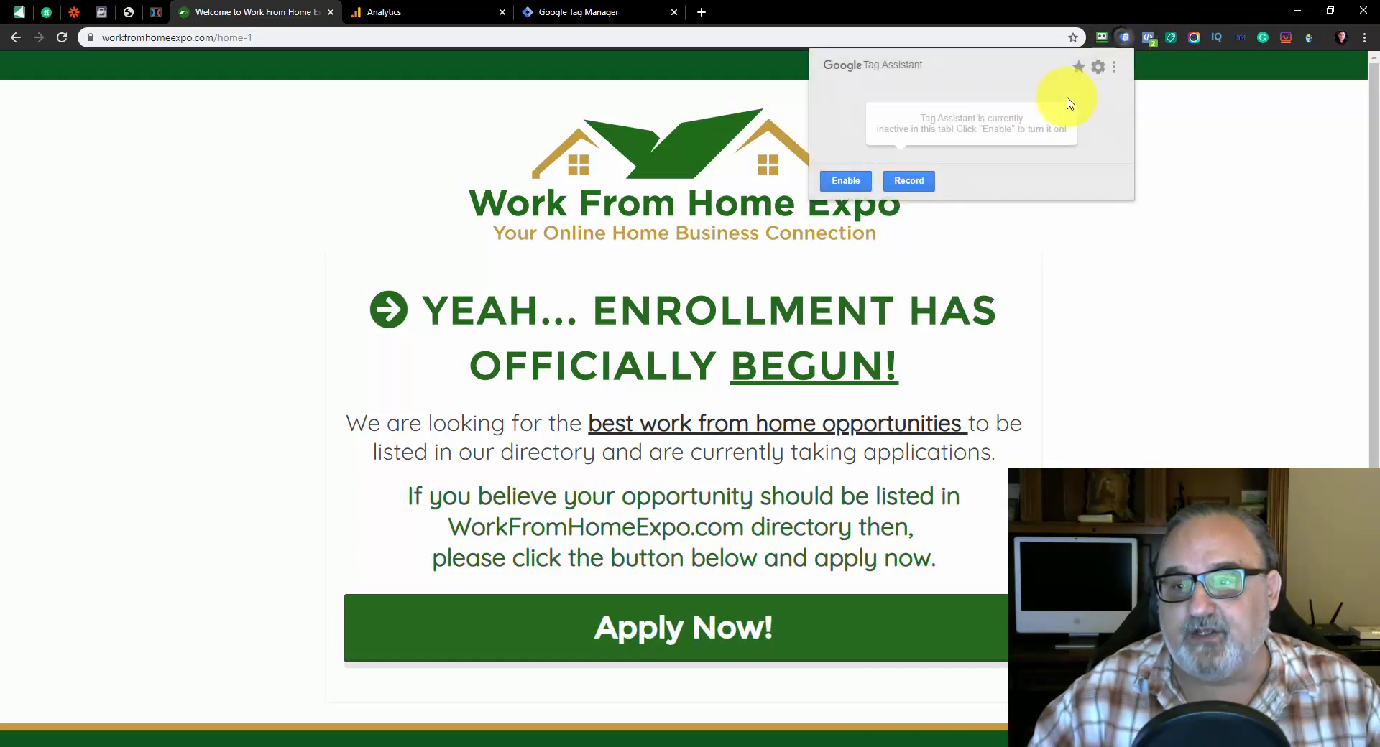
pyautogui.click(855, 189)
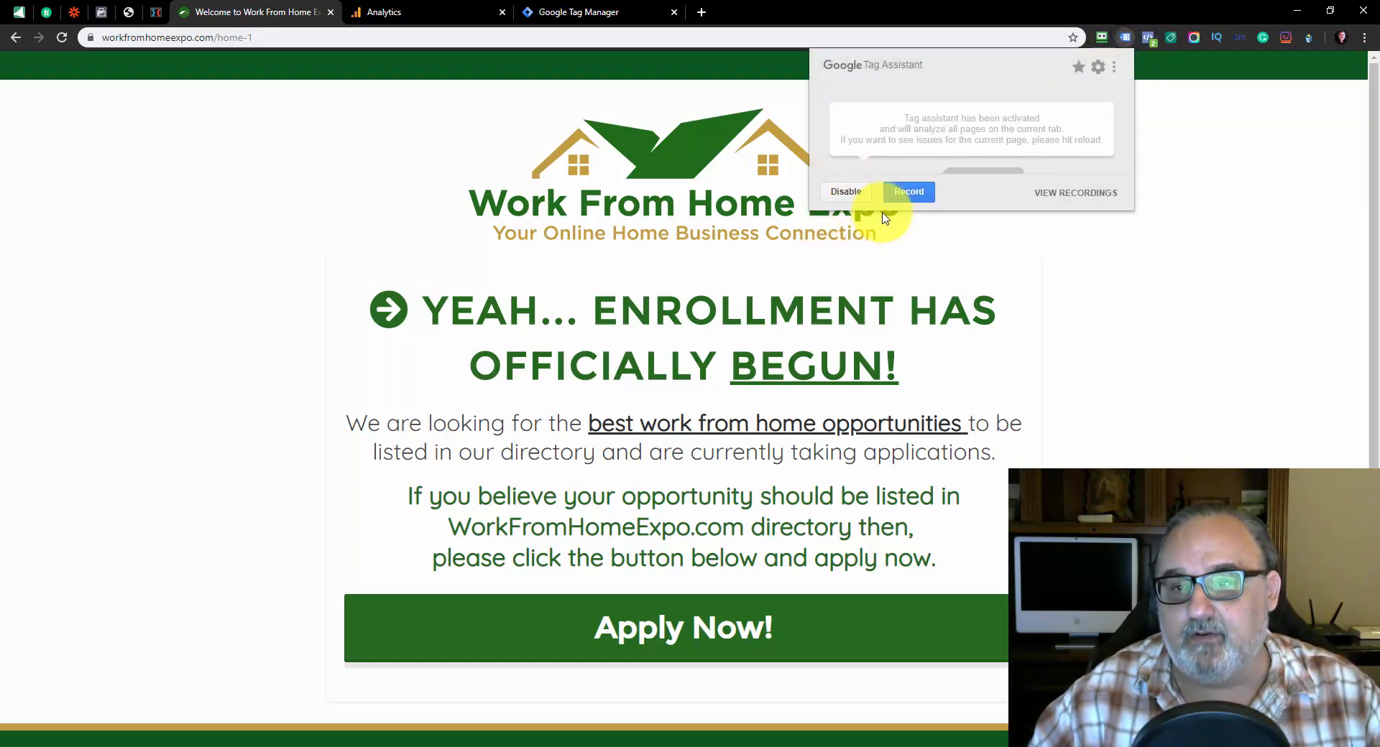
pyautogui.click(1049, 282)
pyautogui.click(62, 37)
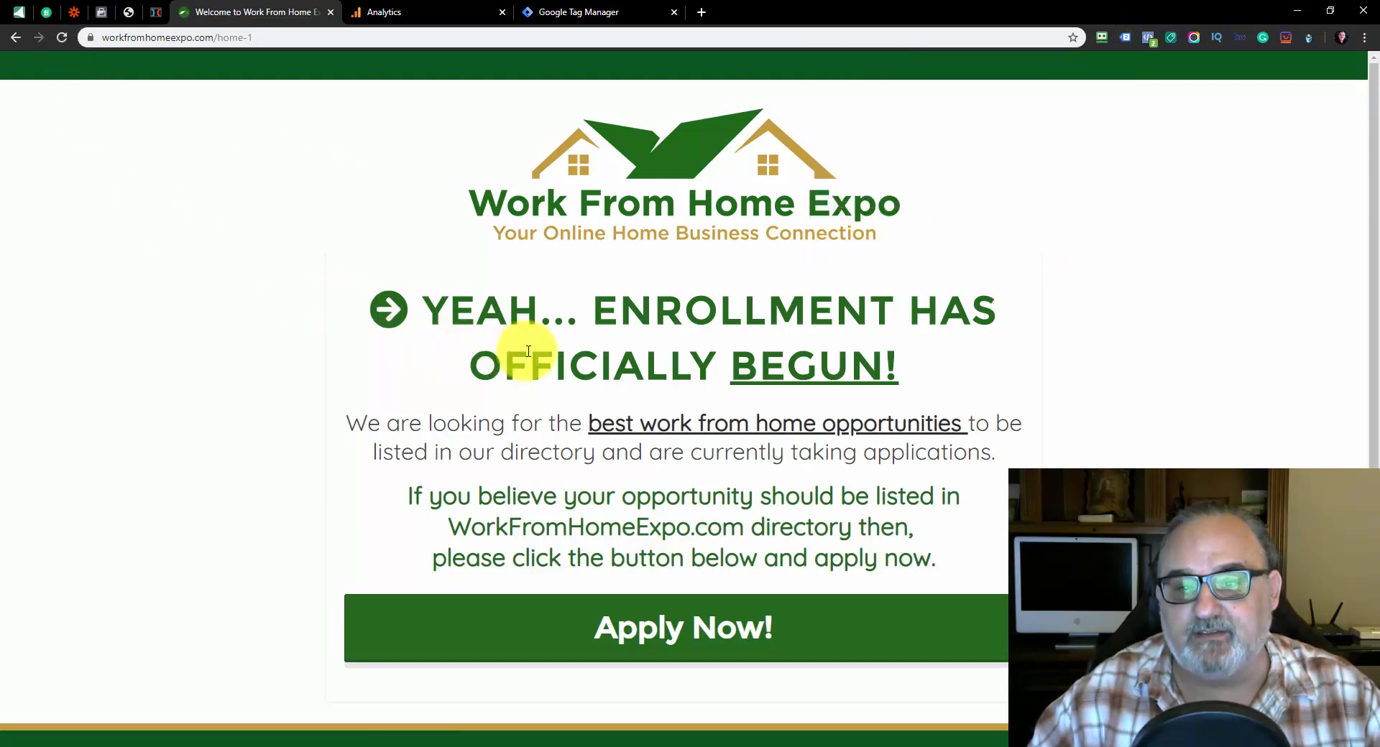
# Examine the details of the Google Tag Manager and Google Analytics tags in the Tag Assistant results
pyautogui.click(1124, 37)
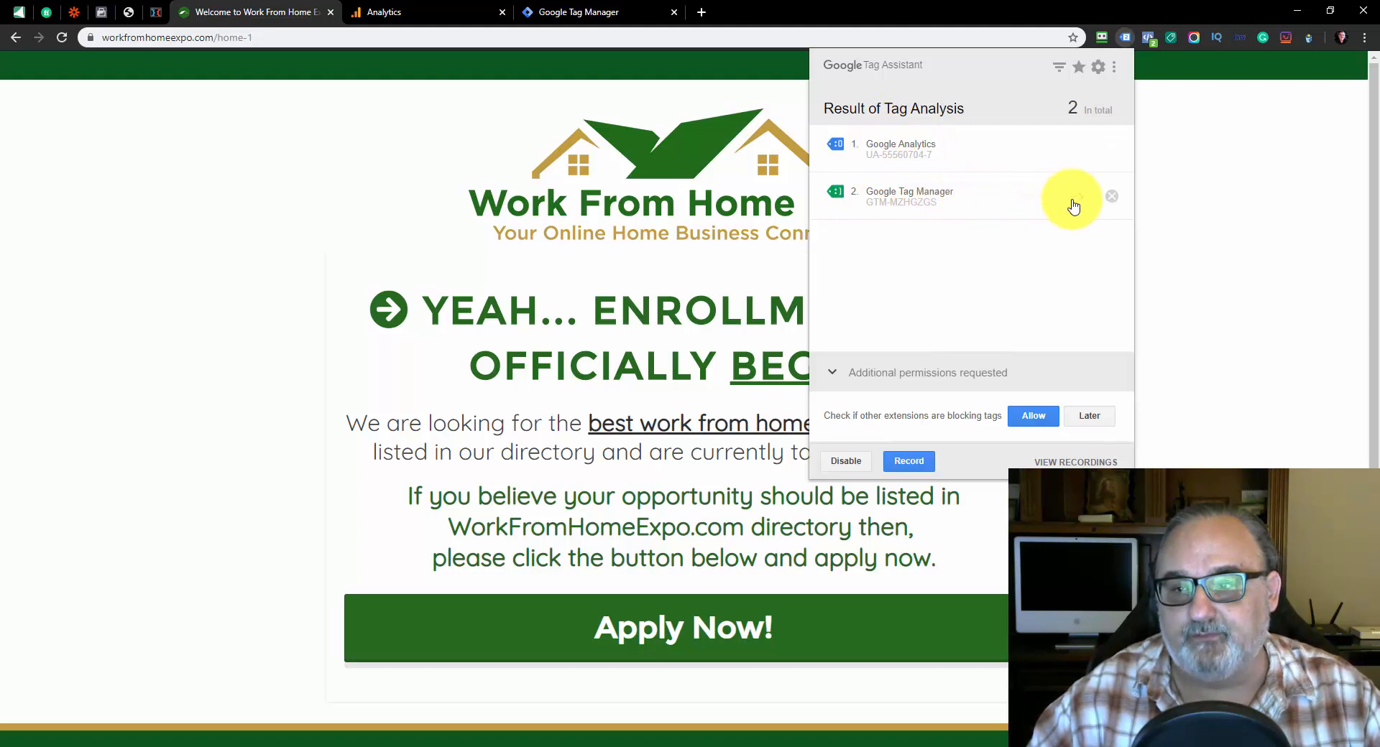
pyautogui.click(1078, 202)
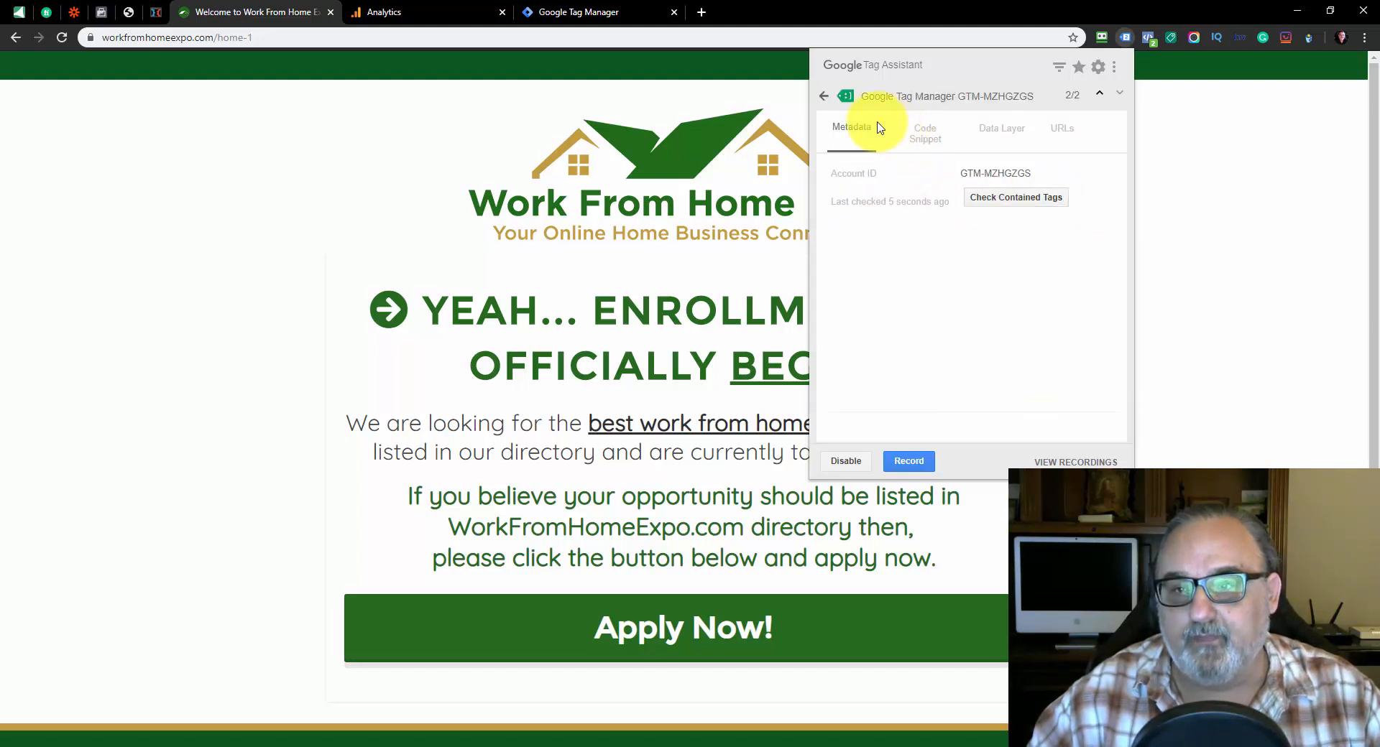
pyautogui.click(824, 97)
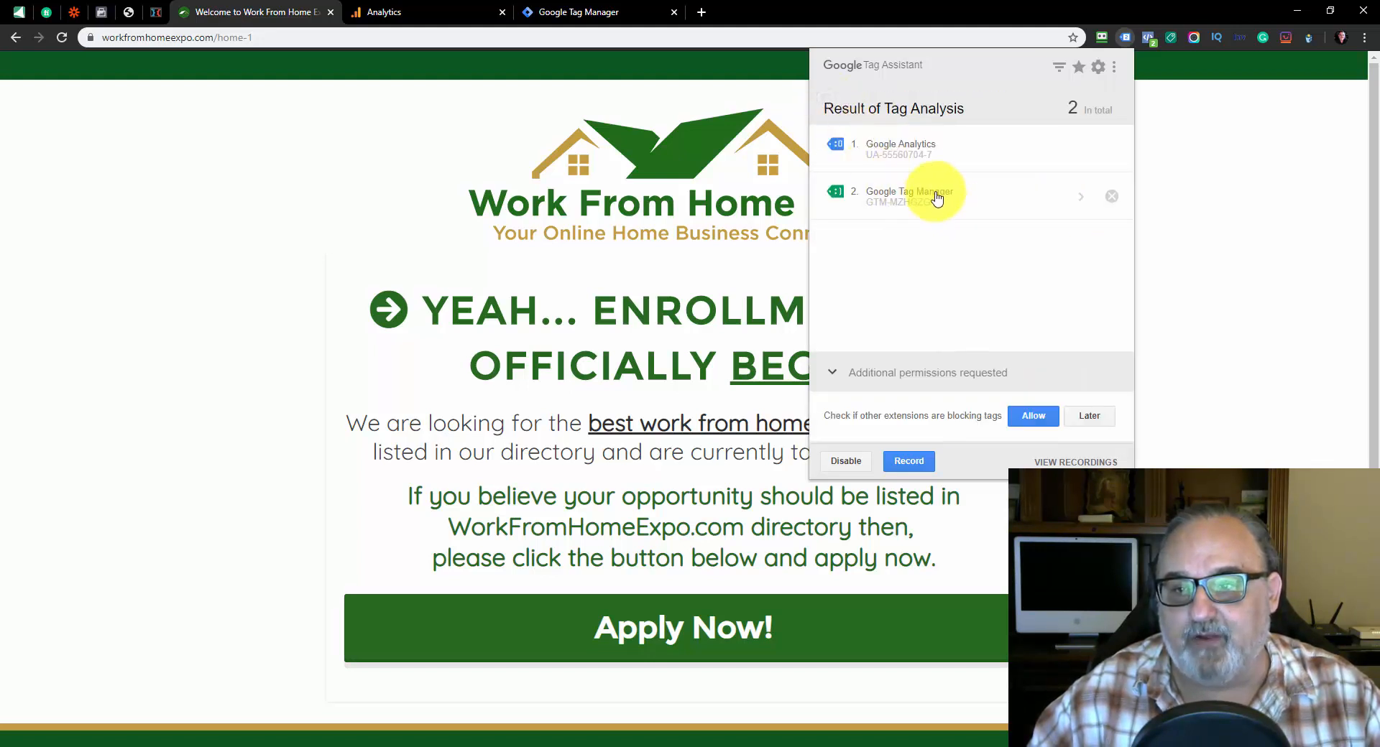
pyautogui.click(967, 154)
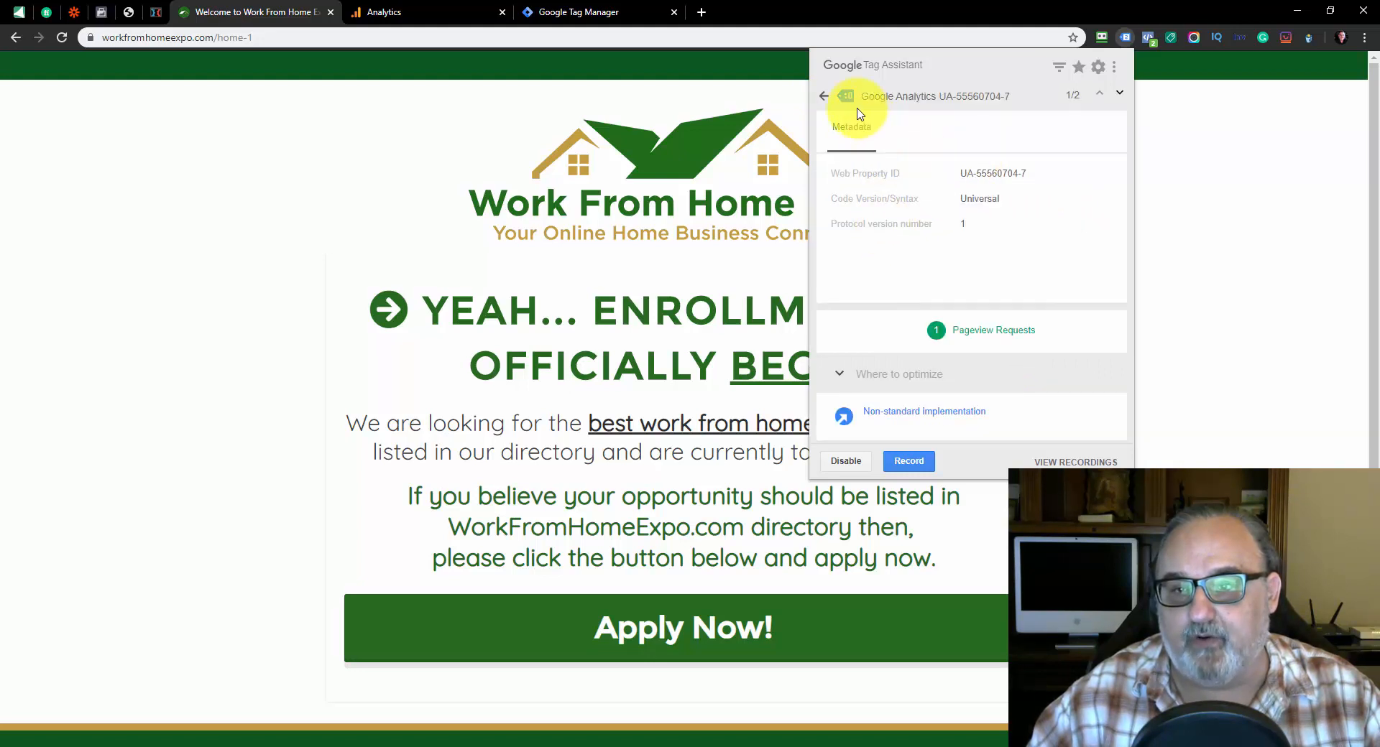
pyautogui.click(823, 95)
pyautogui.click(1183, 129)
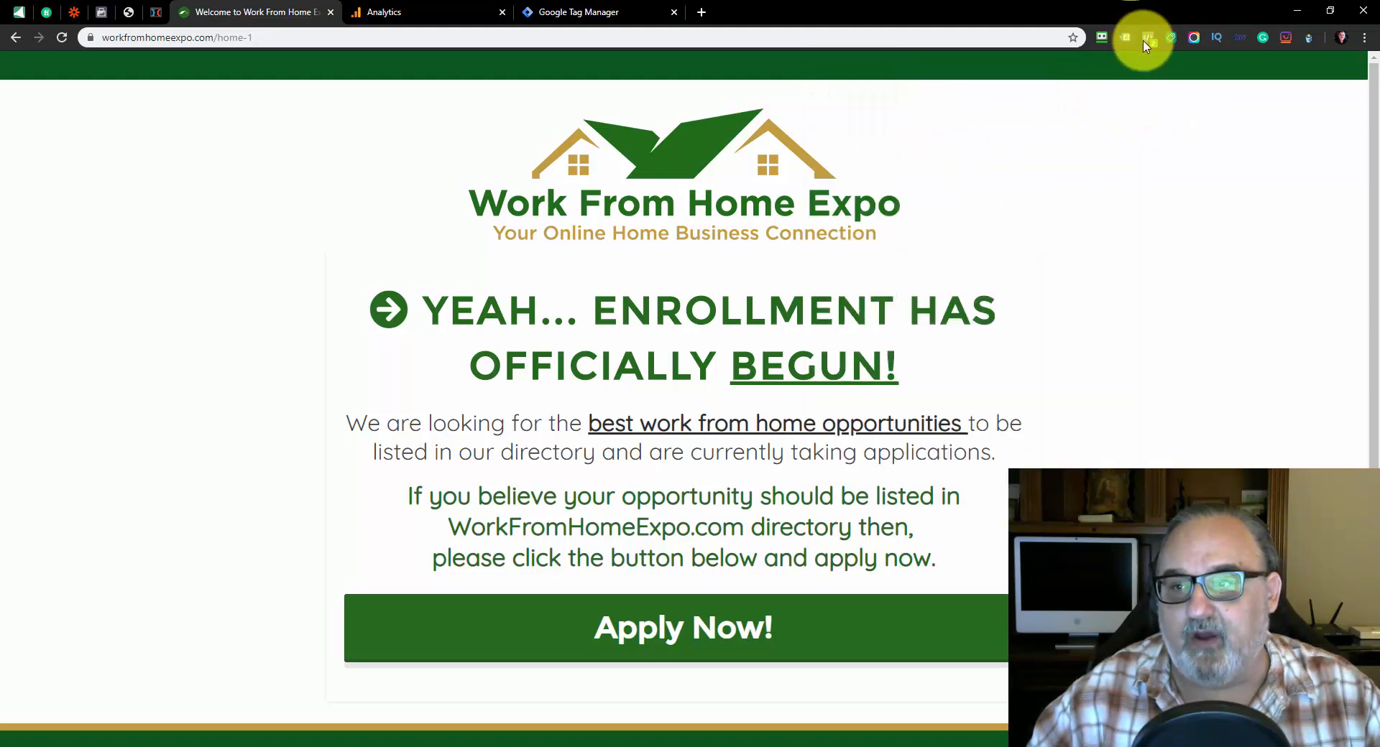
# Look over the live page and recheck its tracking with Facebook Pixel Helper and Google Tag Assistant
pyautogui.click(1147, 42)
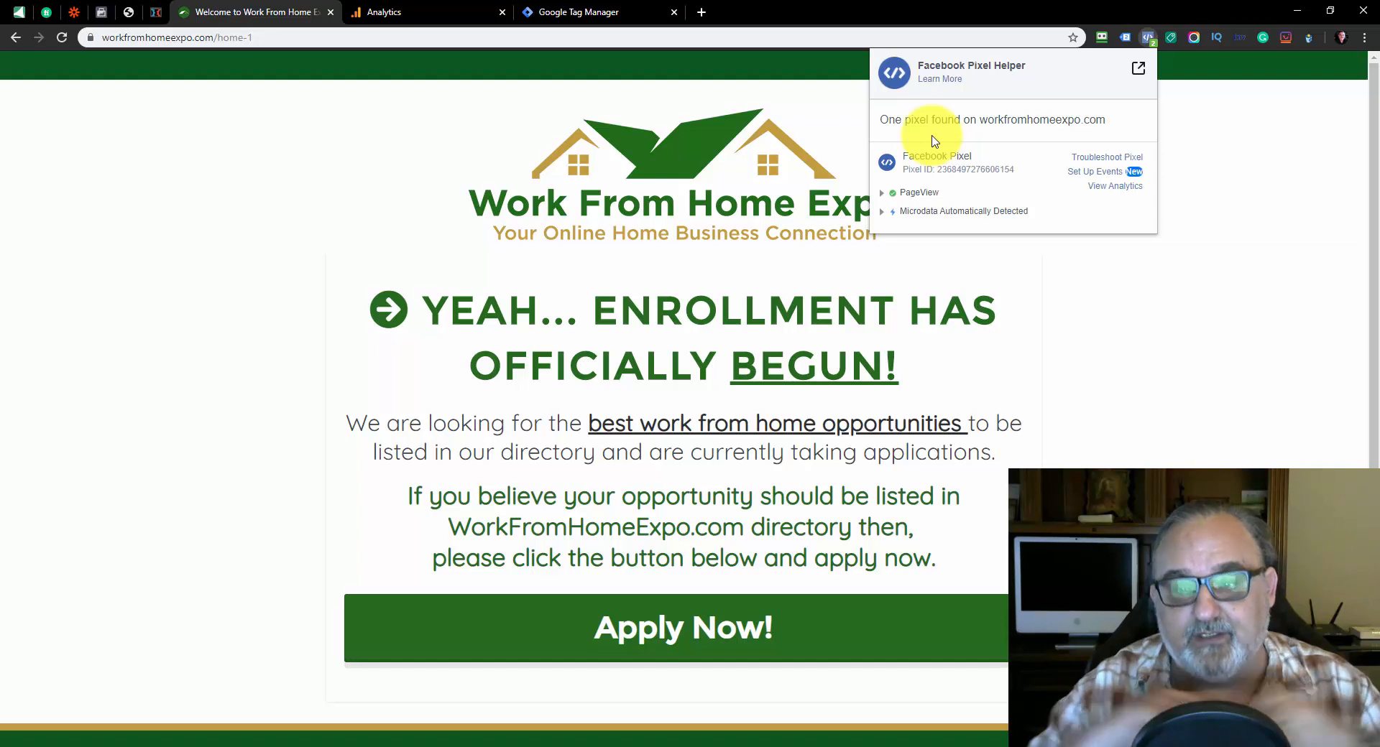
pyautogui.click(1133, 280)
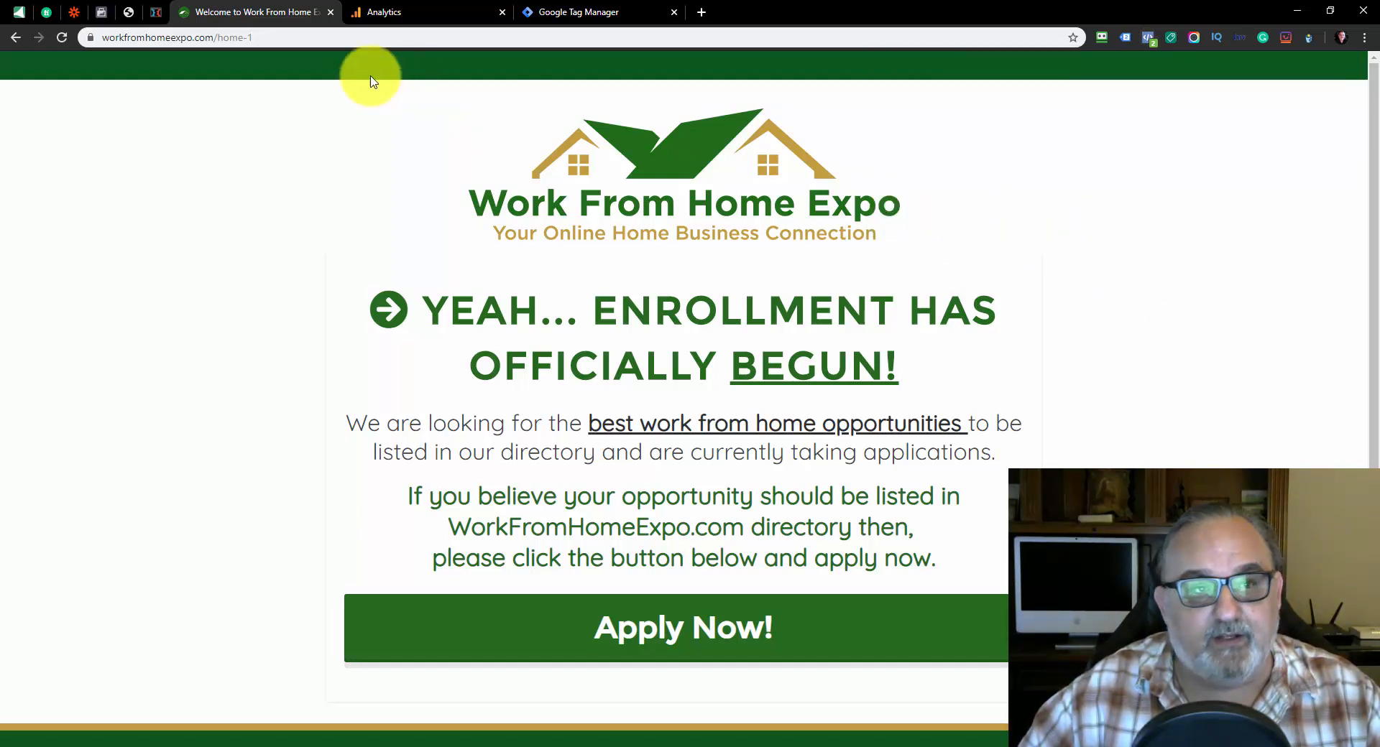
pyautogui.scroll(-2, 650, 316)
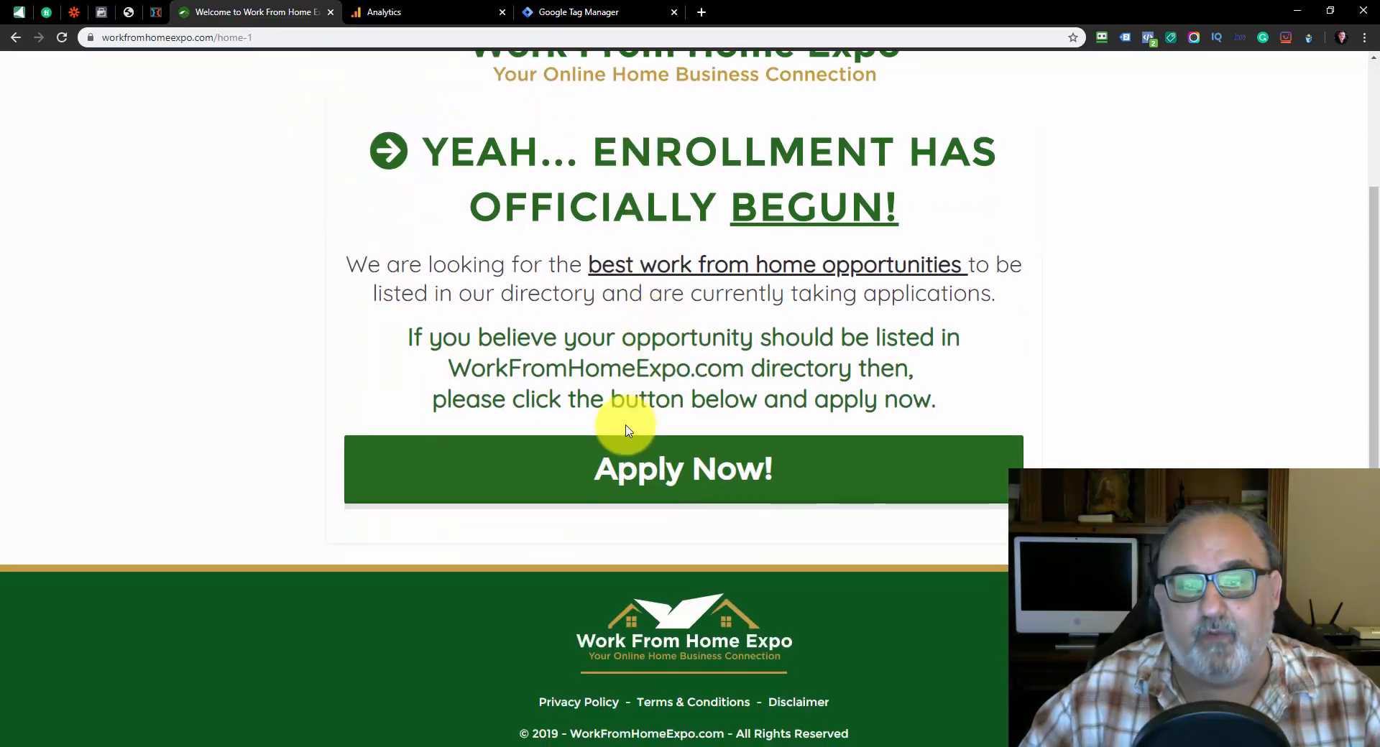
pyautogui.scroll(2, 625, 425)
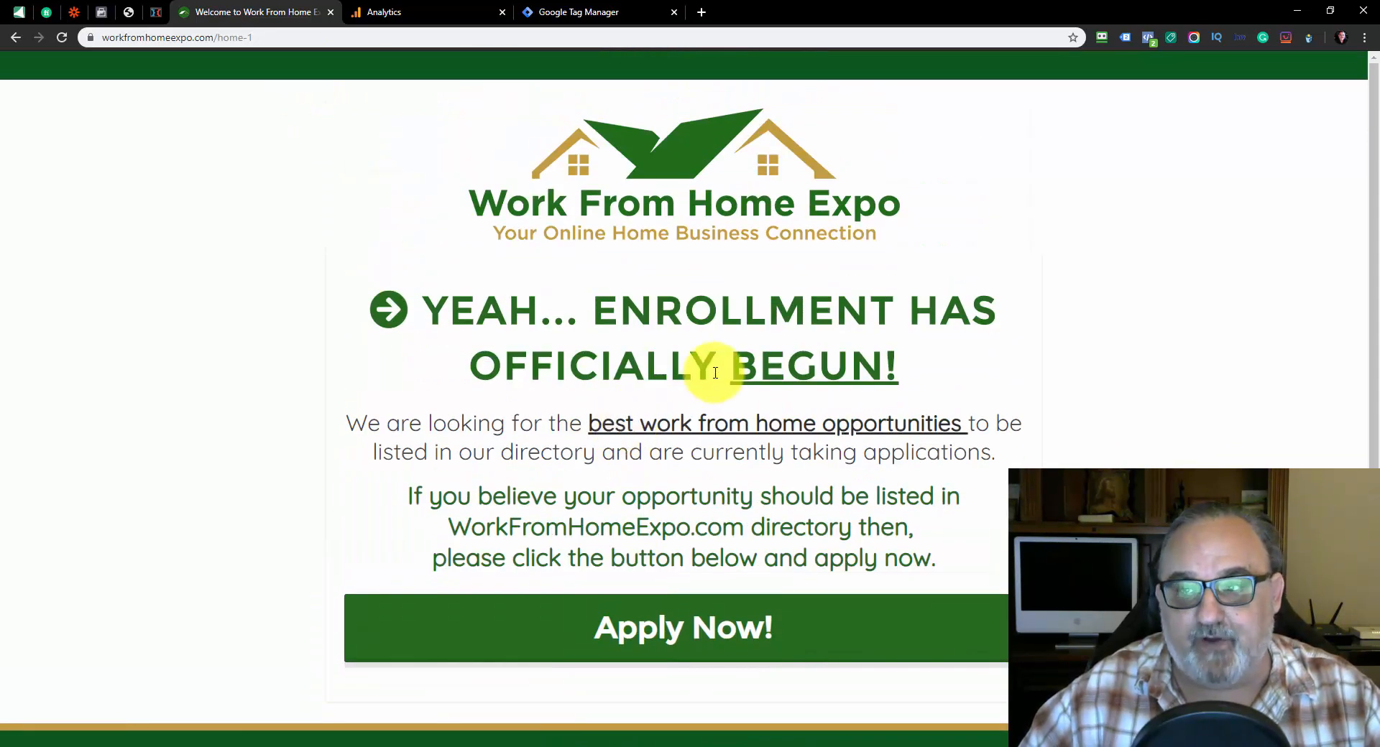
pyautogui.click(1126, 40)
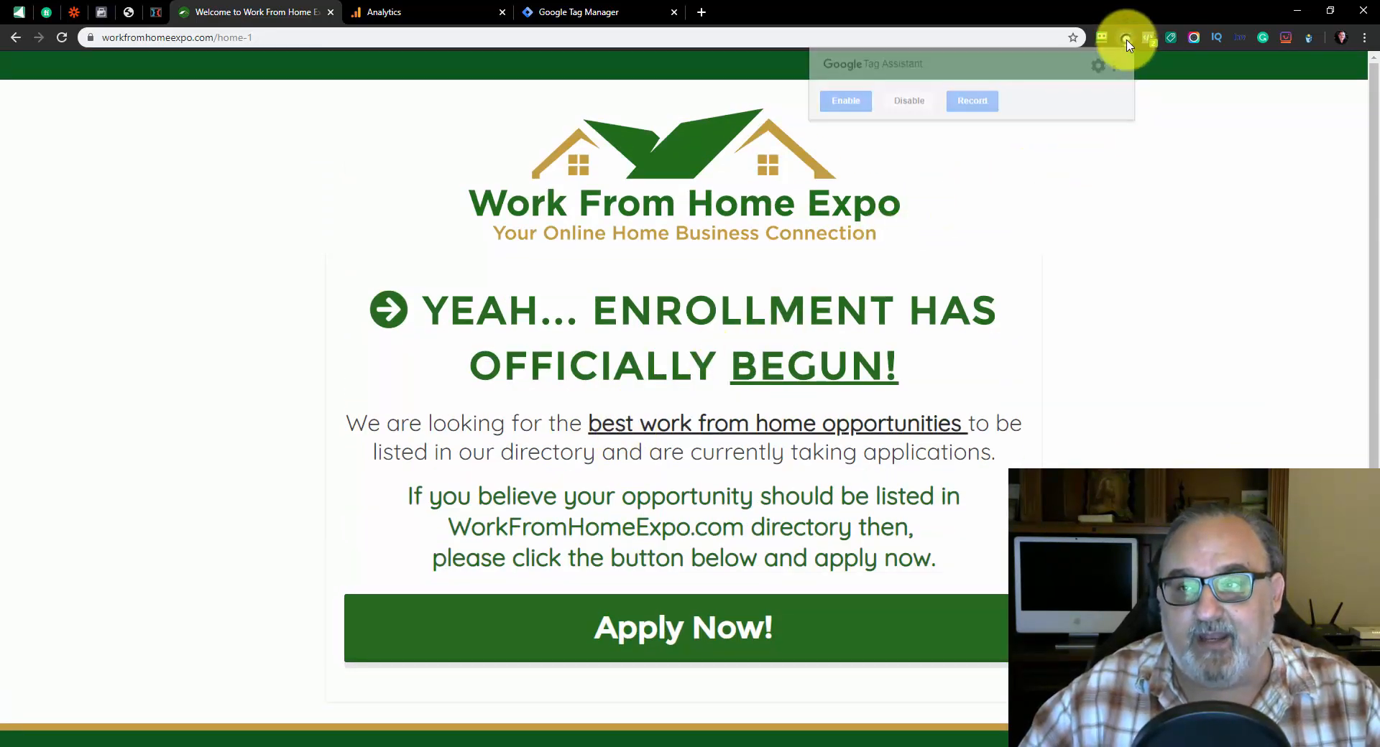
pyautogui.click(1203, 169)
pyautogui.click(1141, 43)
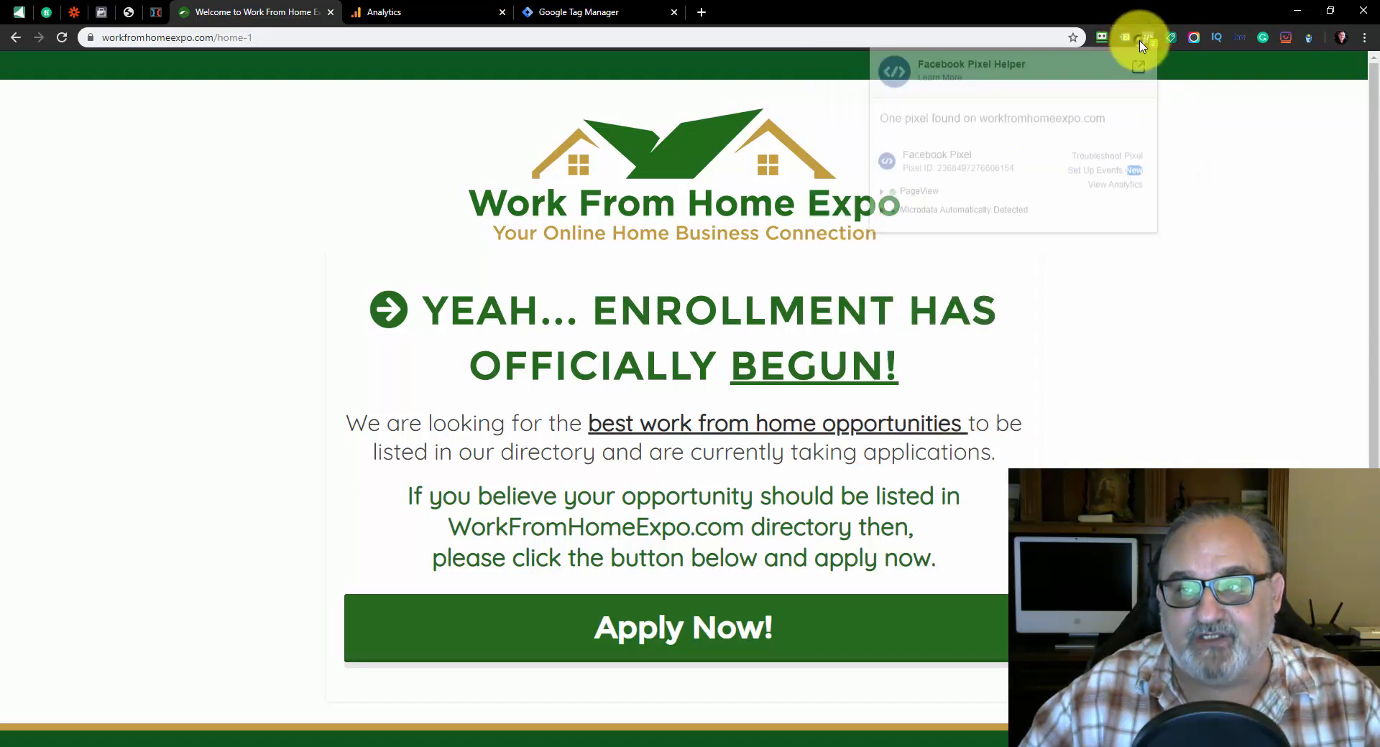
pyautogui.click(1222, 220)
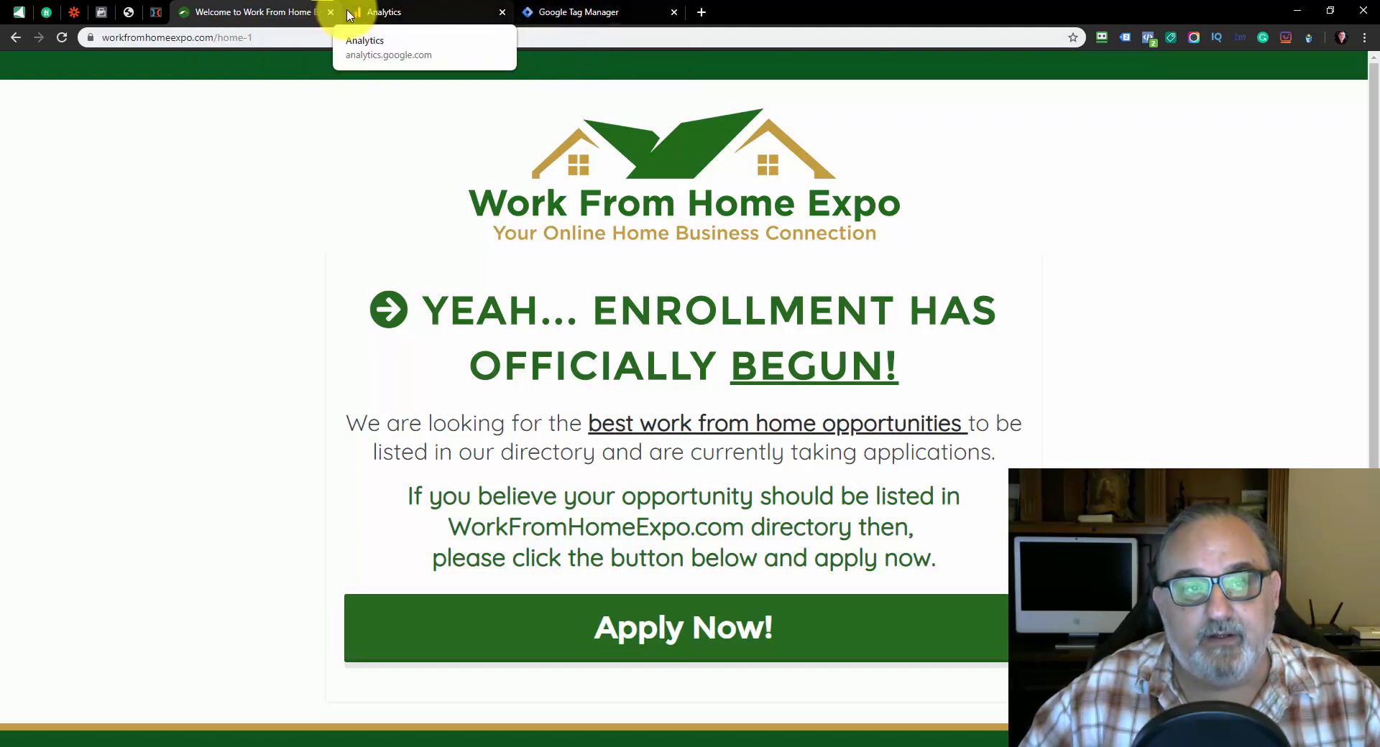
# Review the Analytics tracking ID and the published Tag Manager version, and return to the Work From Home Expo page
pyautogui.click(366, 12)
pyautogui.tripleClick(360, 246)
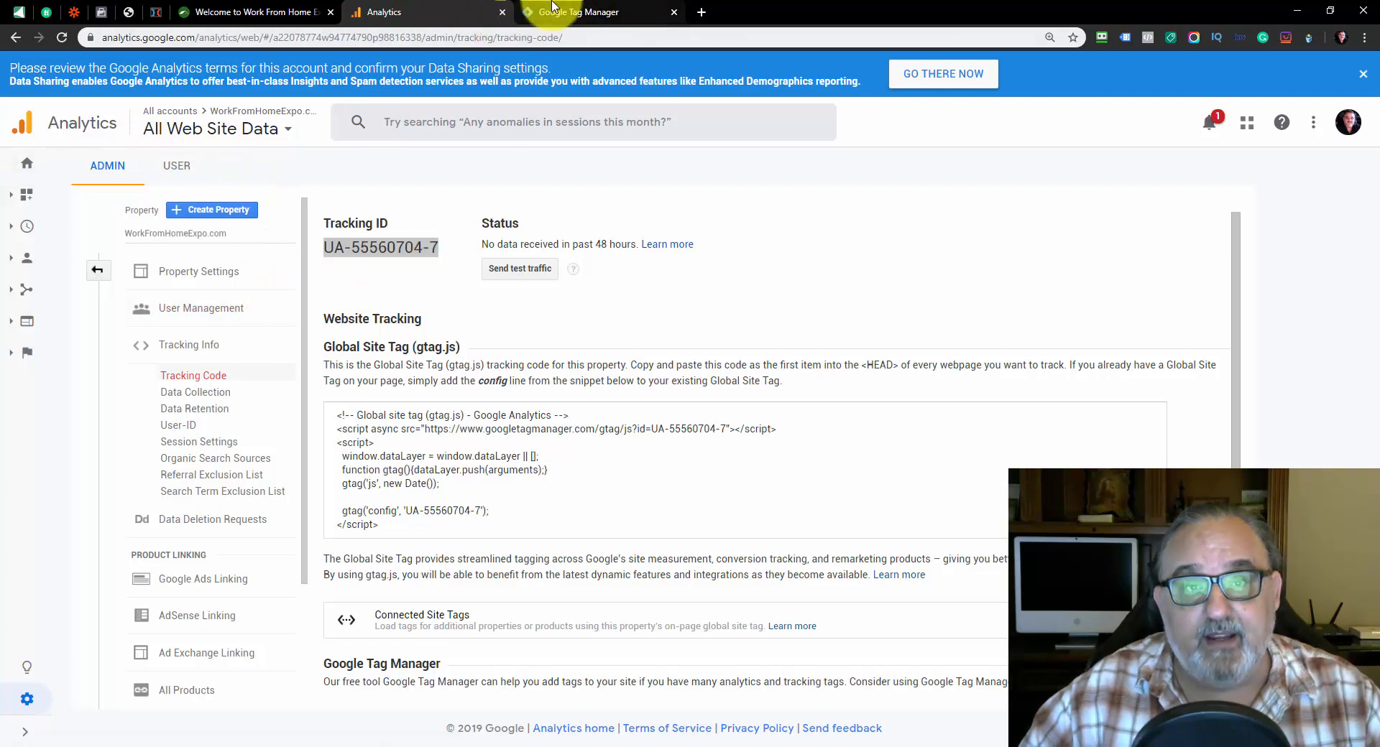
pyautogui.click(575, 12)
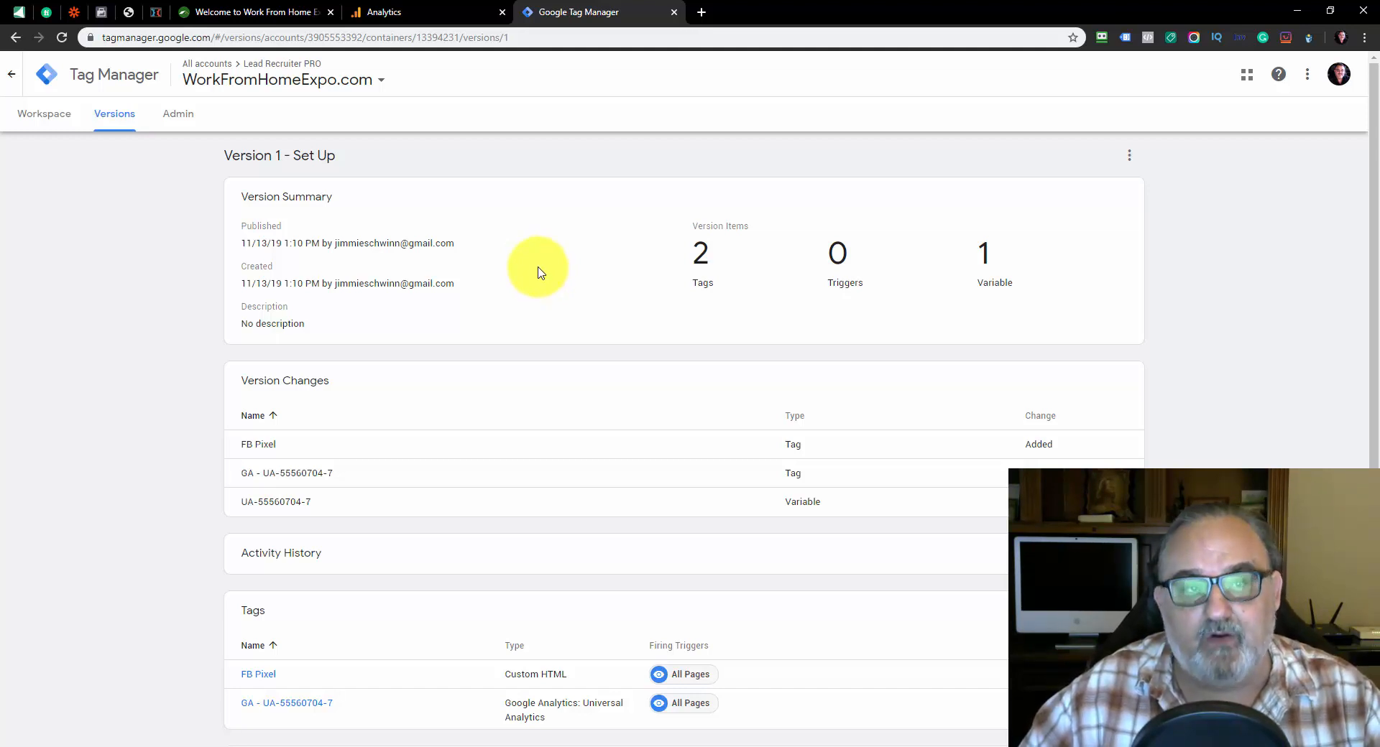
pyautogui.click(270, 12)
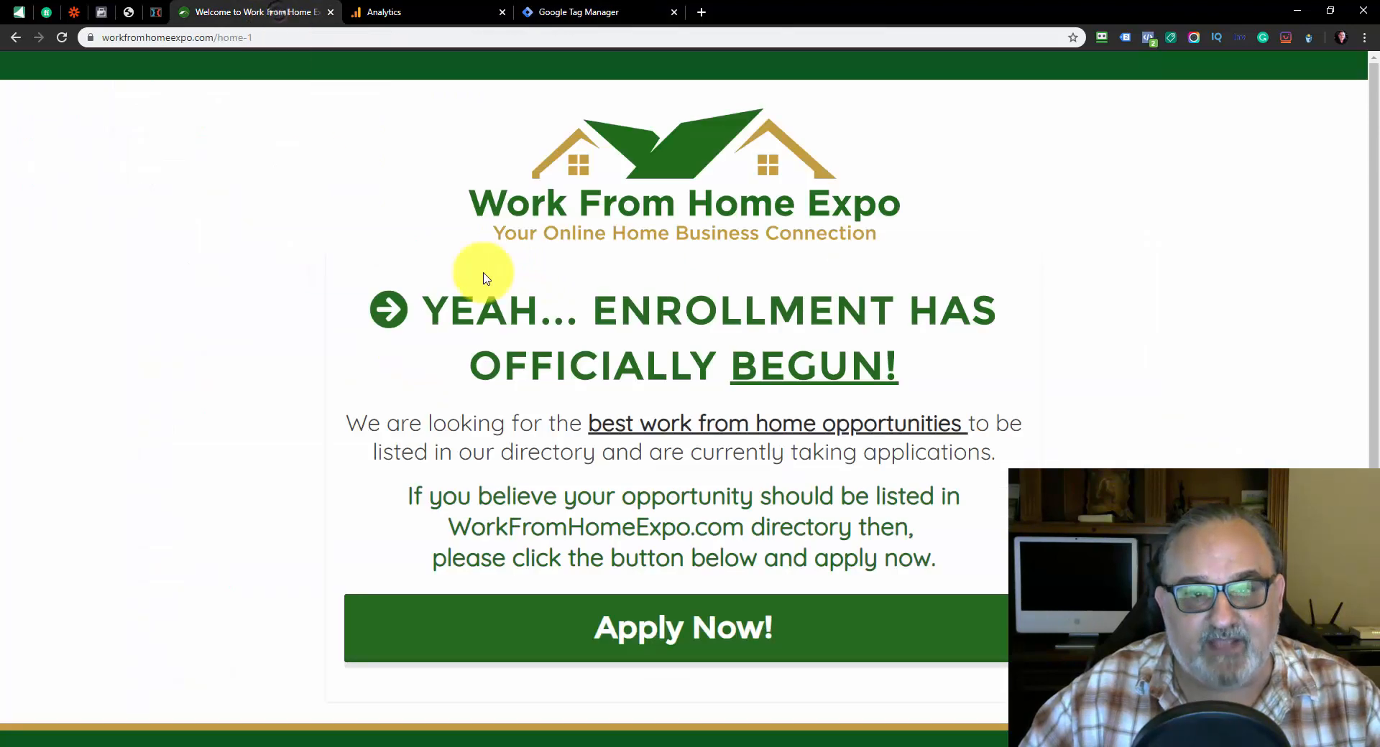